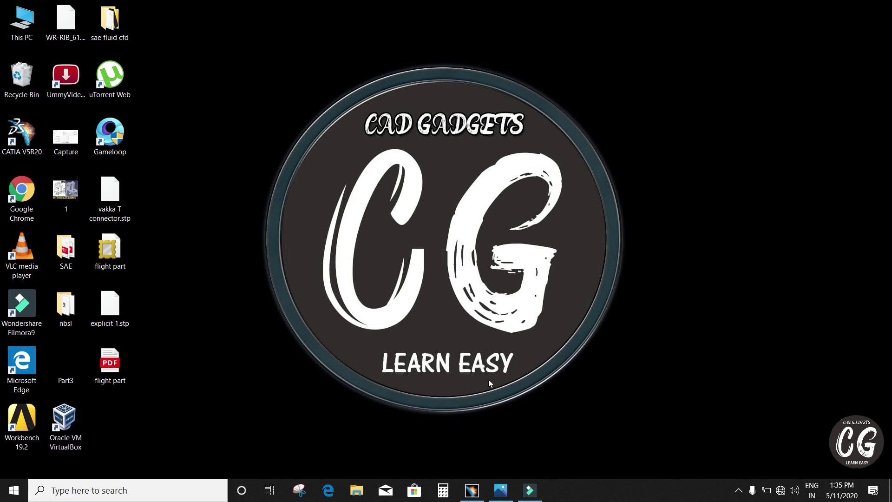
# Zoom into the bracket's reference drawing in Photos, then return to CATIA V5
pyautogui.click(501, 490)
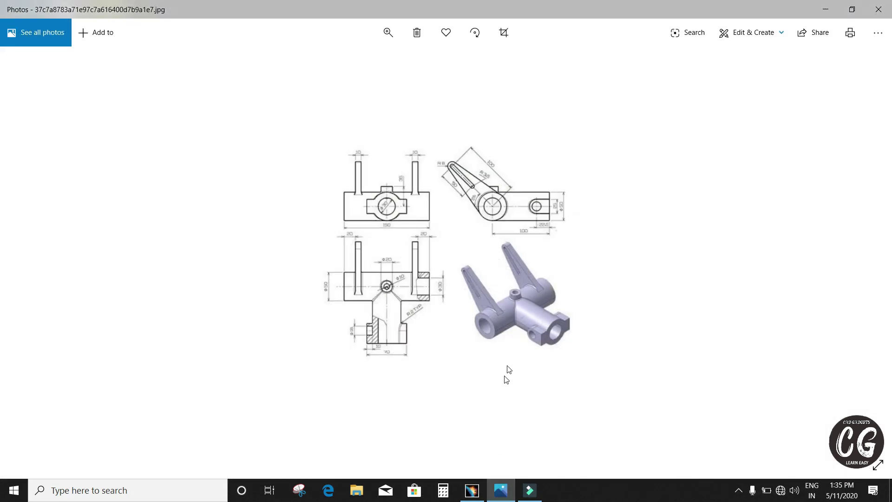
pyautogui.scroll(2, 519, 333)
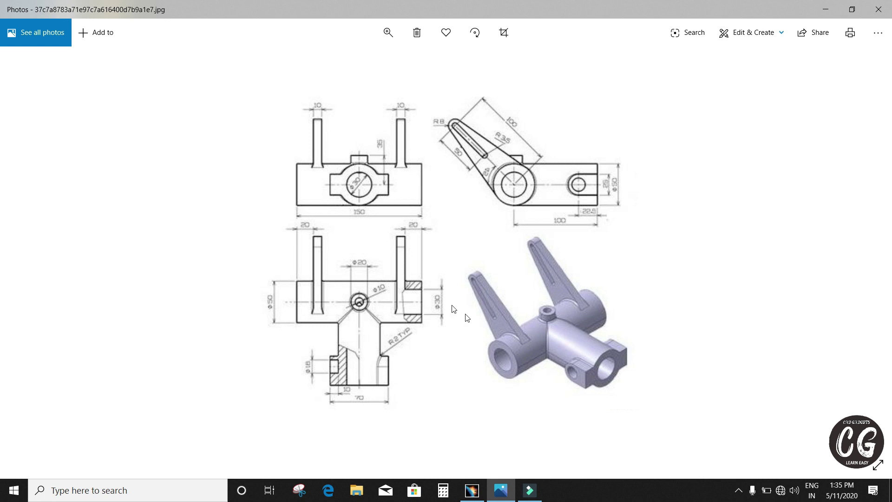
pyautogui.click(472, 490)
pyautogui.click(7, 18)
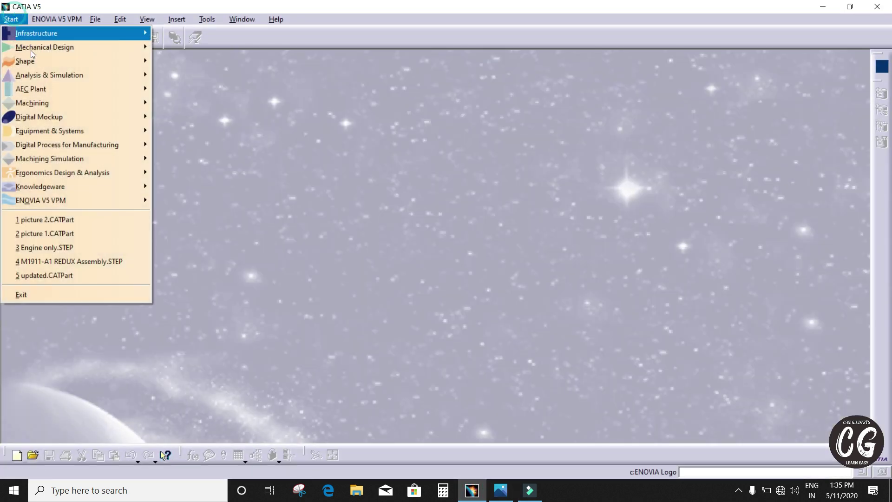
# Create a new Part Design part, Part1, and start a sketch on the yz plane
pyautogui.moveTo(69, 43)
pyautogui.click(190, 48)
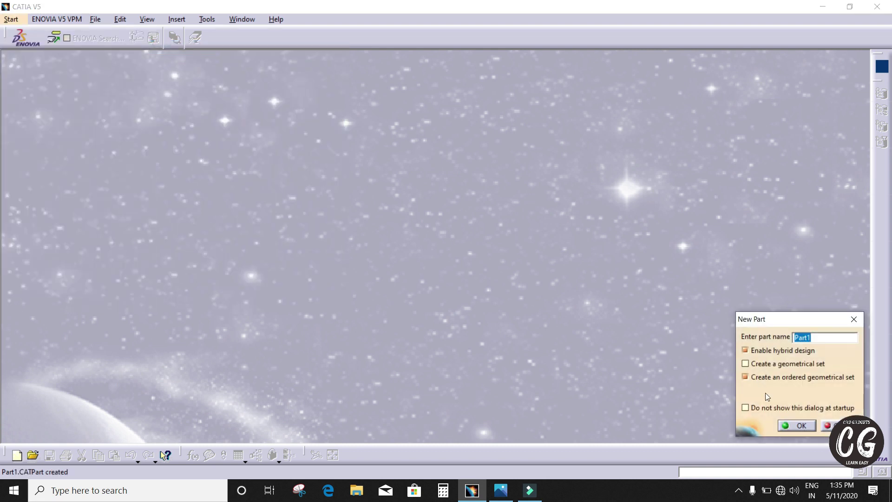
pyautogui.click(798, 425)
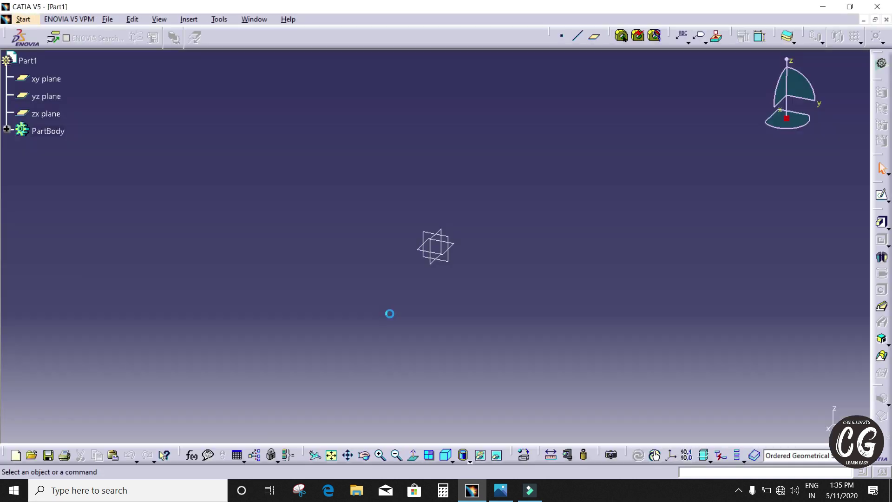
pyautogui.click(446, 257)
pyautogui.click(881, 196)
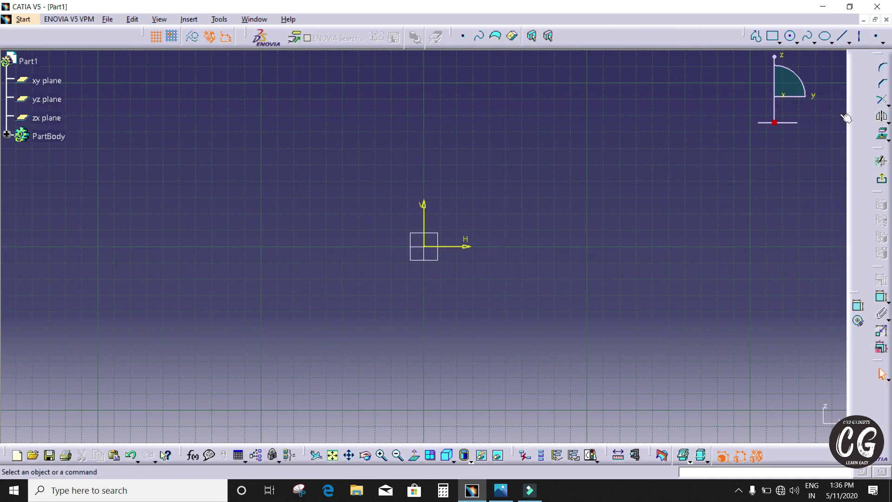
# Draw an outer and an inner circle, both centred on the sketch origin
pyautogui.click(791, 35)
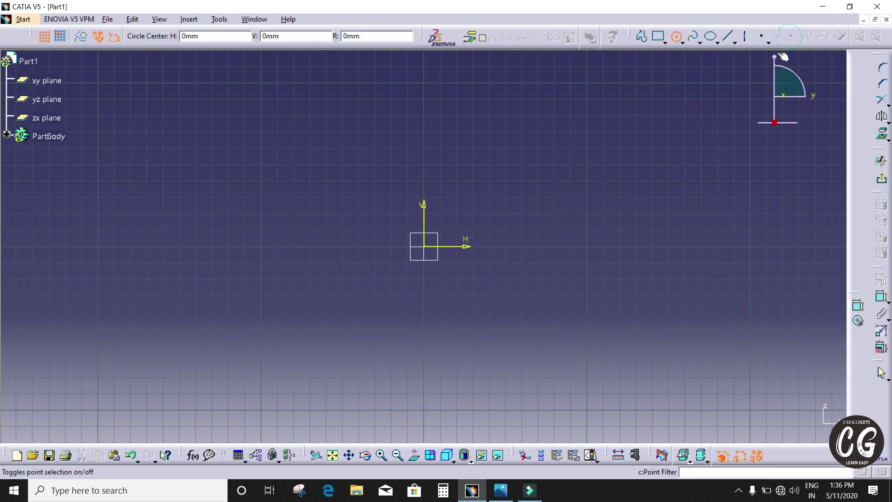
pyautogui.click(425, 247)
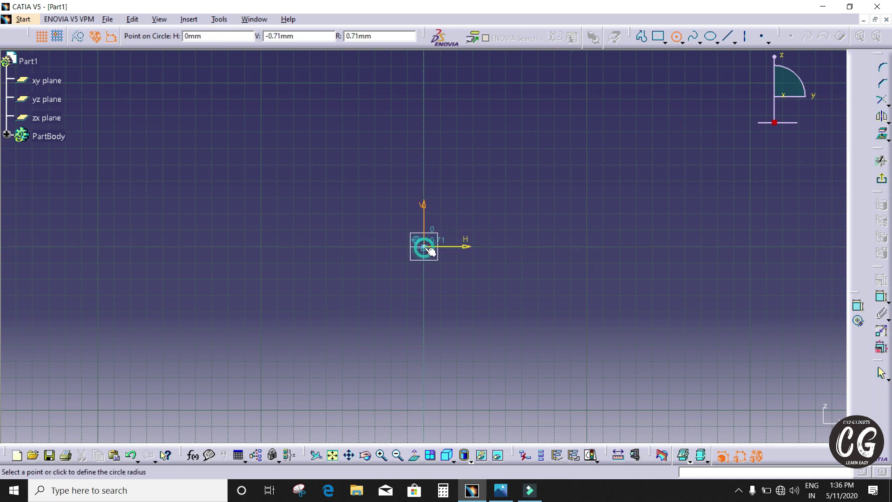
pyautogui.click(460, 200)
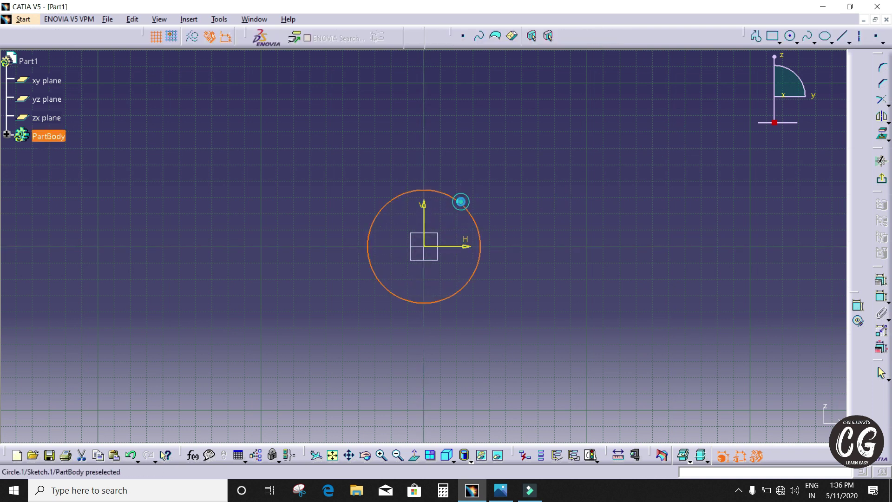
pyautogui.click(790, 36)
pyautogui.click(424, 246)
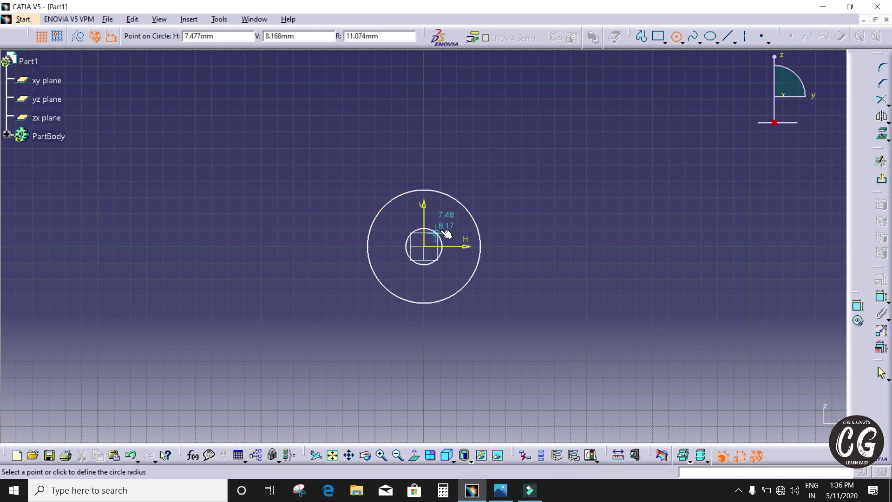
pyautogui.click(449, 224)
# Constrain the inner circle to 30 mm and the outer to 50 mm diameter, checking the drawing
pyautogui.click(858, 307)
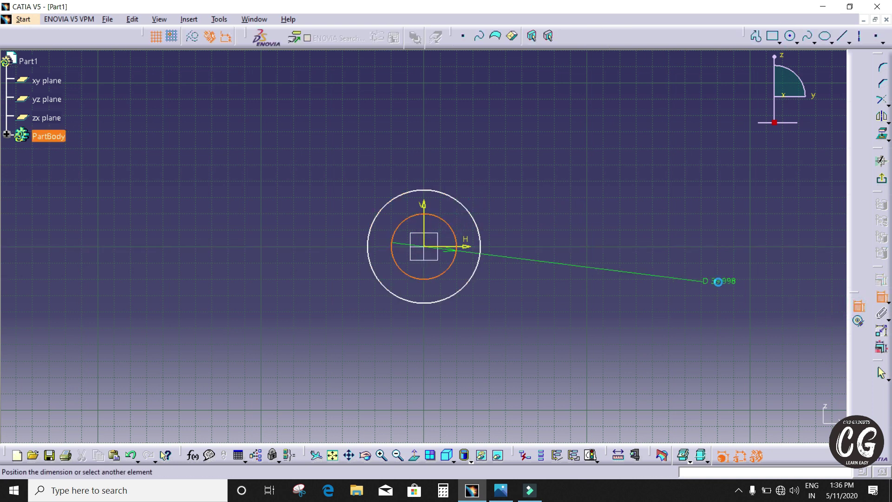
pyautogui.click(726, 280)
pyautogui.doubleClick(725, 281)
pyautogui.write('30')
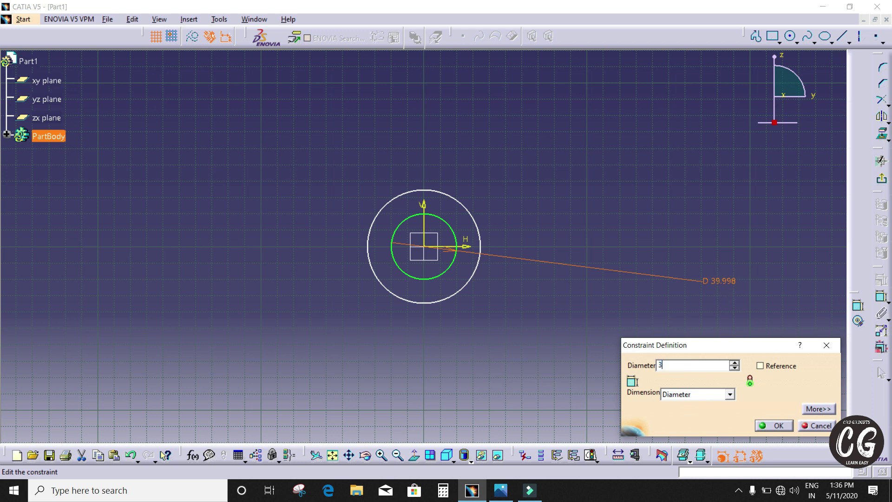
pyautogui.click(775, 426)
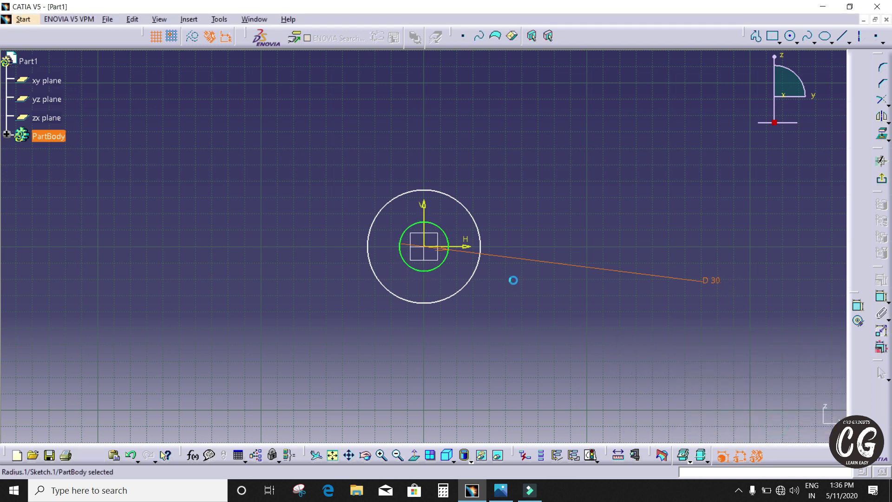
pyautogui.click(474, 276)
pyautogui.click(858, 306)
pyautogui.click(710, 205)
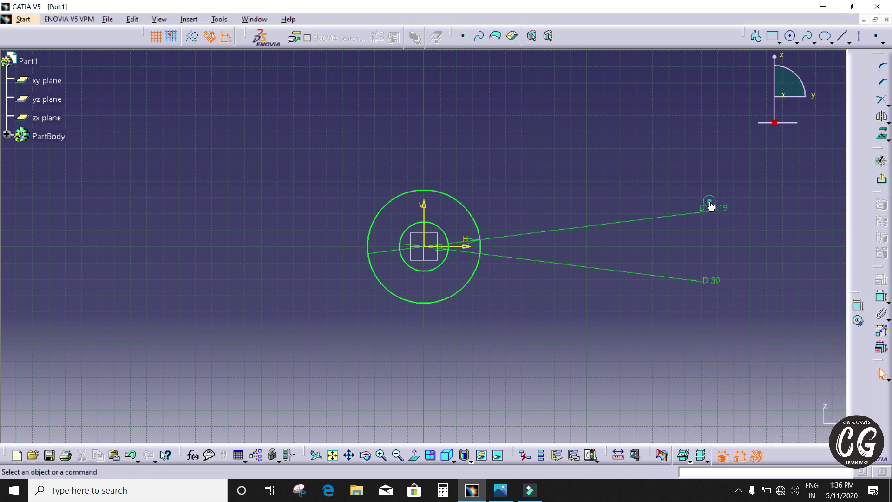
pyautogui.doubleClick(710, 205)
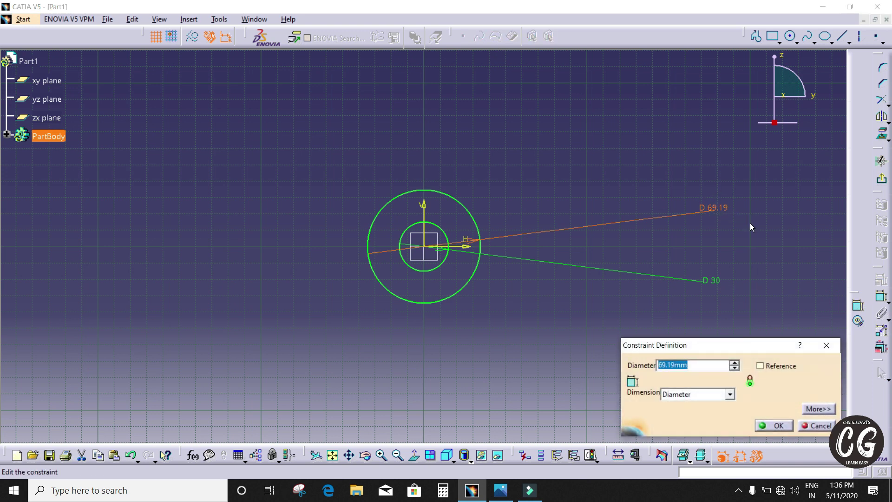
pyautogui.click(760, 426)
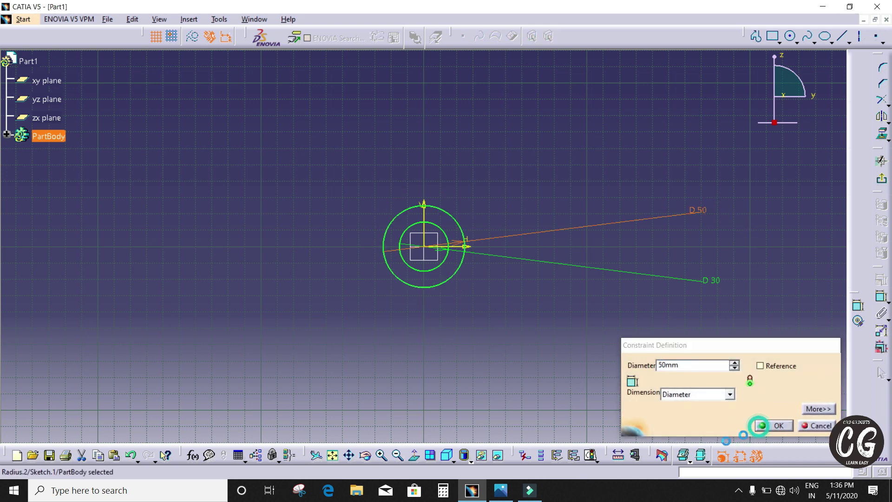
pyautogui.click(502, 491)
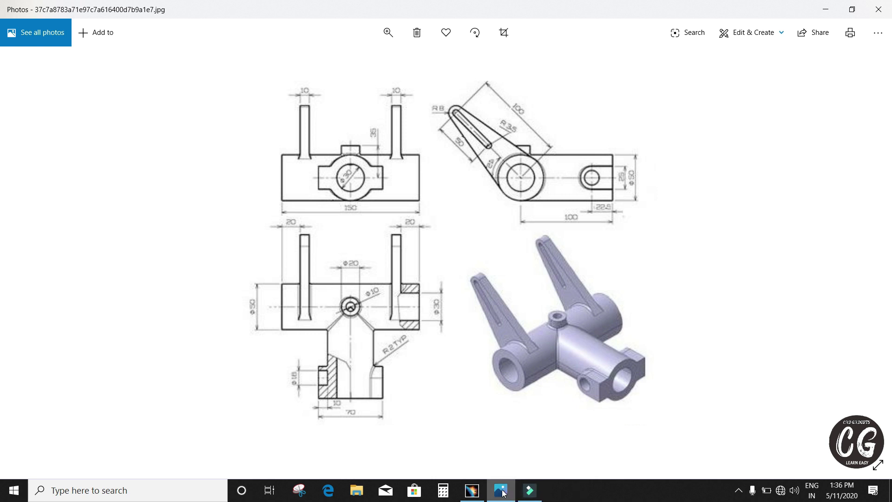
pyautogui.click(472, 491)
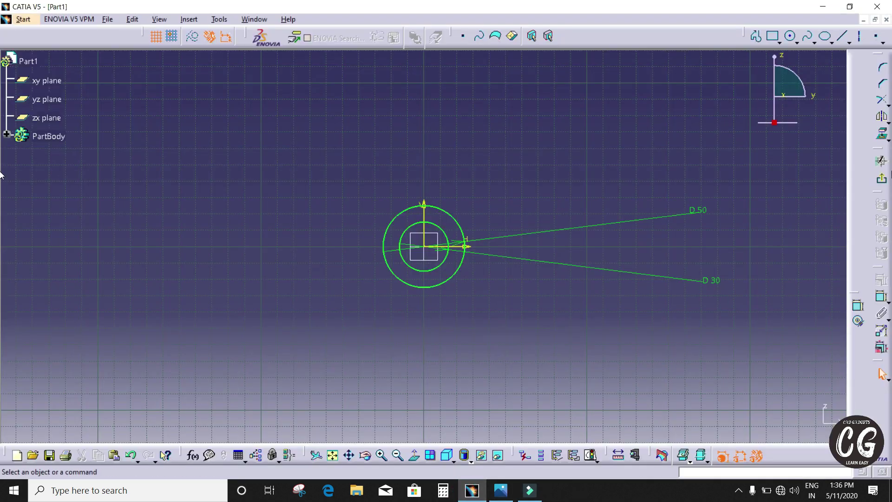
# Pad the two-circle sketch 75 mm with Mirrored extent into a hollow tube
pyautogui.click(882, 178)
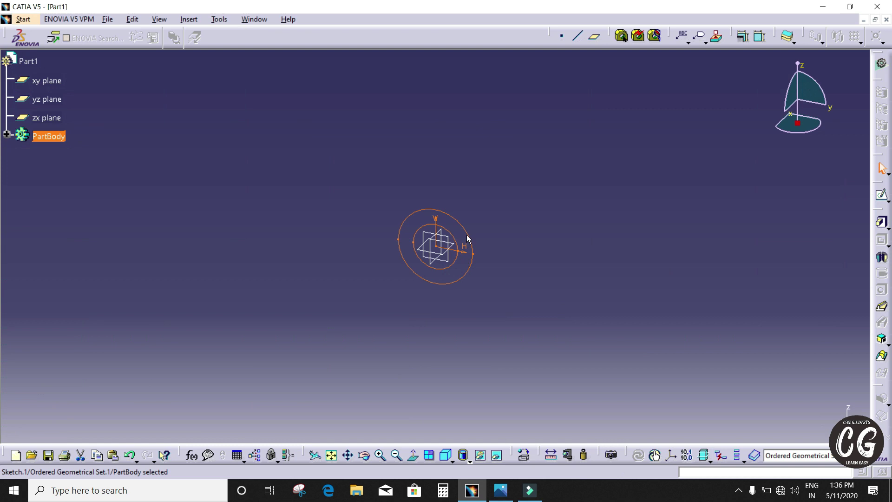
pyautogui.click(881, 222)
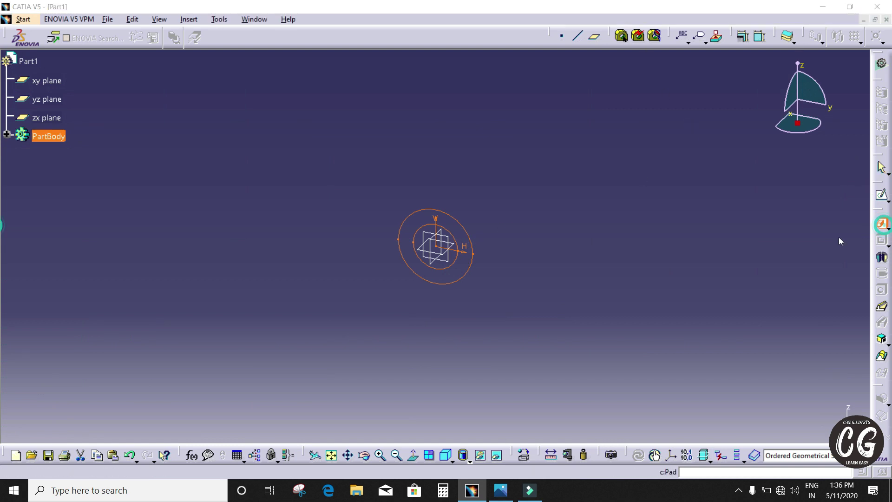
pyautogui.click(533, 271)
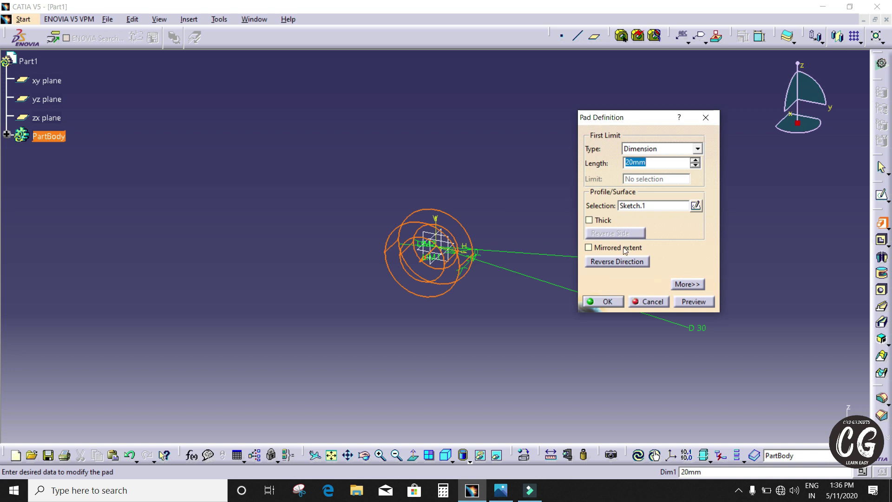
pyautogui.click(625, 250)
pyautogui.click(639, 163)
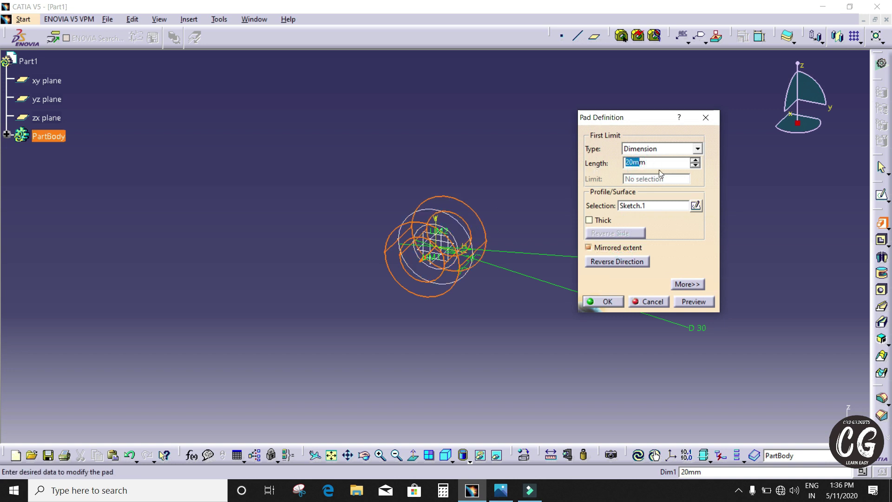
pyautogui.doubleClick(658, 160)
pyautogui.click(698, 301)
pyautogui.click(604, 301)
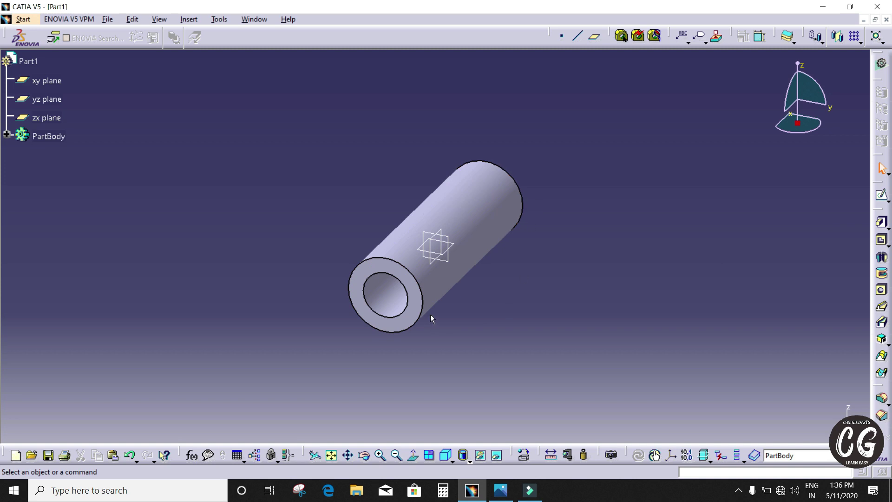
# Measure between the tube's end edges to confirm 150 mm, then reopen the reference drawing
pyautogui.click(551, 456)
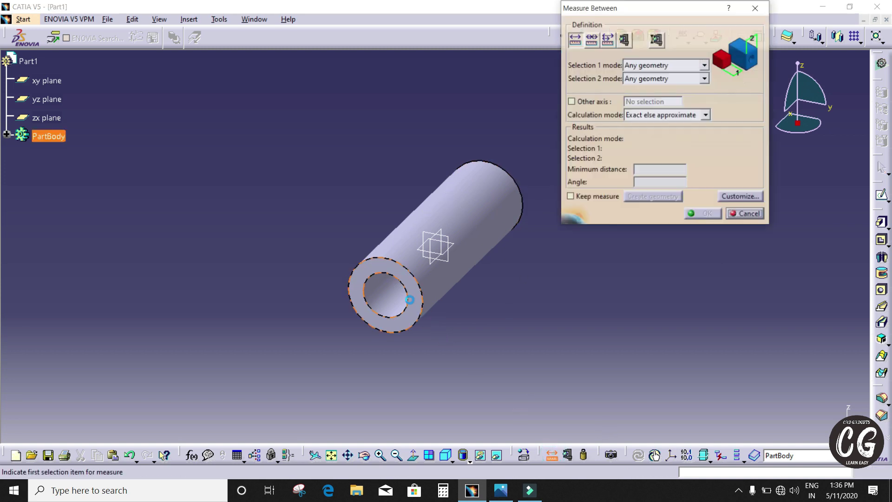
pyautogui.click(410, 300)
pyautogui.moveTo(414, 302); pyautogui.dragTo(256, 386, button='middle')
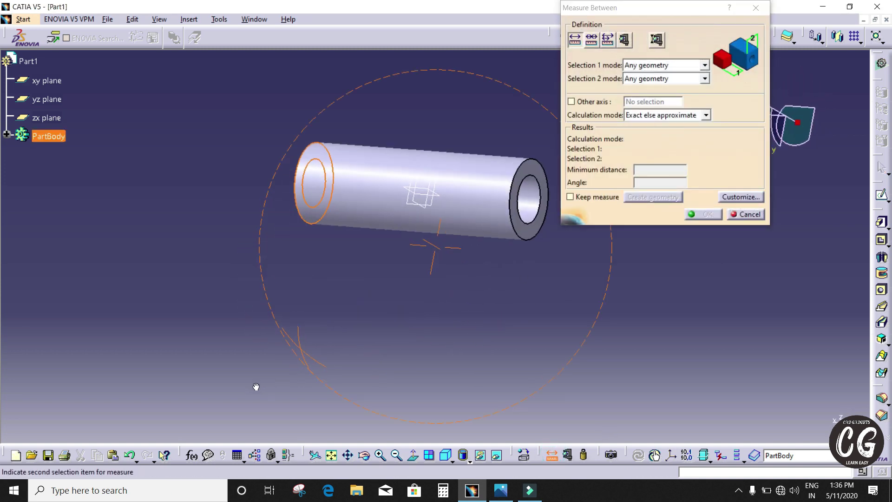
pyautogui.click(538, 224)
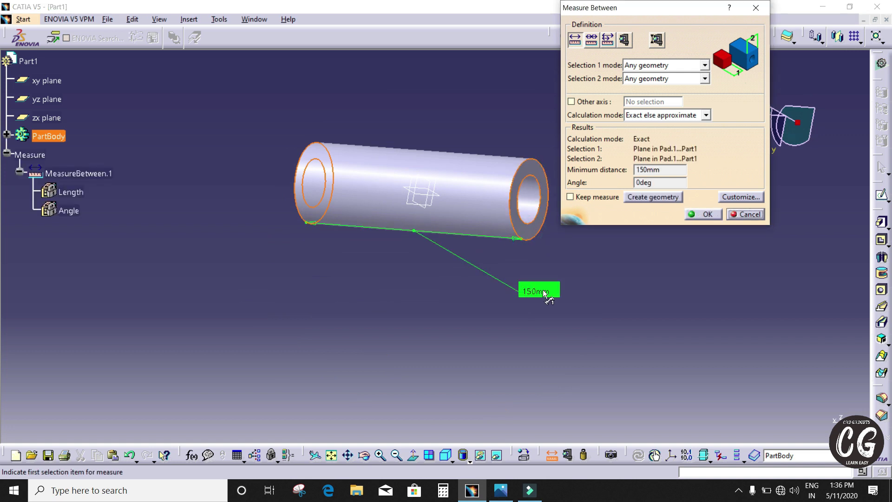
pyautogui.click(714, 217)
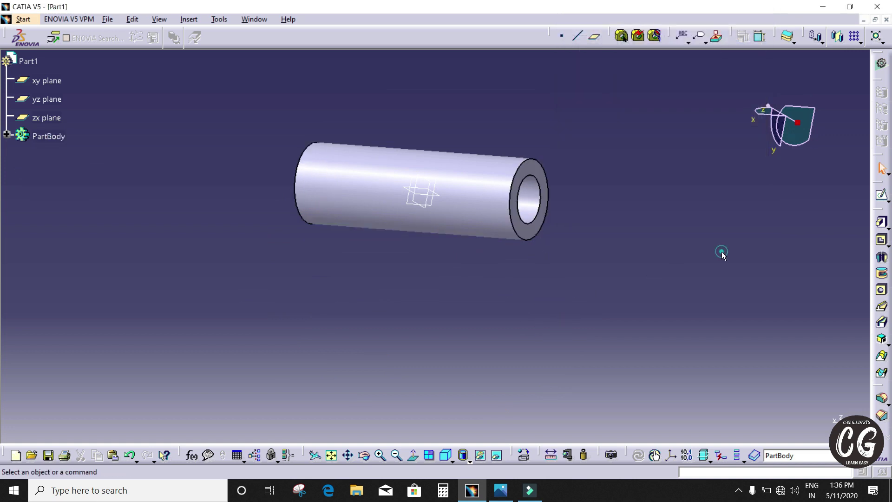
pyautogui.moveTo(657, 236); pyautogui.dragTo(575, 265, button='middle')
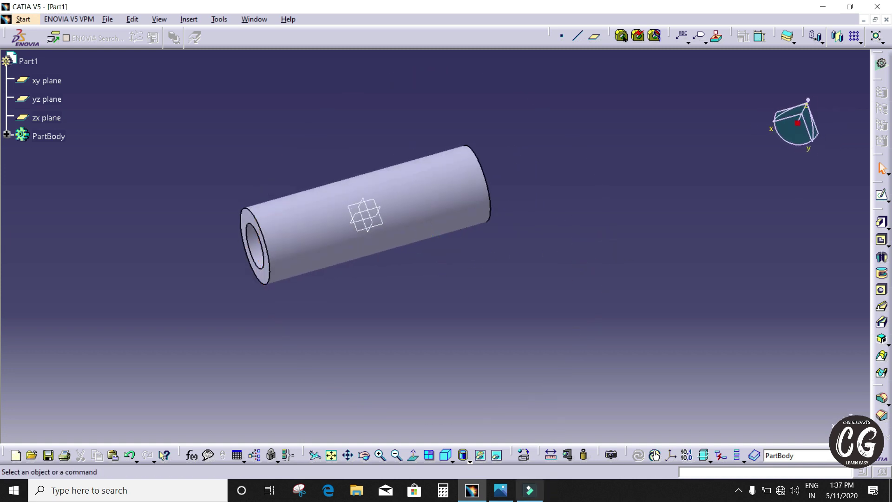
pyautogui.click(497, 497)
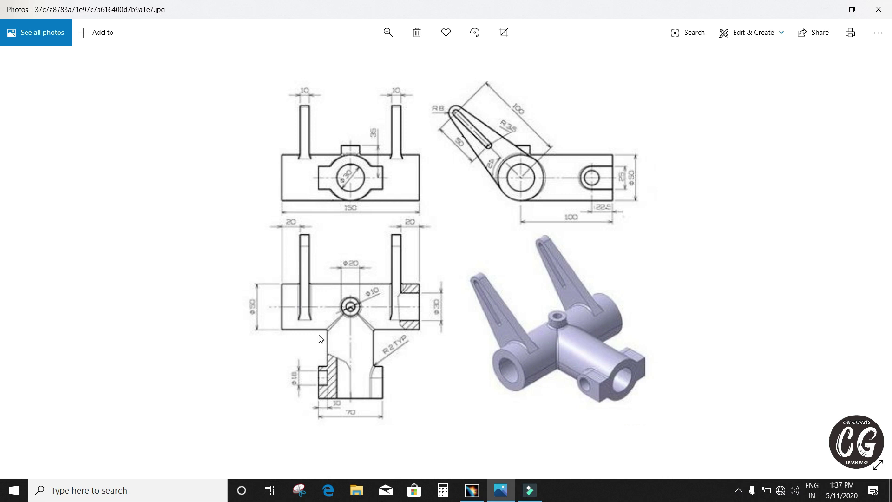
# Create Plane.1 offset 55 mm from the yz plane and select it
pyautogui.click(472, 490)
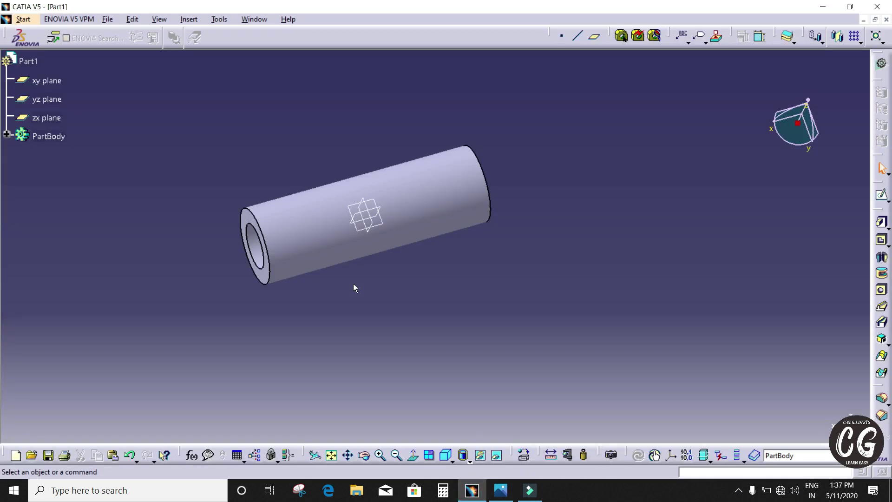
pyautogui.click(371, 222)
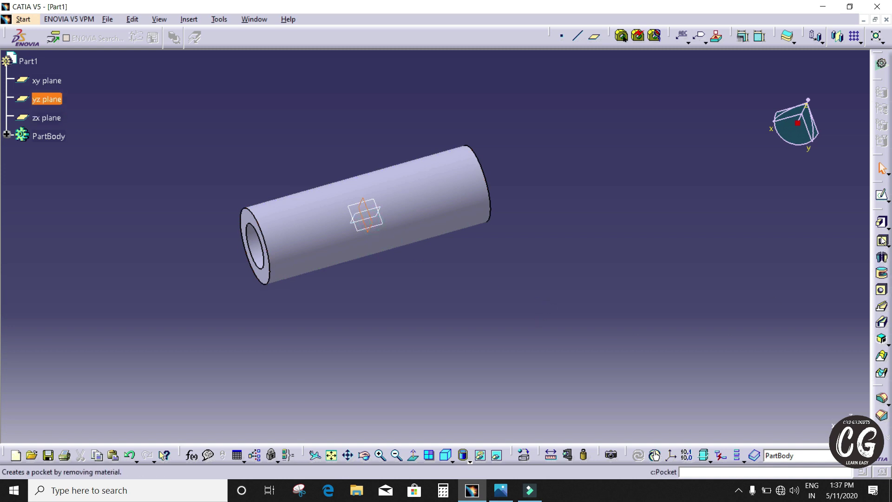
pyautogui.click(594, 36)
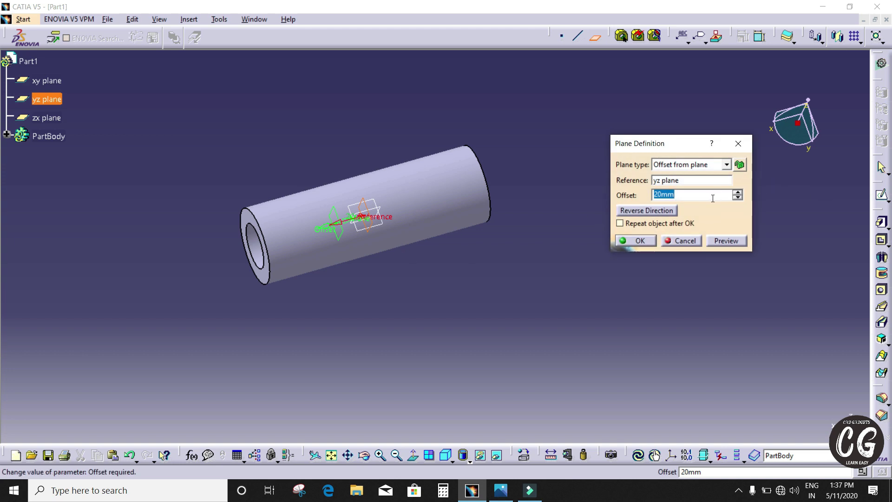
pyautogui.write('55')
pyautogui.click(736, 241)
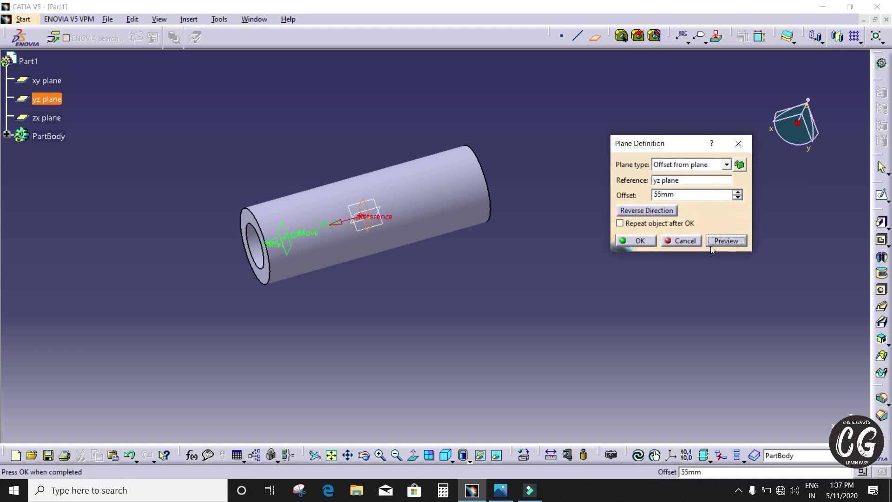
pyautogui.moveTo(508, 309); pyautogui.dragTo(678, 275, button='middle')
pyautogui.click(638, 242)
pyautogui.moveTo(525, 292); pyautogui.dragTo(348, 258, button='middle')
pyautogui.click(292, 225)
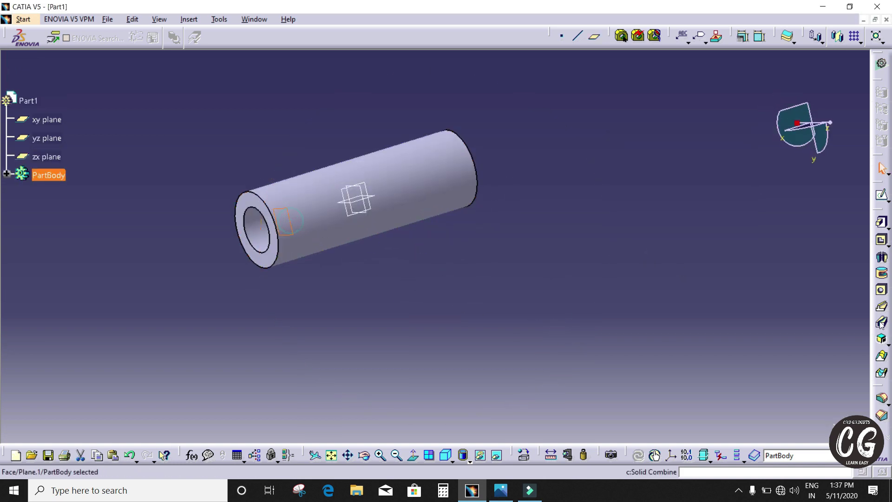
# Sketch an elongated slot on Plane.1 from the ring centre diagonally up-left
pyautogui.click(882, 195)
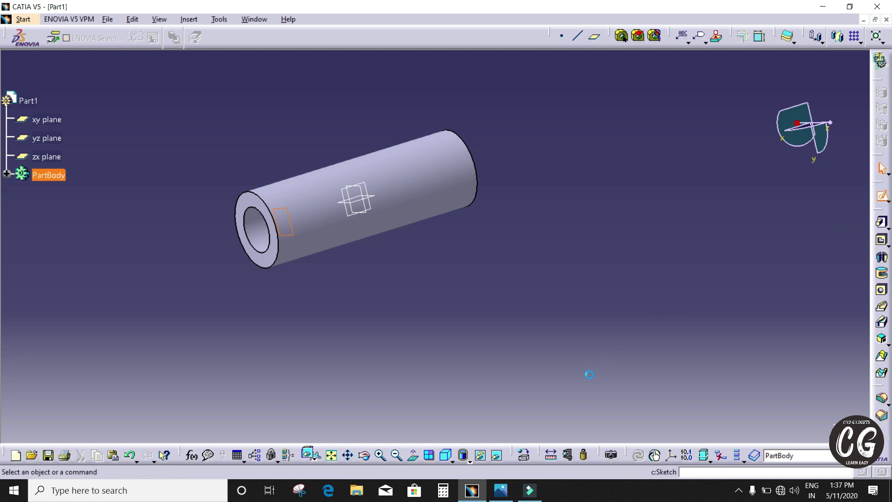
pyautogui.click(332, 455)
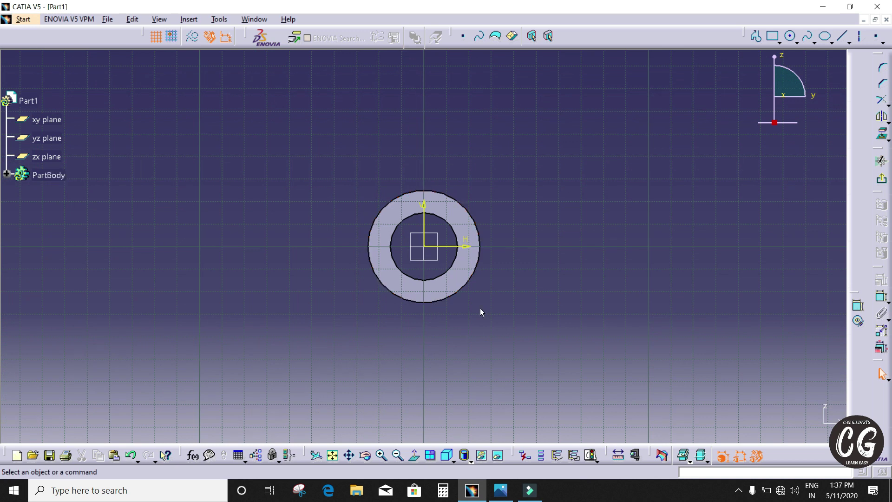
pyautogui.moveTo(481, 308)
pyautogui.mouseDown(button='middle')
pyautogui.moveTo(532, 360)
pyautogui.moveTo(587, 311)
pyautogui.mouseUp(button='middle')
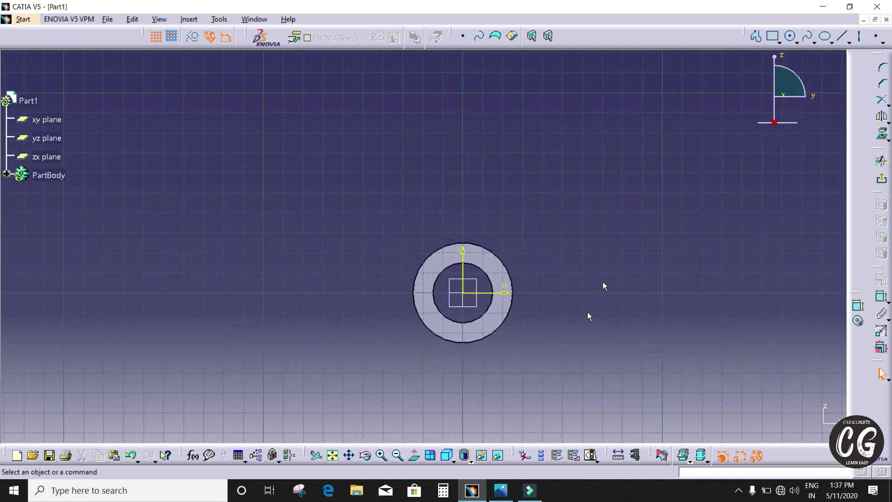
pyautogui.click(780, 42)
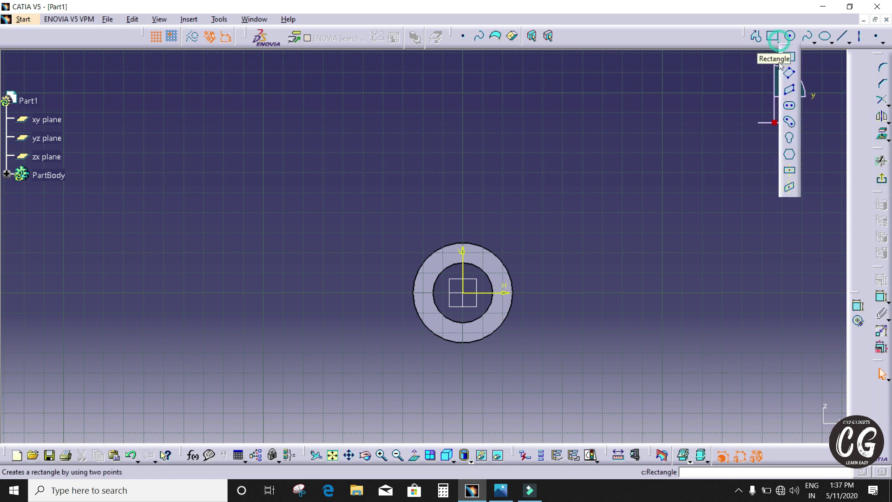
pyautogui.click(790, 108)
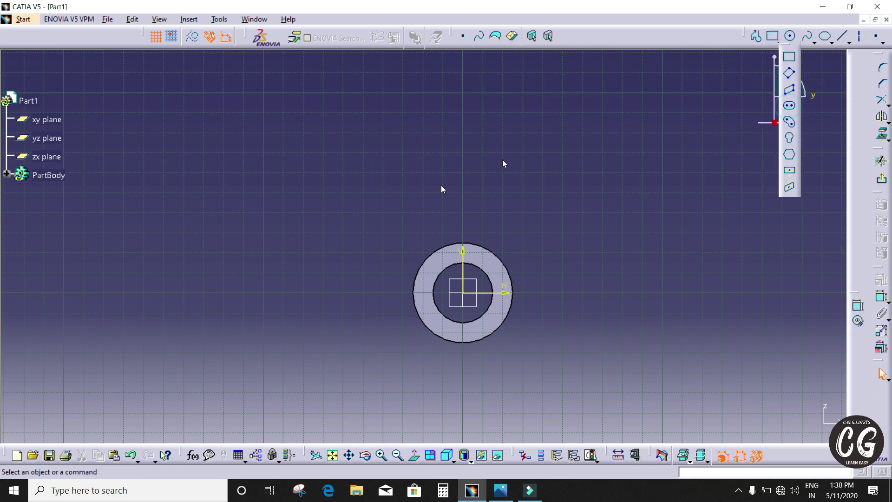
pyautogui.click(463, 292)
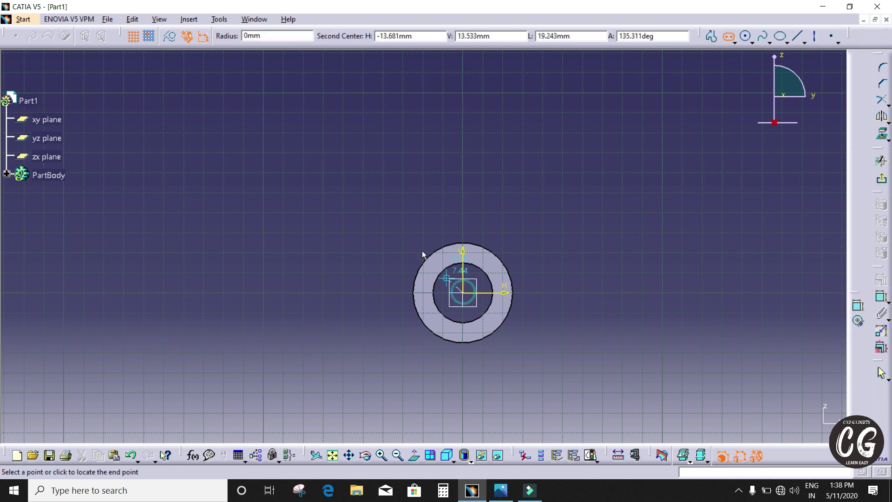
pyautogui.click(356, 185)
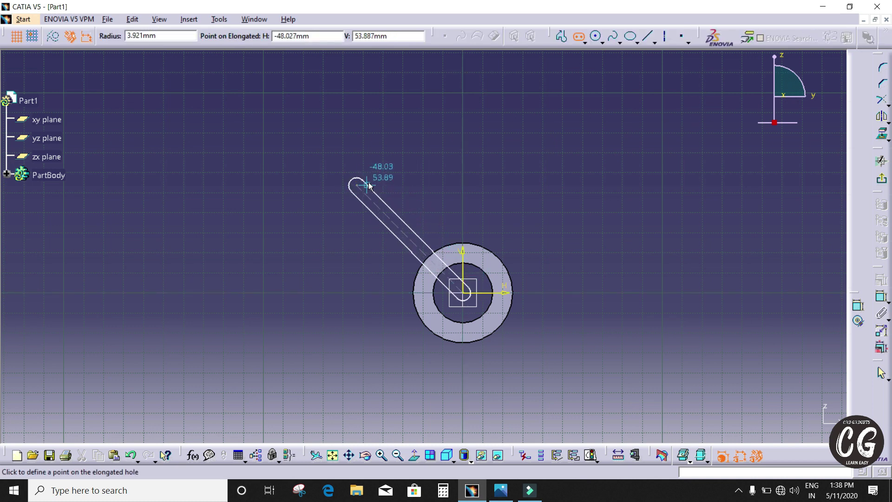
pyautogui.click(391, 150)
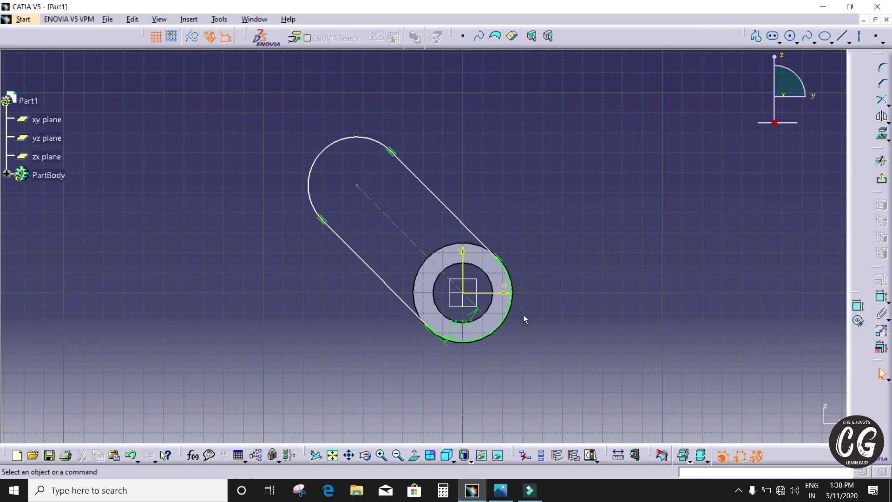
pyautogui.click(510, 308)
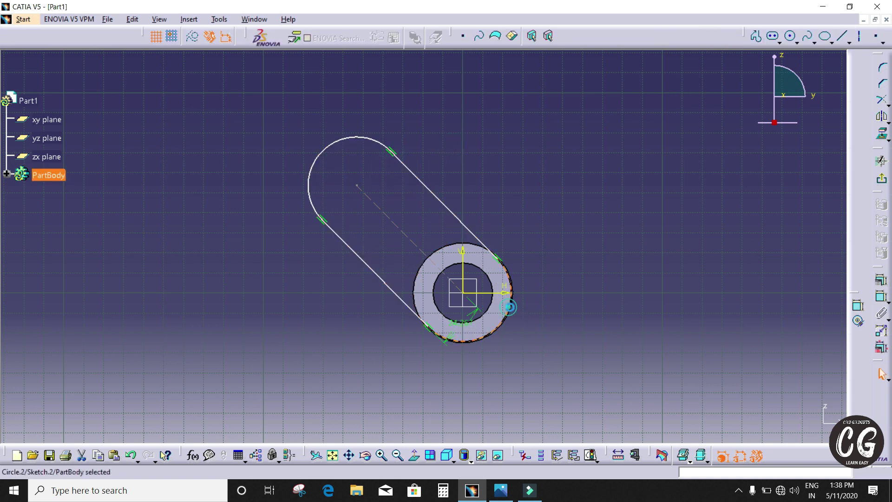
pyautogui.click(858, 305)
# Set the slot's wide end arc radius to 25 mm
pyautogui.click(737, 291)
pyautogui.doubleClick(763, 292)
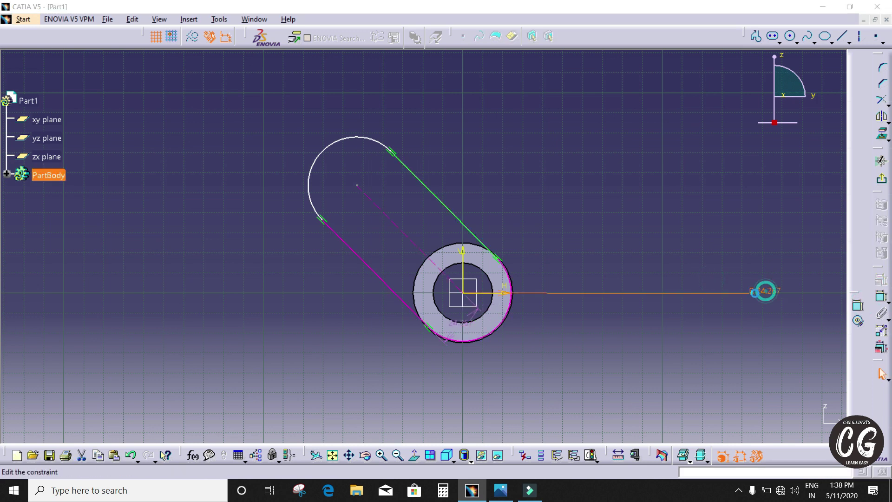
pyautogui.write('25mm')
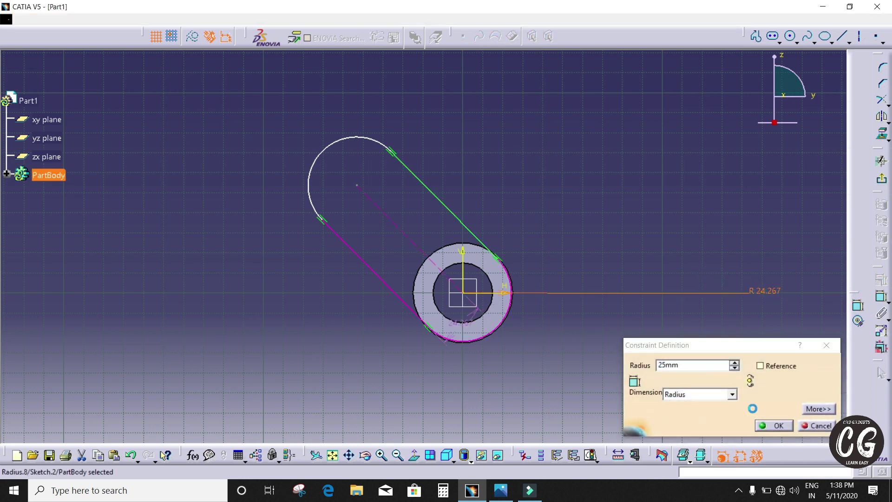
pyautogui.press('Return')
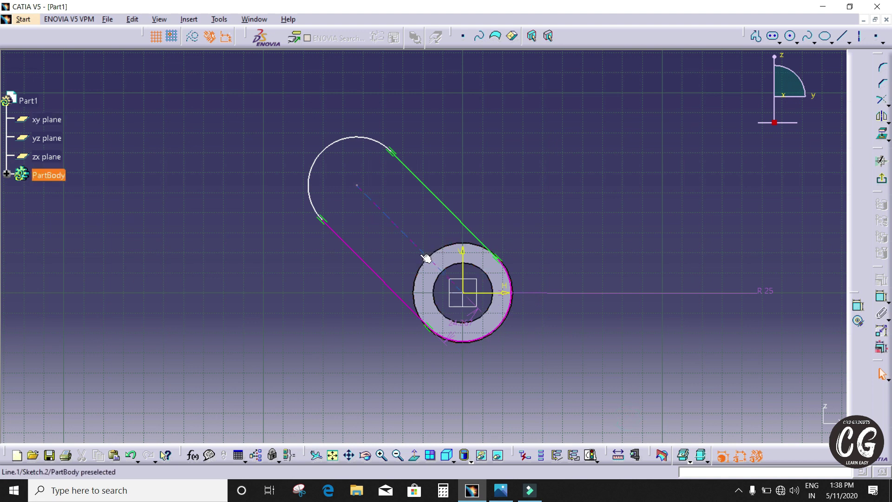
pyautogui.click(461, 331)
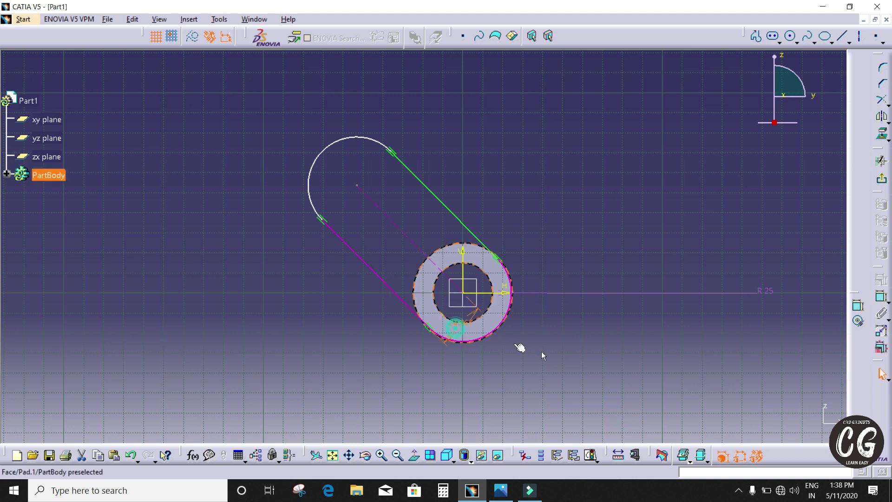
pyautogui.click(659, 358)
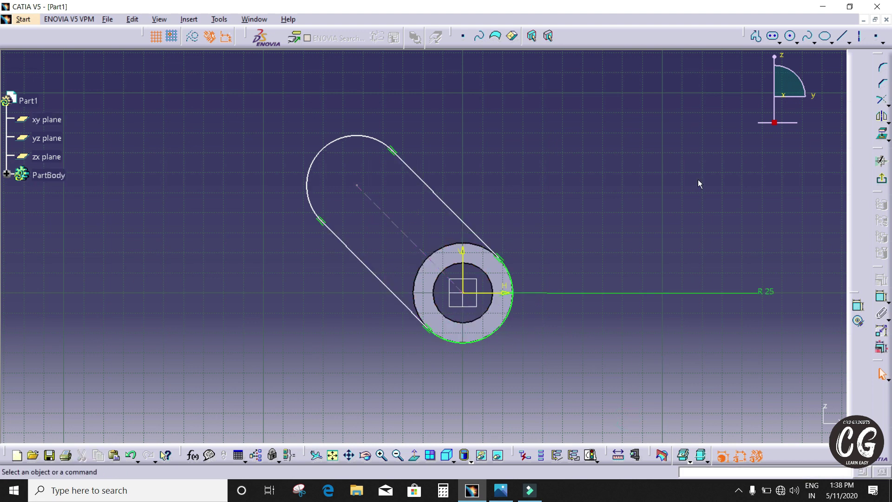
# Constrain the slot's upper end arc to an 8 mm radius
pyautogui.click(335, 142)
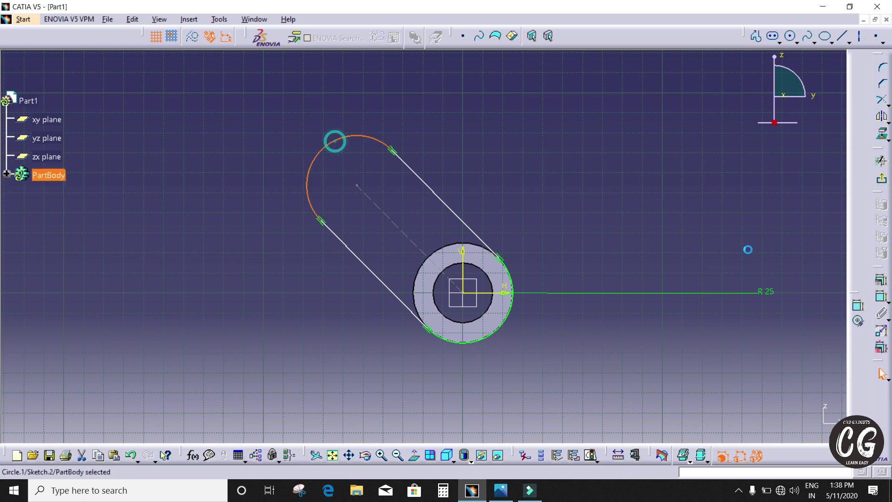
pyautogui.click(858, 305)
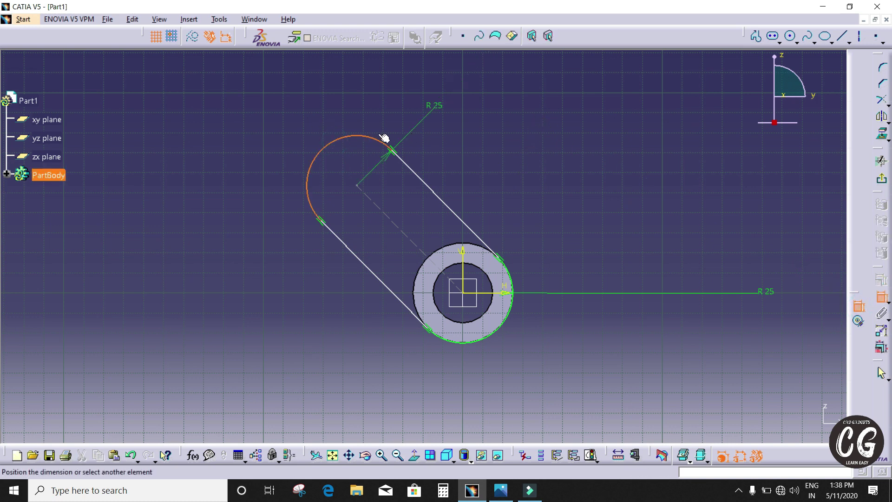
pyautogui.click(349, 113)
pyautogui.doubleClick(349, 112)
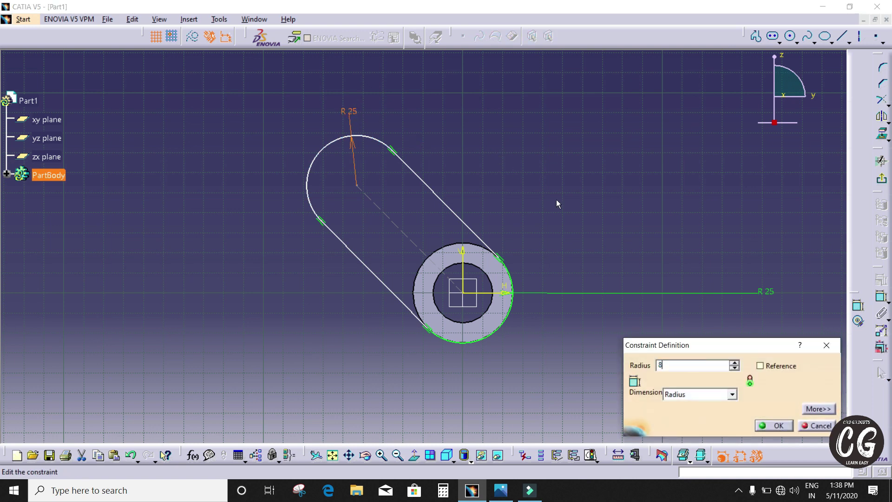
pyautogui.press('Return')
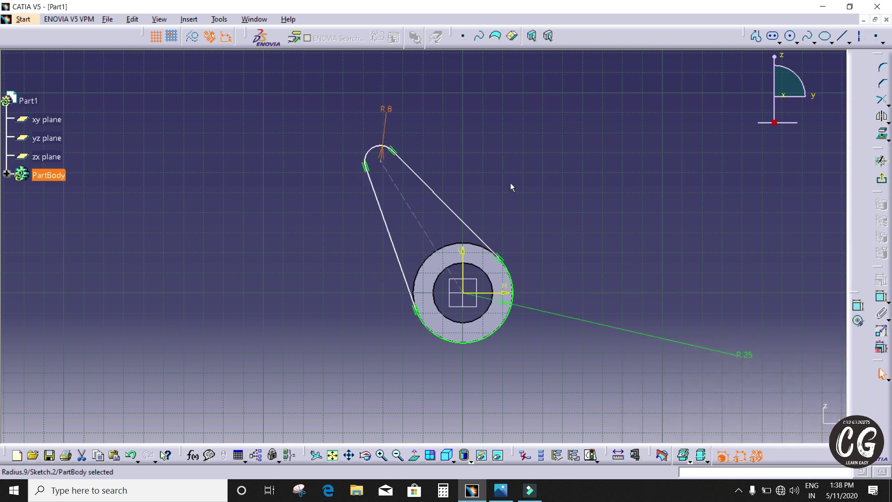
# Set the slot's centre-to-centre distance to 100 mm and bring up the reference drawing
pyautogui.click(415, 214)
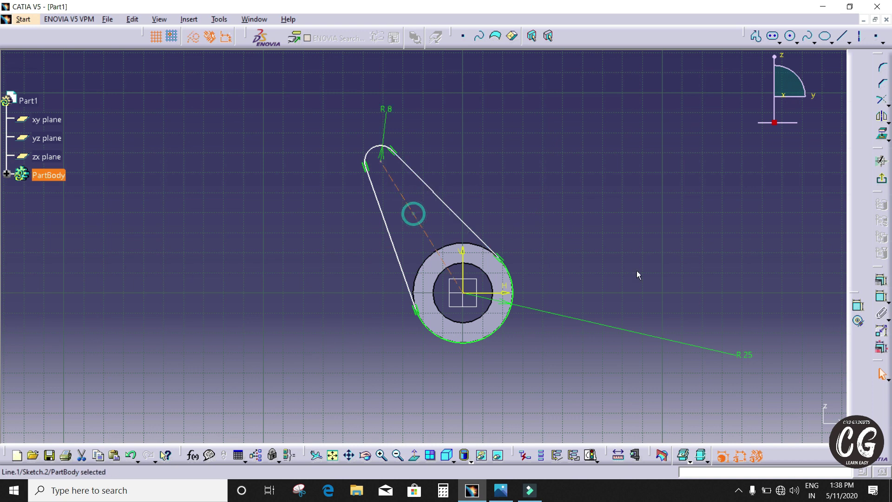
pyautogui.click(858, 304)
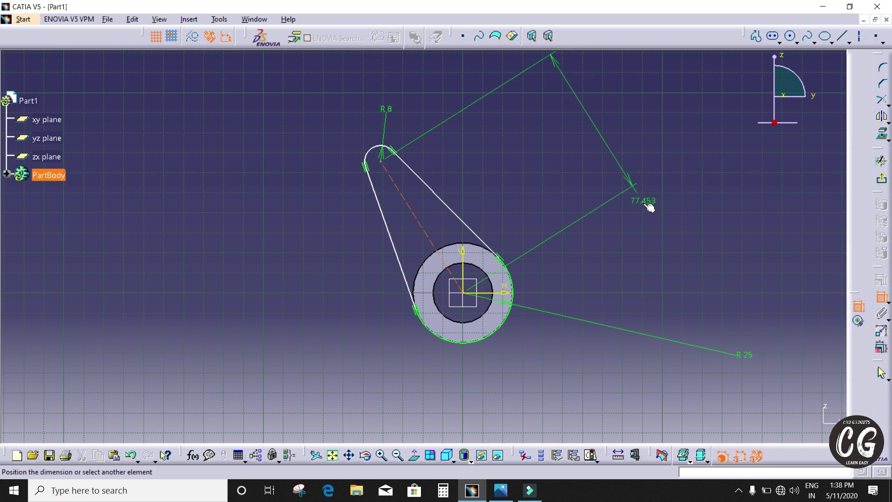
pyautogui.click(644, 204)
pyautogui.doubleClick(644, 202)
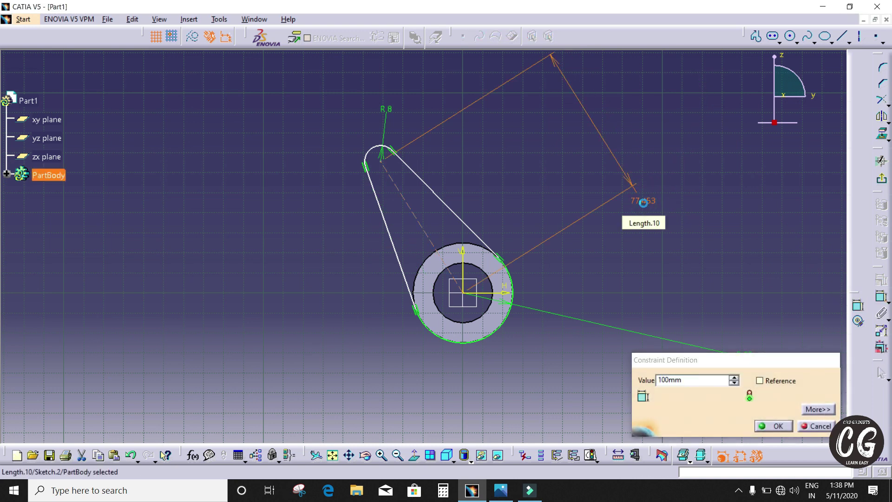
pyautogui.press('Return')
pyautogui.click(659, 271)
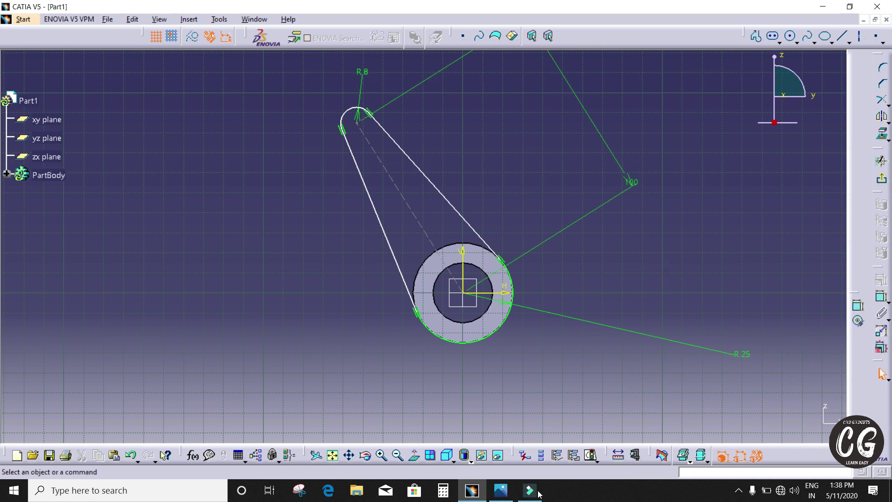
pyautogui.click(501, 491)
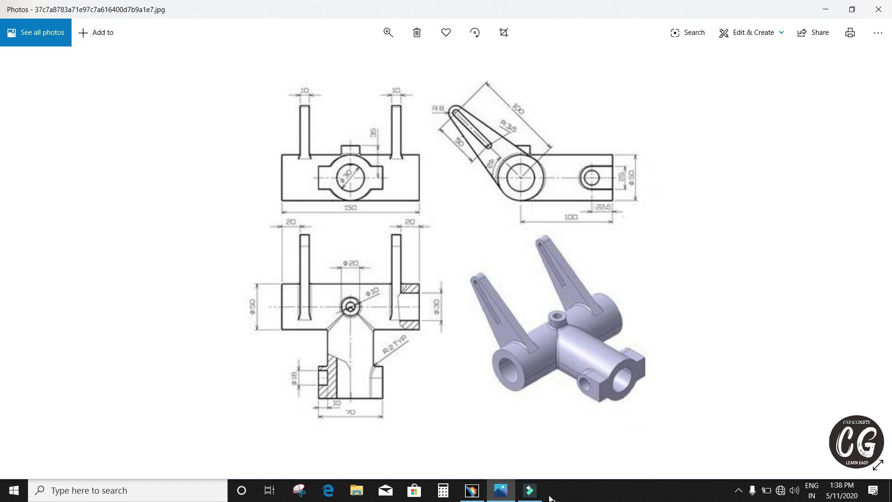
# Switch from the reference drawing back to the constrained slot sketch in CATIA V5
pyautogui.click(472, 490)
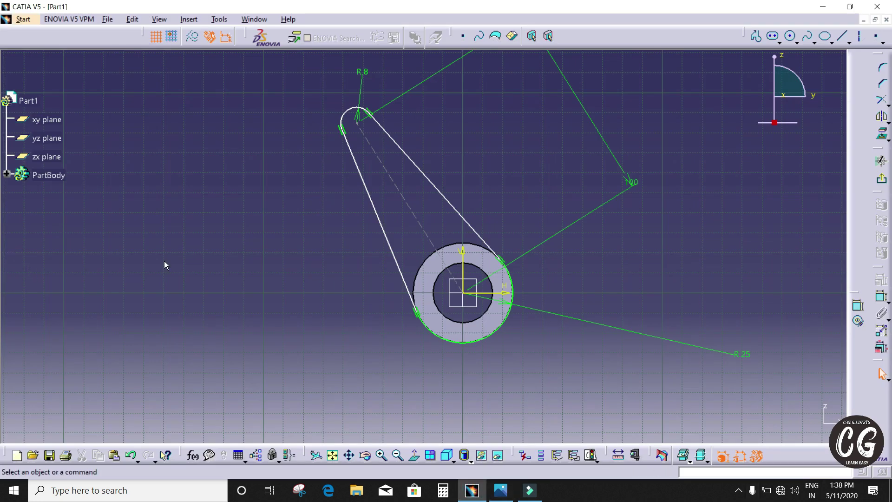
# Trim away the outer circle's arcs with Trim and Quick Trim
pyautogui.moveTo(432, 177)
pyautogui.mouseDown(button='middle')
pyautogui.moveTo(388, 249)
pyautogui.moveTo(393, 234)
pyautogui.mouseUp(button='middle')
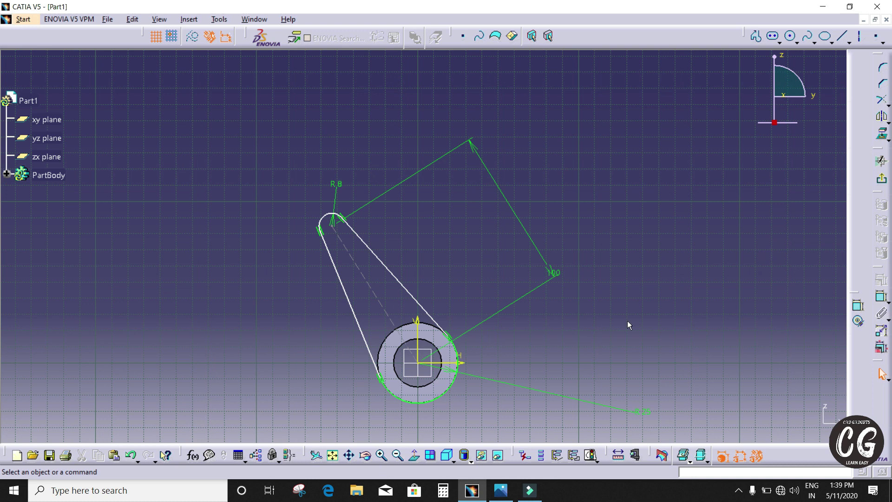
pyautogui.click(881, 100)
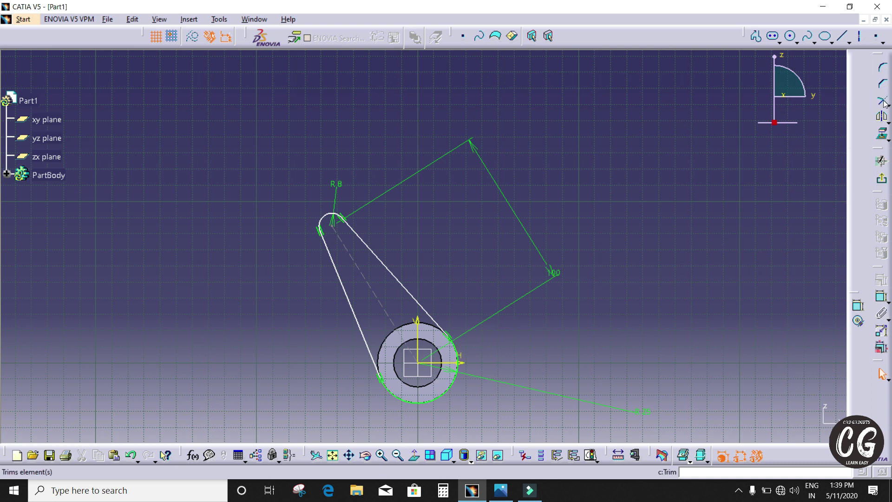
pyautogui.click(430, 404)
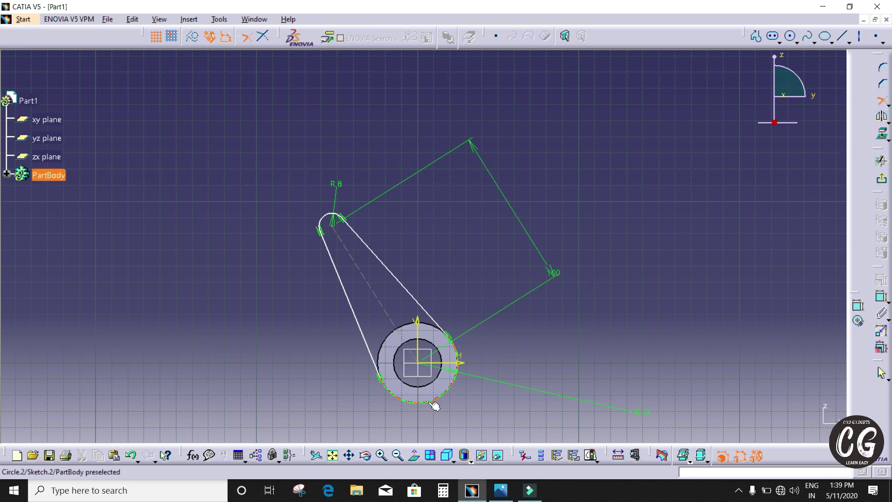
pyautogui.click(437, 396)
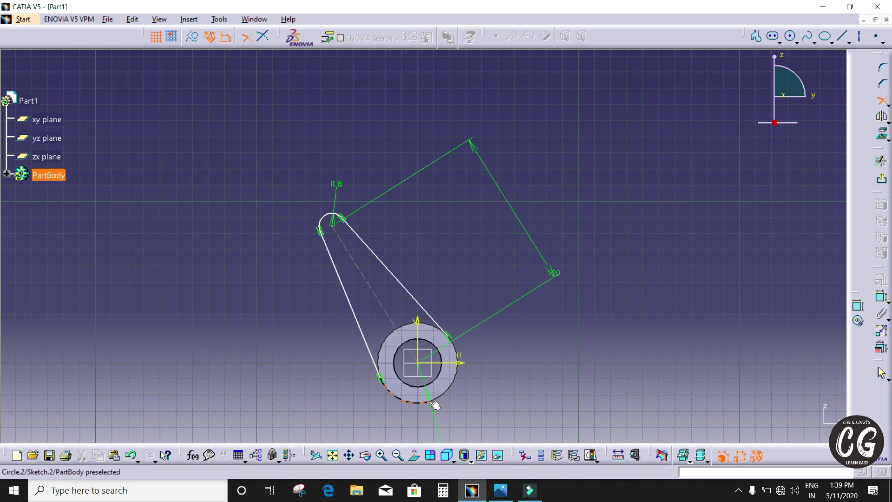
pyautogui.click(435, 406)
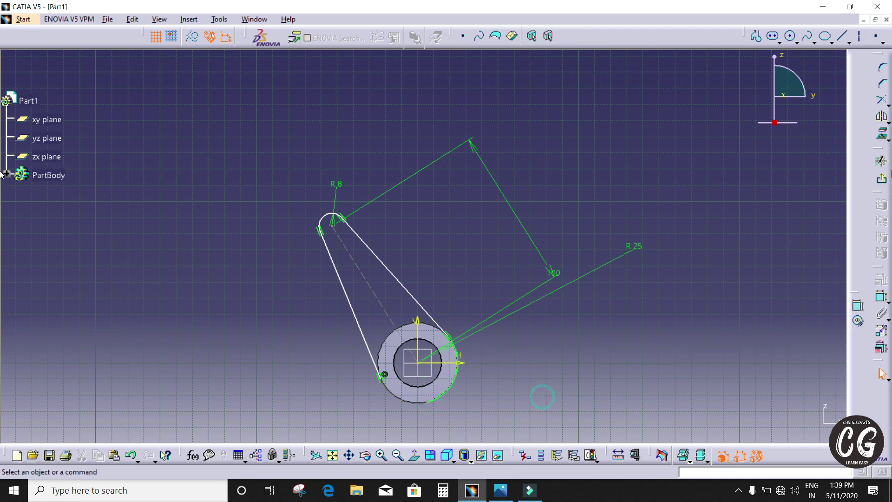
pyautogui.click(881, 100)
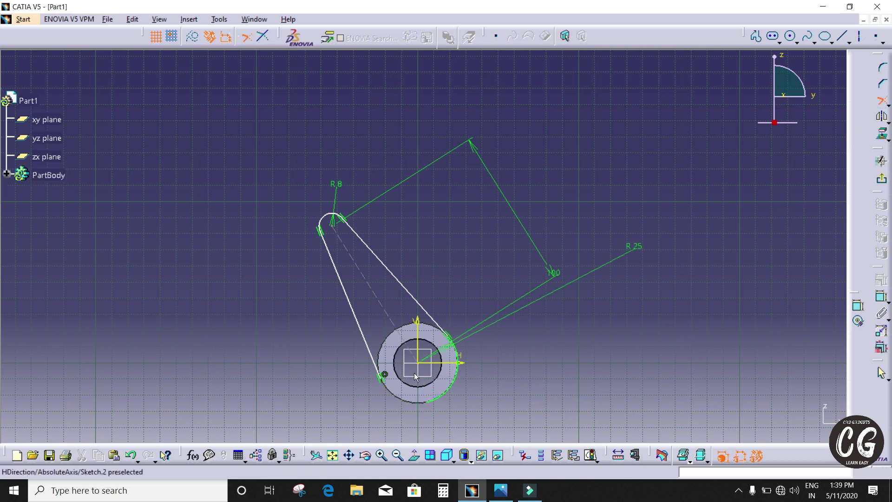
pyautogui.click(458, 378)
pyautogui.click(457, 384)
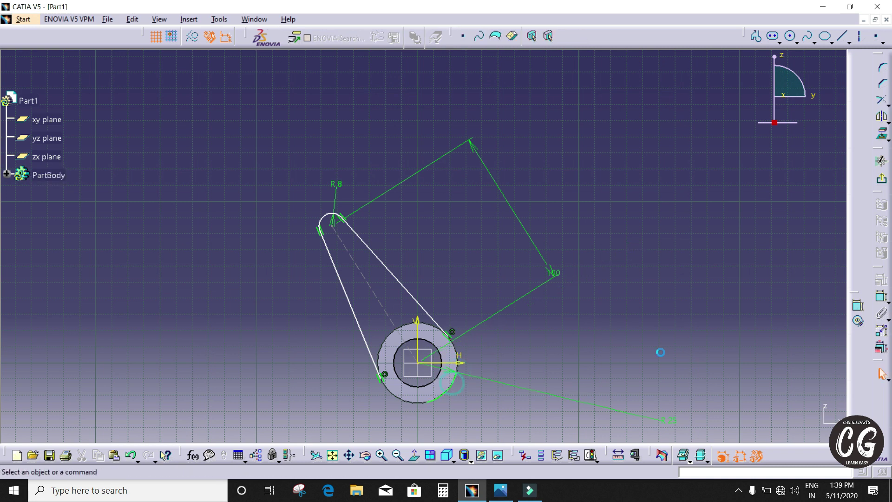
pyautogui.click(888, 105)
pyautogui.click(851, 116)
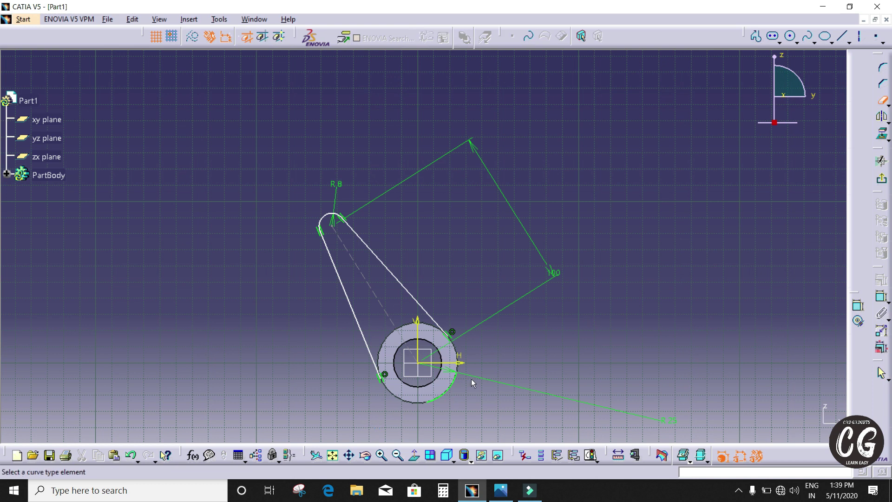
pyautogui.click(449, 392)
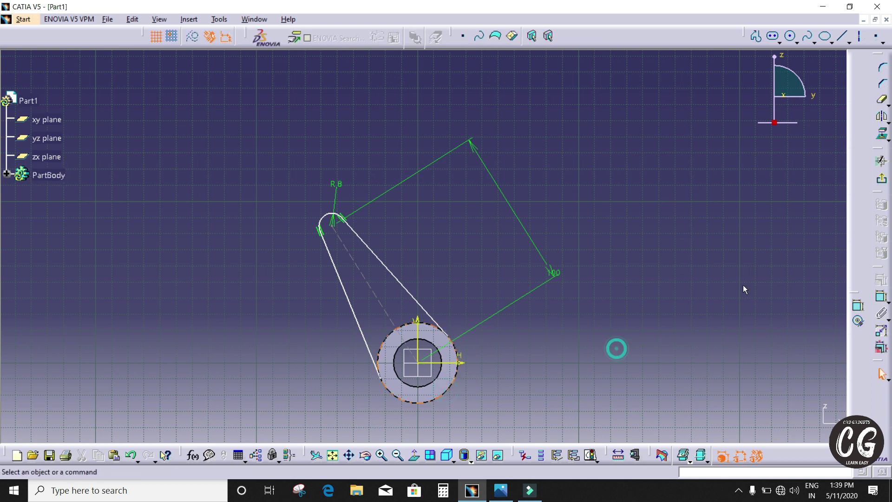
# Attempt to project the dashed construction line into the sketch, dismissing the failure warning
pyautogui.click(880, 138)
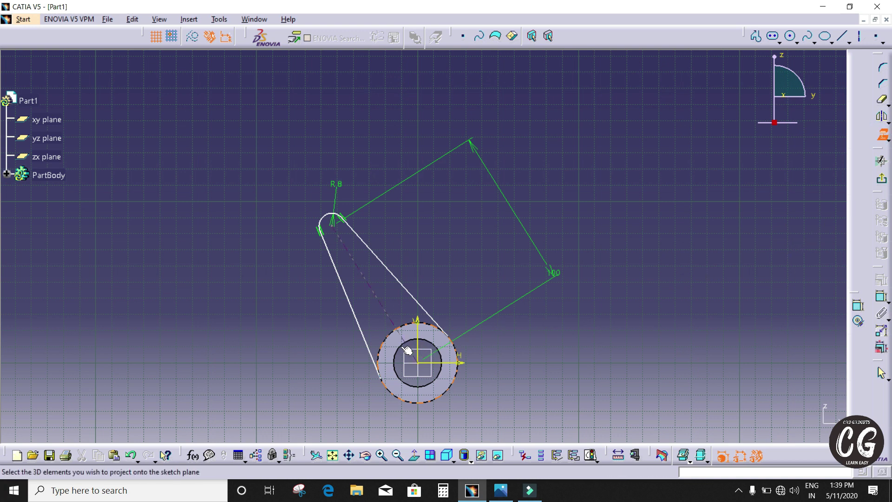
pyautogui.click(399, 331)
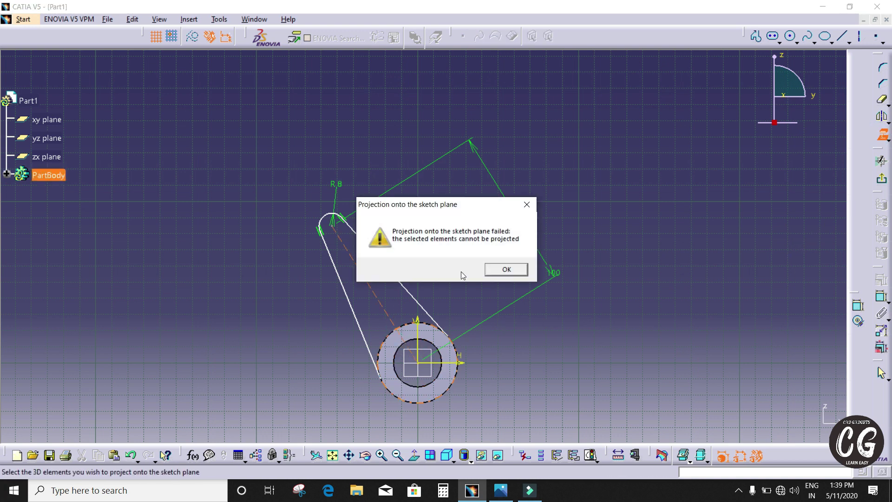
pyautogui.click(527, 205)
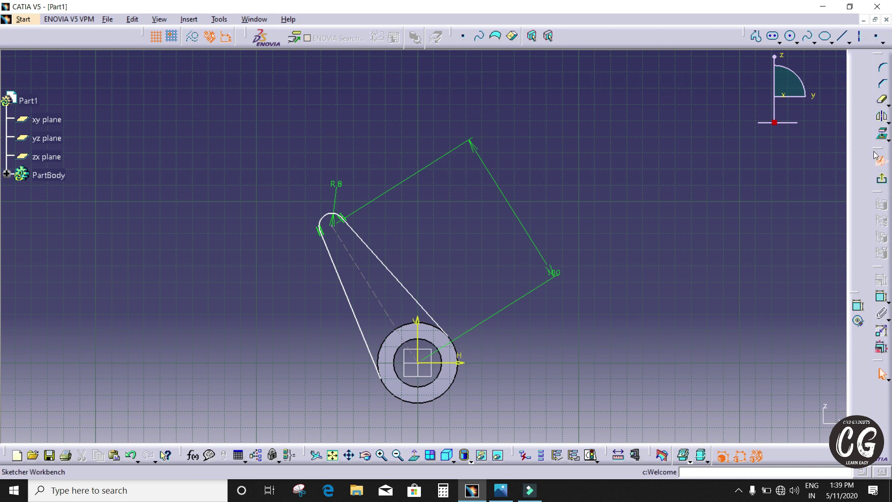
# Project the tube's circular edge into the sketch and make the right arm line tangent to it
pyautogui.click(885, 135)
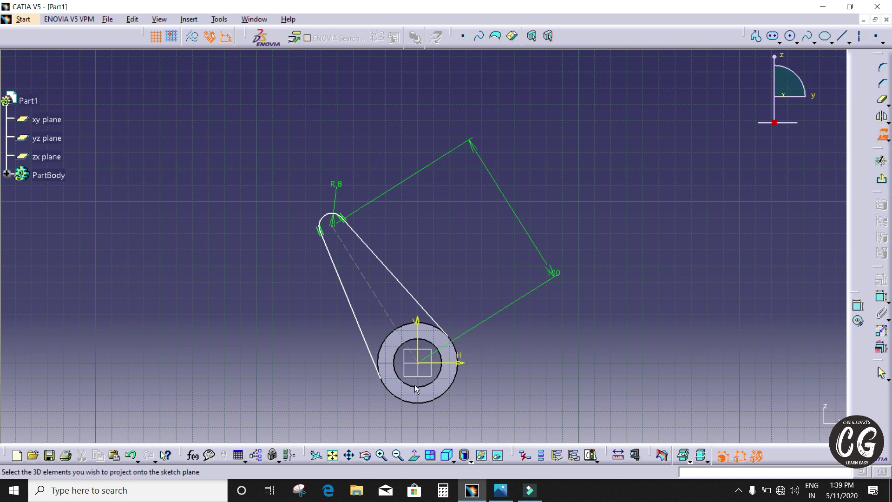
pyautogui.click(386, 355)
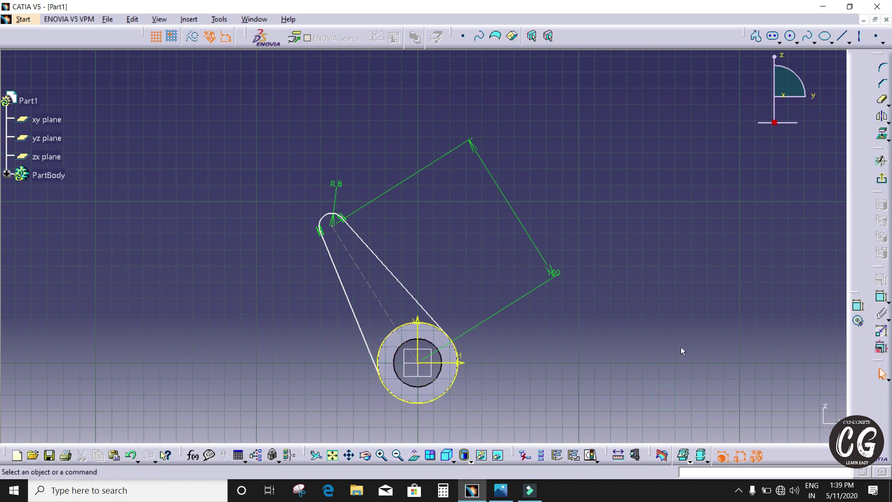
pyautogui.moveTo(662, 338)
pyautogui.mouseDown(button='middle')
pyautogui.moveTo(646, 358)
pyautogui.moveTo(642, 280)
pyautogui.moveTo(590, 243)
pyautogui.moveTo(630, 339)
pyautogui.moveTo(578, 322)
pyautogui.moveTo(511, 275)
pyautogui.mouseUp(button='middle')
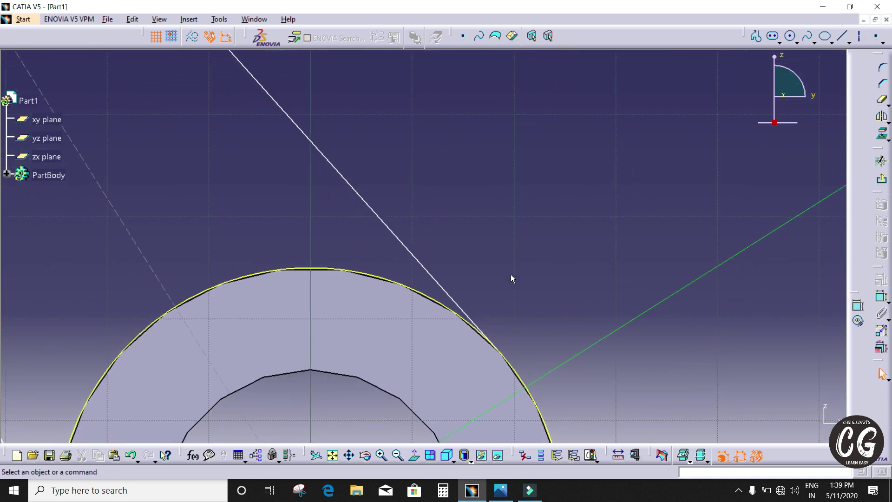
pyautogui.click(461, 304)
pyautogui.keyDown('ctrl'); pyautogui.click(449, 311); pyautogui.keyUp('ctrl')
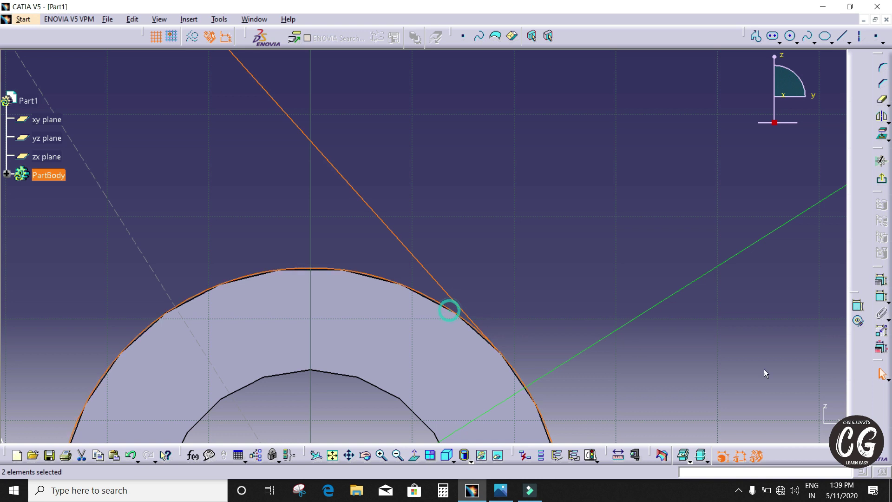
pyautogui.click(858, 305)
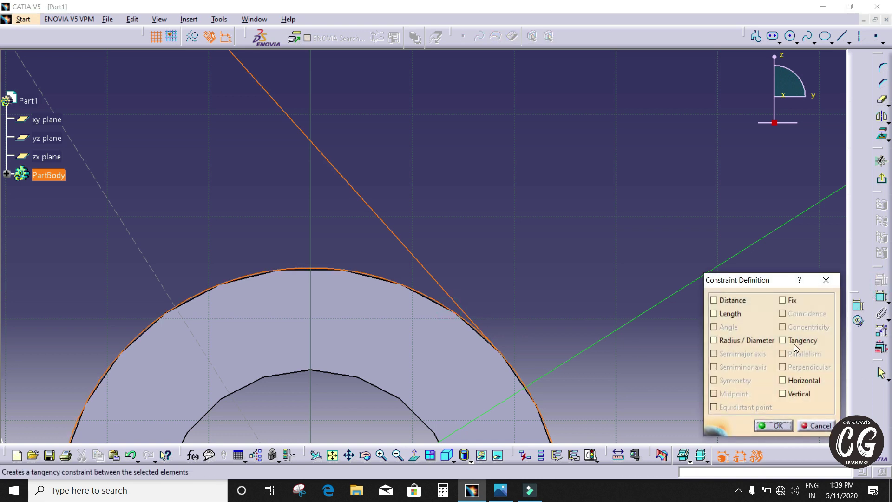
pyautogui.click(790, 342)
pyautogui.click(763, 426)
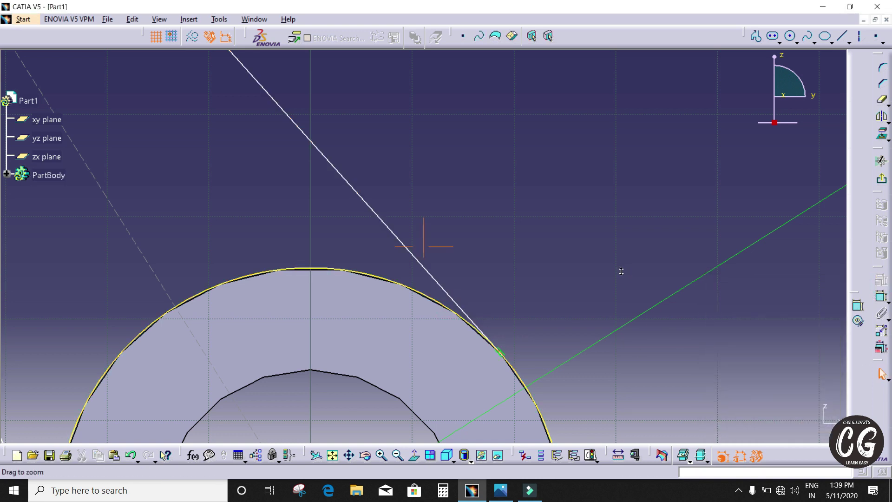
# Make the left arm line tangent to the projected circle
pyautogui.moveTo(622, 269)
pyautogui.mouseDown(button='middle')
pyautogui.moveTo(628, 354)
pyautogui.moveTo(367, 348)
pyautogui.mouseUp(button='middle')
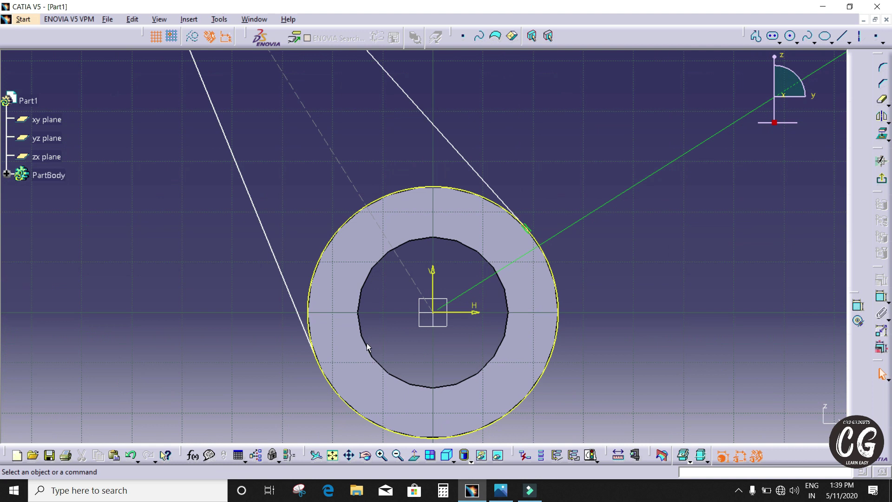
pyautogui.click(300, 308)
pyautogui.keyDown('ctrl'); pyautogui.click(309, 305); pyautogui.keyUp('ctrl')
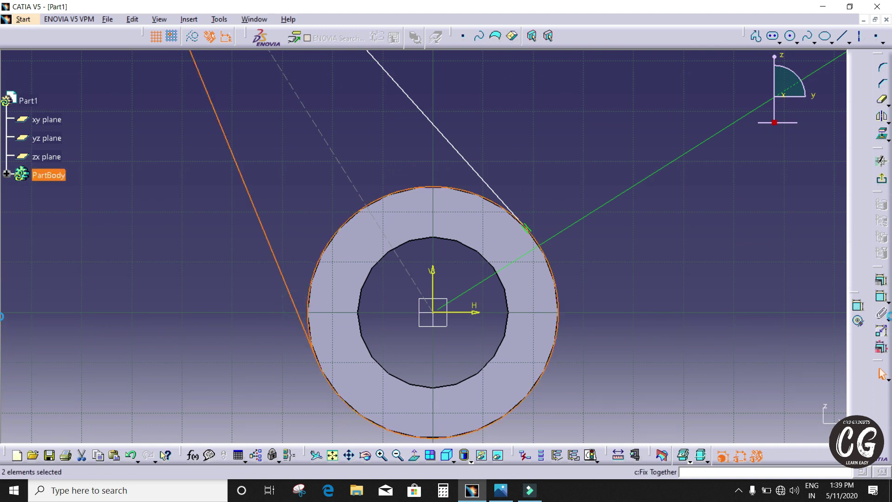
pyautogui.click(882, 279)
pyautogui.click(790, 341)
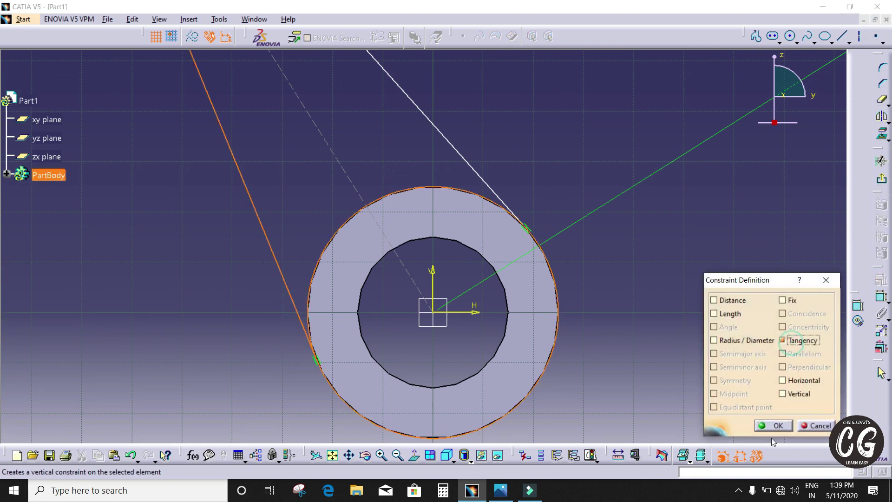
pyautogui.click(769, 425)
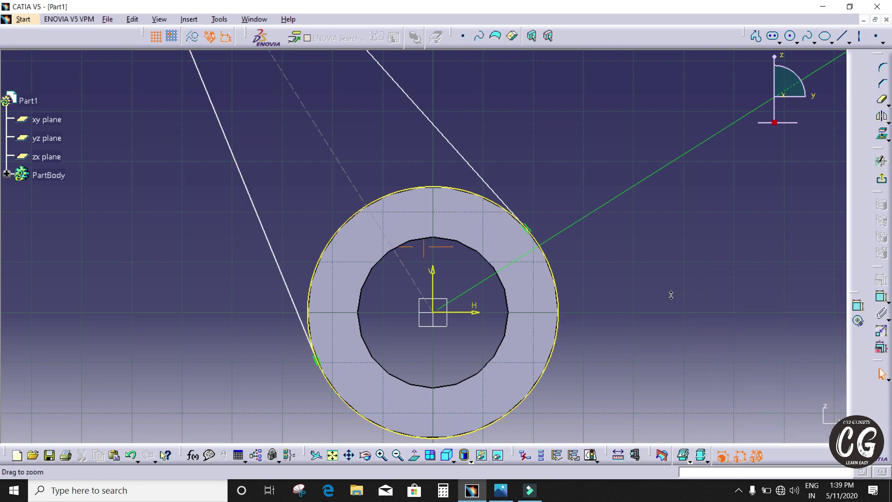
pyautogui.moveTo(671, 295); pyautogui.dragTo(673, 297, button='middle')
pyautogui.moveTo(632, 171)
pyautogui.mouseDown(button='middle')
pyautogui.moveTo(683, 180)
pyautogui.moveTo(602, 187)
pyautogui.moveTo(652, 197)
pyautogui.moveTo(677, 171)
pyautogui.moveTo(679, 322)
pyautogui.moveTo(629, 243)
pyautogui.moveTo(593, 331)
pyautogui.mouseUp(button='middle')
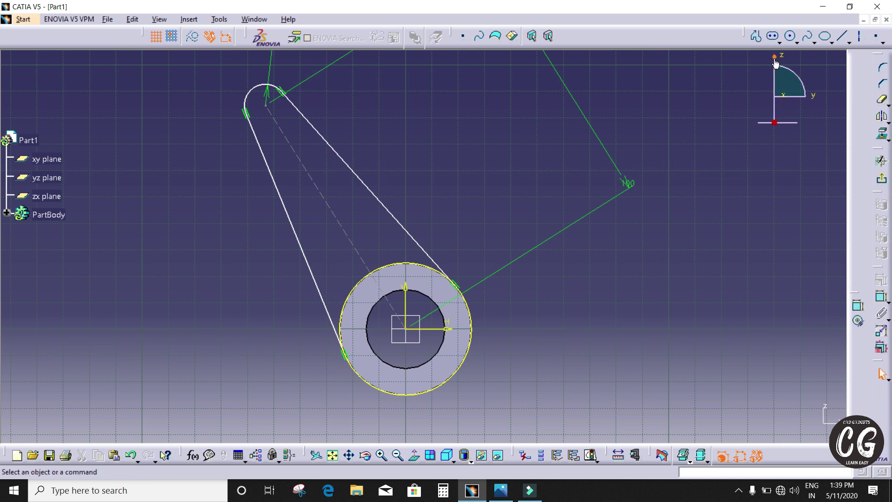
pyautogui.click(883, 101)
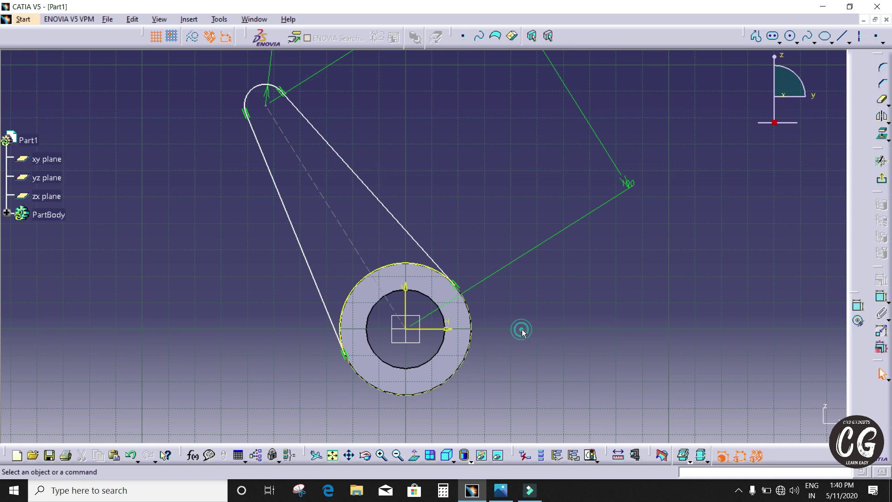
pyautogui.moveTo(524, 293); pyautogui.dragTo(530, 325, button='middle')
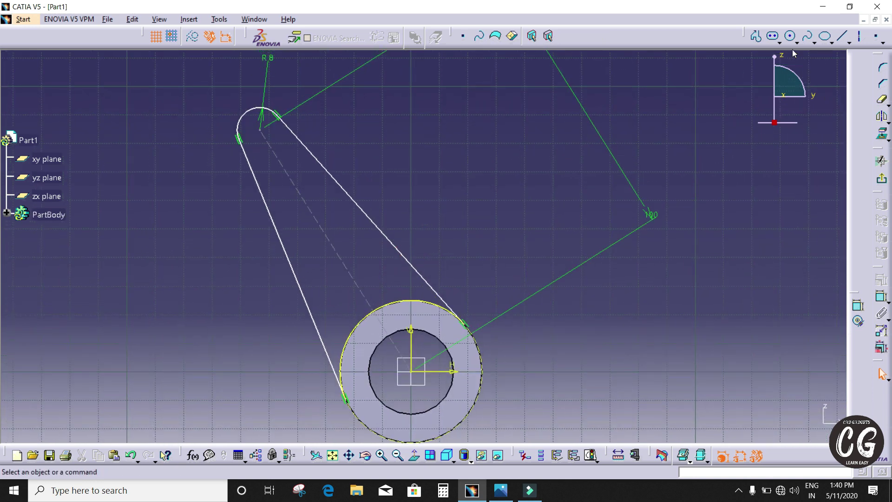
pyautogui.click(772, 37)
pyautogui.moveTo(475, 149); pyautogui.dragTo(462, 208, button='middle')
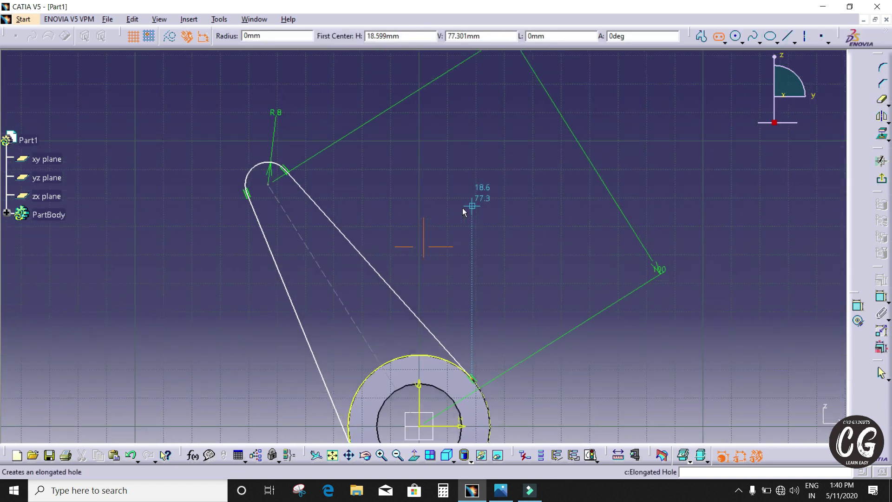
pyautogui.click(279, 194)
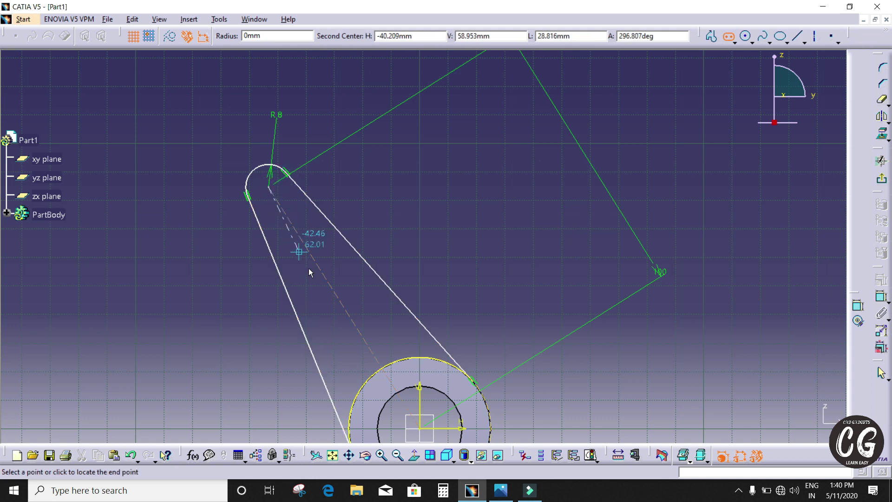
pyautogui.click(332, 289)
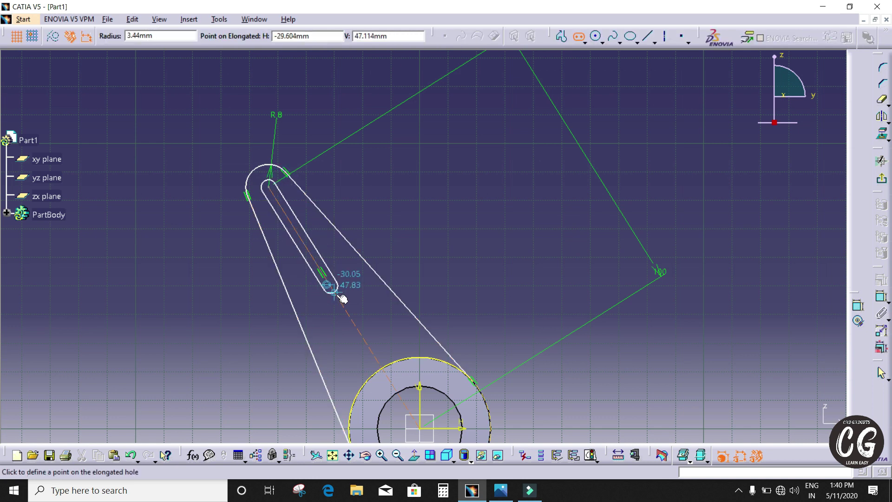
pyautogui.click(342, 299)
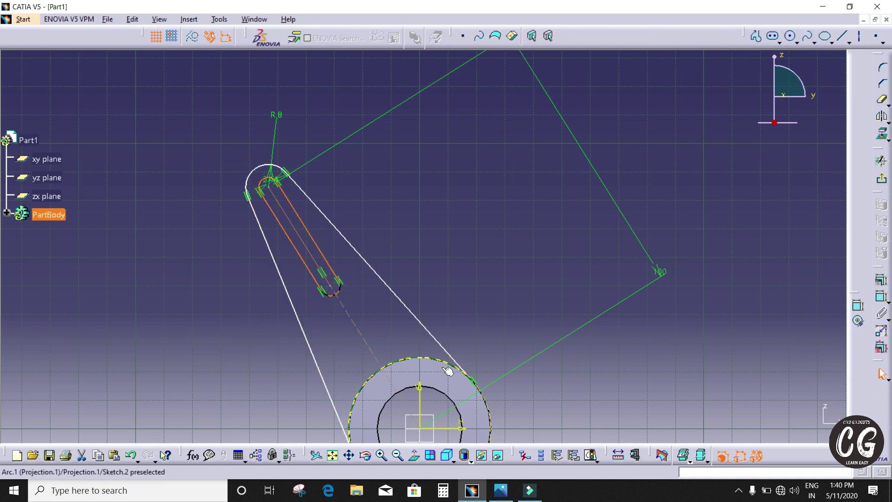
pyautogui.click(500, 491)
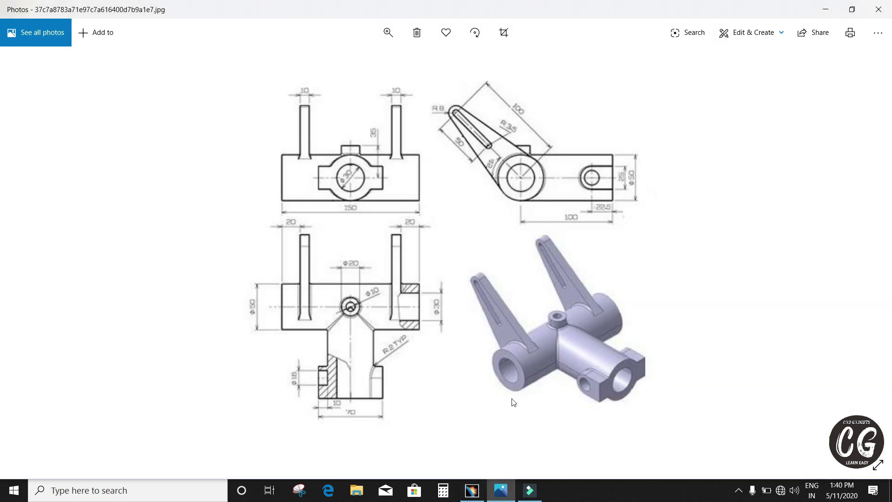
pyautogui.click(530, 491)
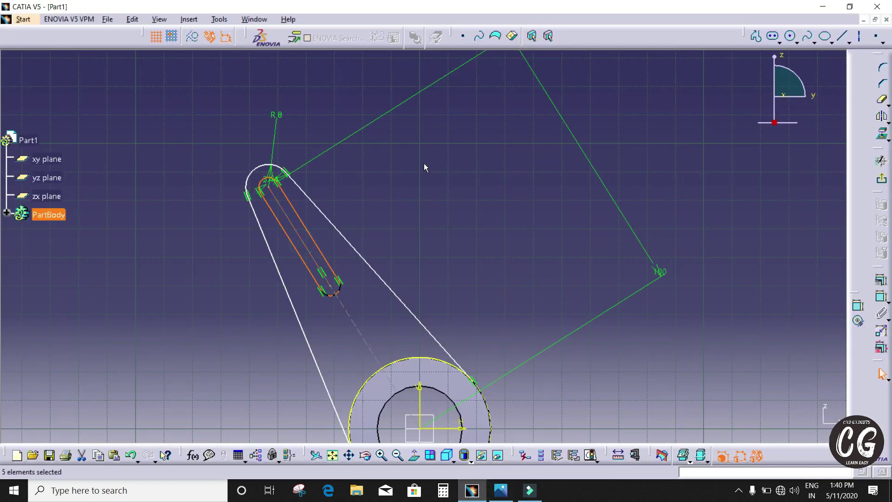
# Undo two accidental drags of the slot geometry, then dimension the slot's end arc at R3.44
pyautogui.click(396, 195)
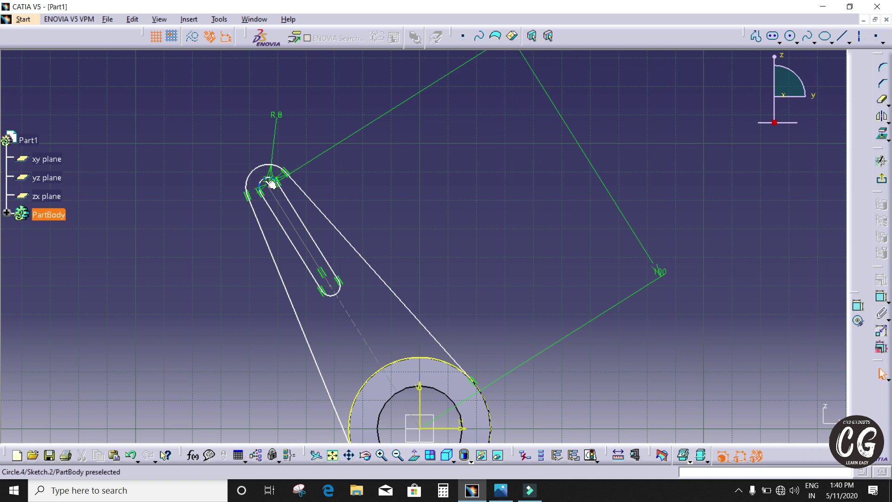
pyautogui.moveTo(271, 183); pyautogui.dragTo(283, 216)
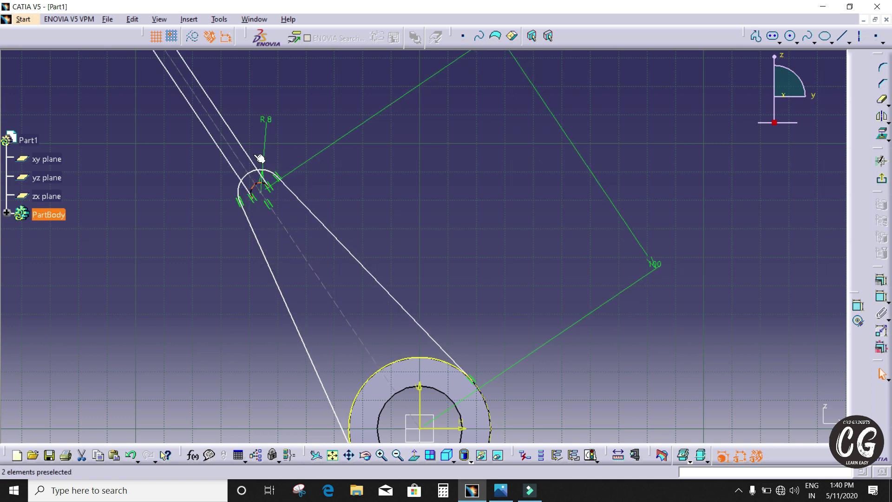
pyautogui.hotkey('ctrl', 'z')
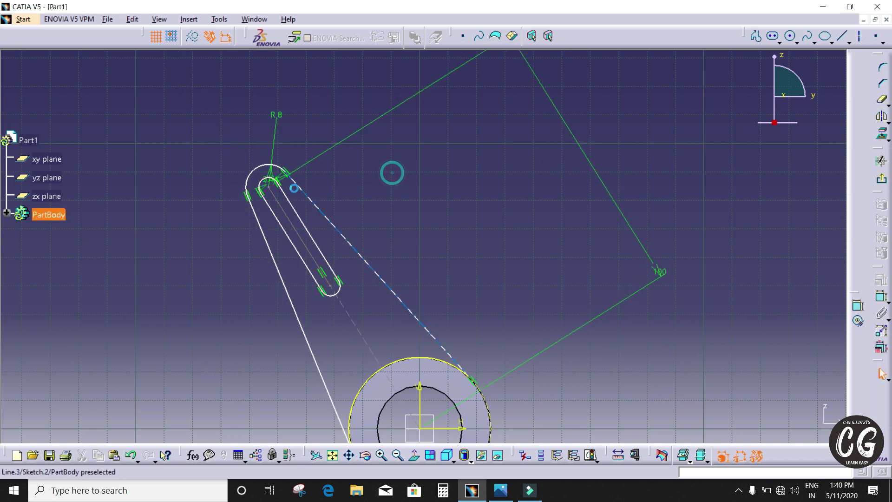
pyautogui.moveTo(275, 183); pyautogui.dragTo(271, 182)
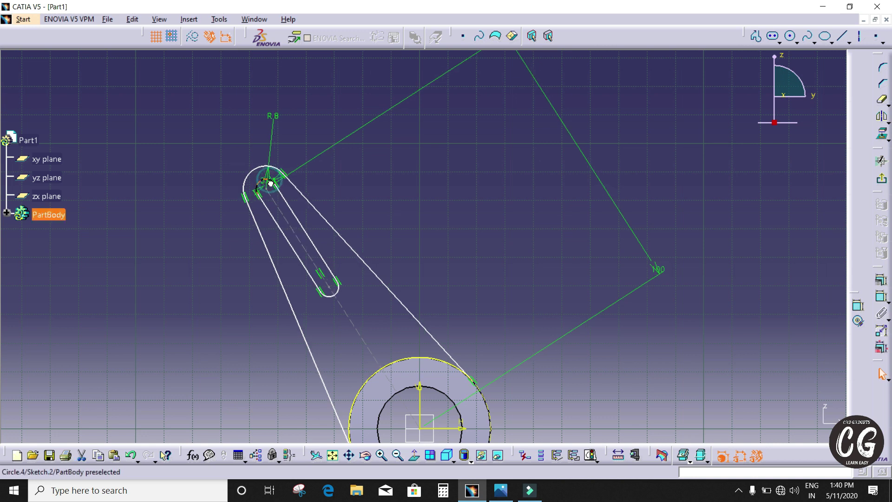
pyautogui.hotkey('ctrl', 'z')
pyautogui.click(405, 204)
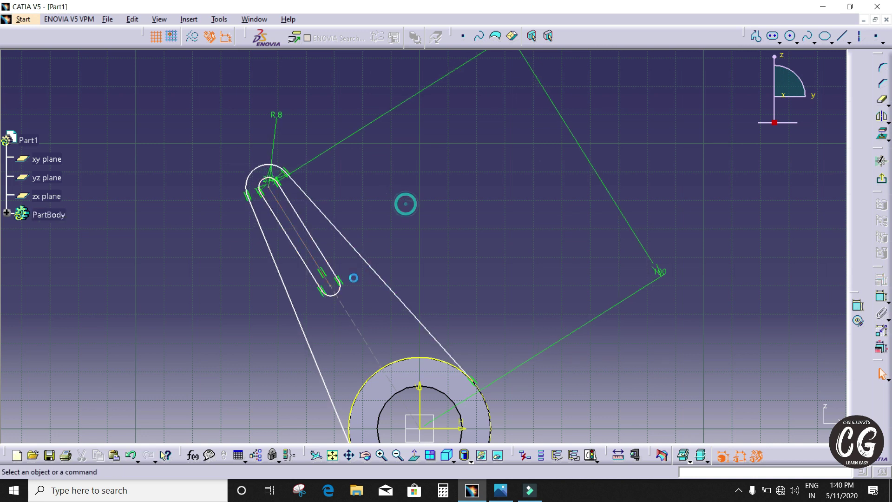
pyautogui.click(345, 289)
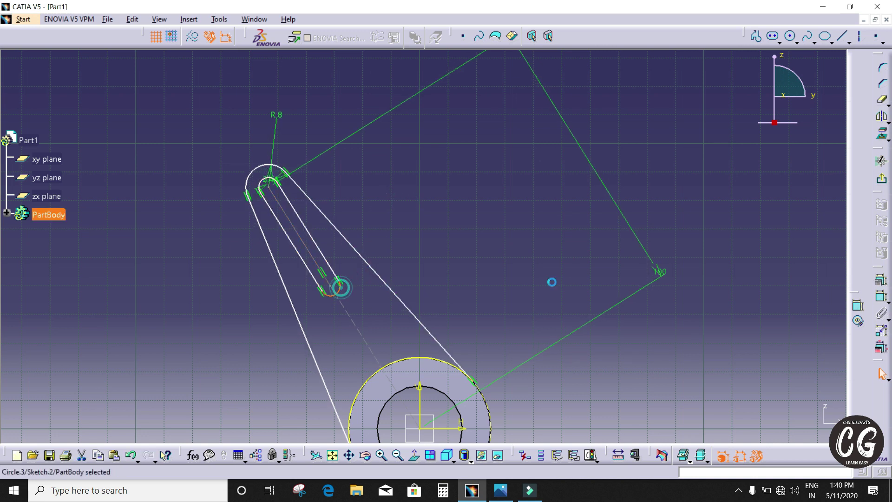
pyautogui.click(858, 306)
pyautogui.click(554, 251)
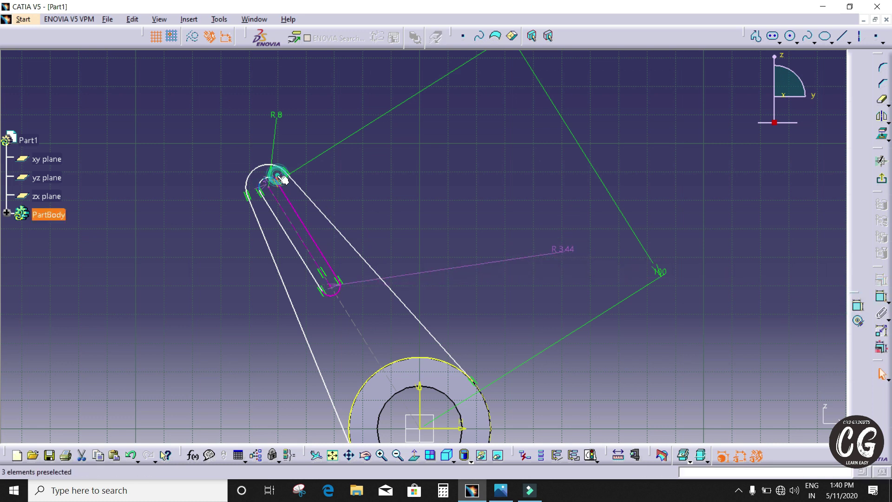
# Delete the 3.44 offset constraint on the slot's top edge
pyautogui.moveTo(321, 195)
pyautogui.mouseDown(button='middle')
pyautogui.moveTo(299, 118)
pyautogui.moveTo(574, 251)
pyautogui.moveTo(126, 123)
pyautogui.mouseUp(button='middle')
pyautogui.click(176, 123)
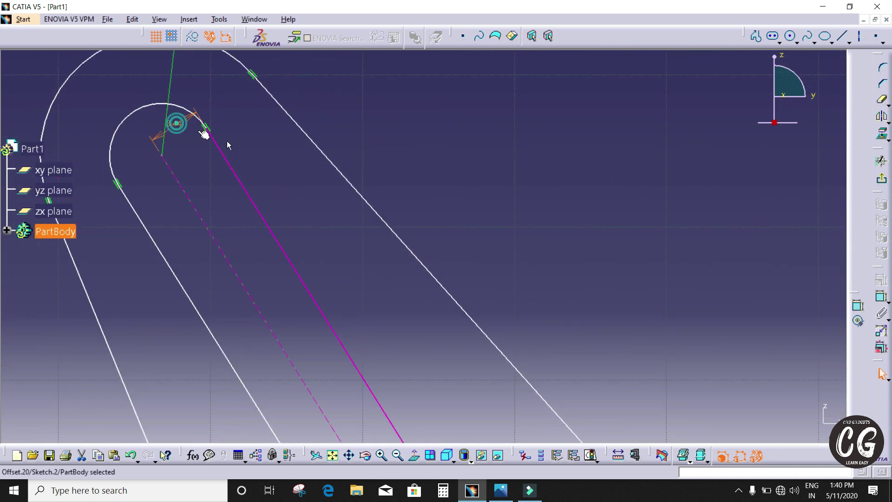
pyautogui.press('Delete')
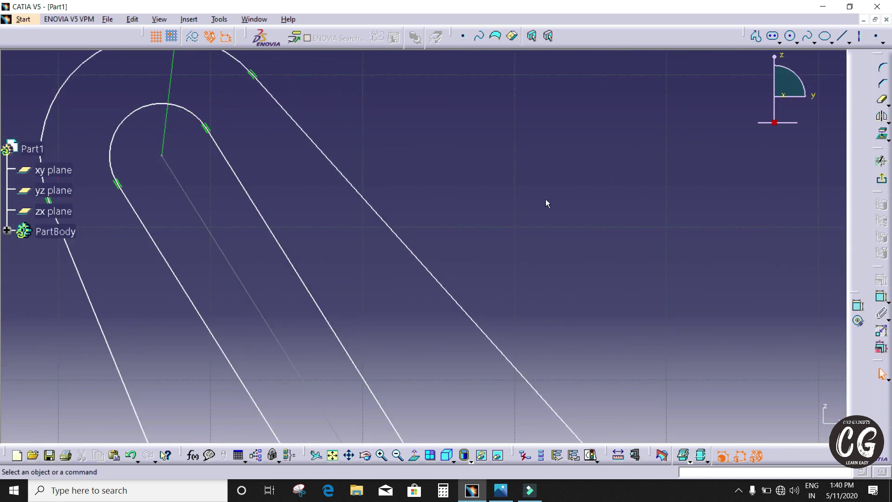
pyautogui.moveTo(545, 147)
pyautogui.mouseDown(button='middle')
pyautogui.moveTo(550, 247)
pyautogui.moveTo(539, 224)
pyautogui.mouseUp(button='middle')
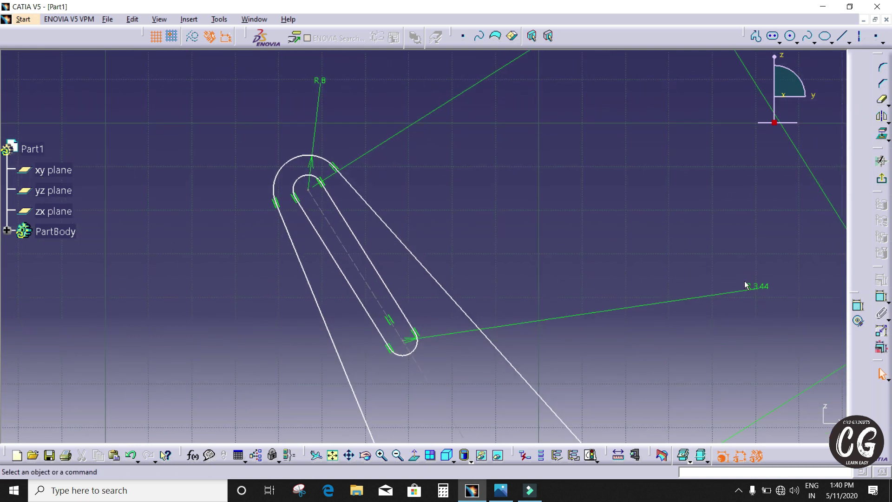
# Change the slot-end radius to 3.5 and give the top arc an R3.5 dimension
pyautogui.doubleClick(755, 286)
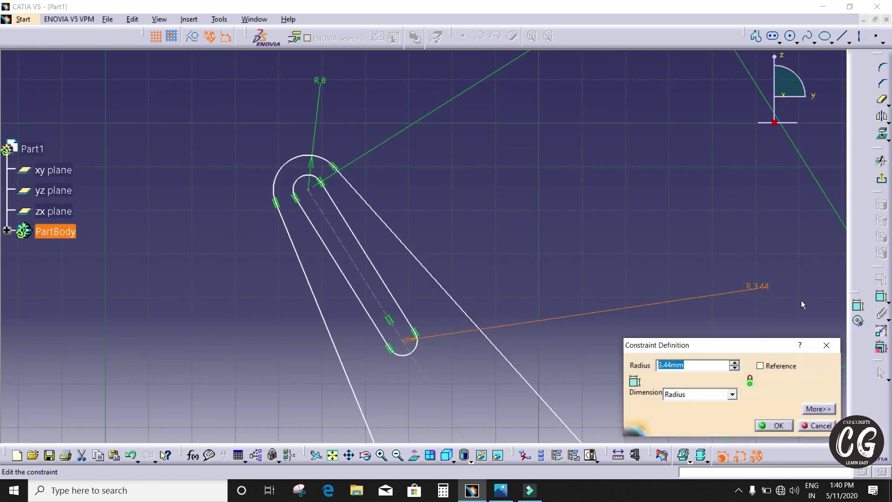
pyautogui.write('3.5')
pyautogui.press('Return')
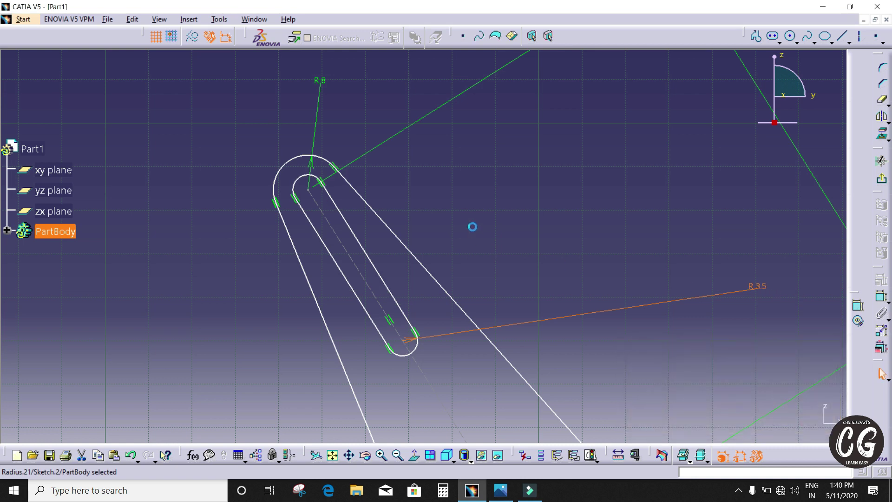
pyautogui.click(306, 182)
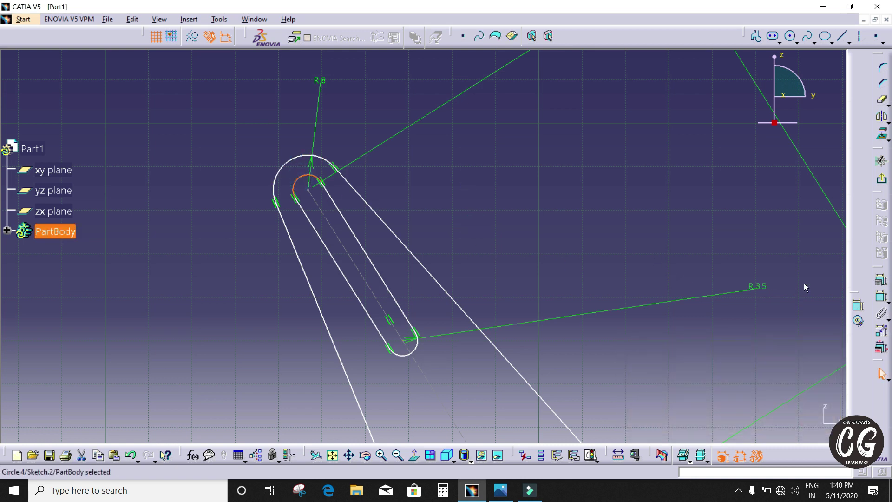
pyautogui.click(858, 305)
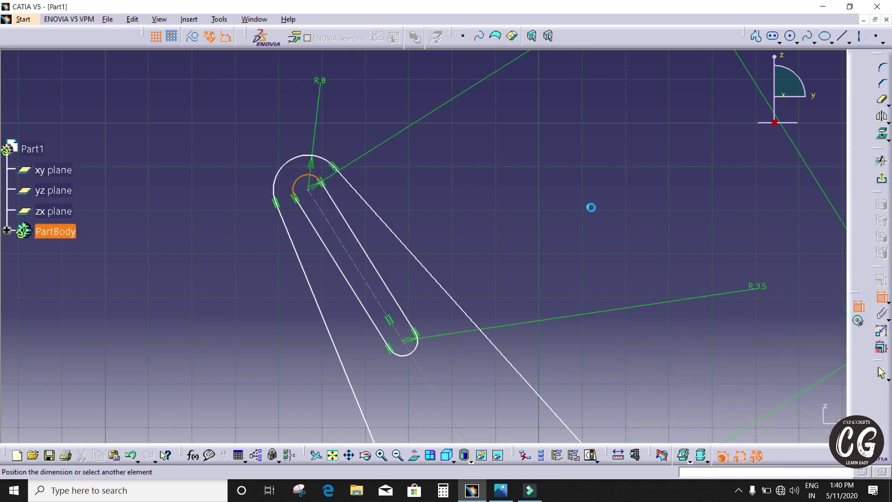
pyautogui.click(284, 124)
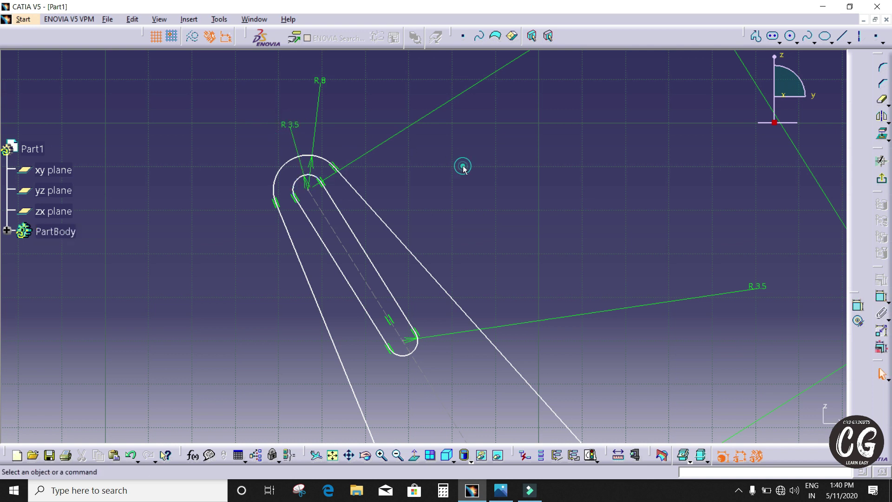
# Dimension the slot centreline and set its length to 50
pyautogui.click(358, 267)
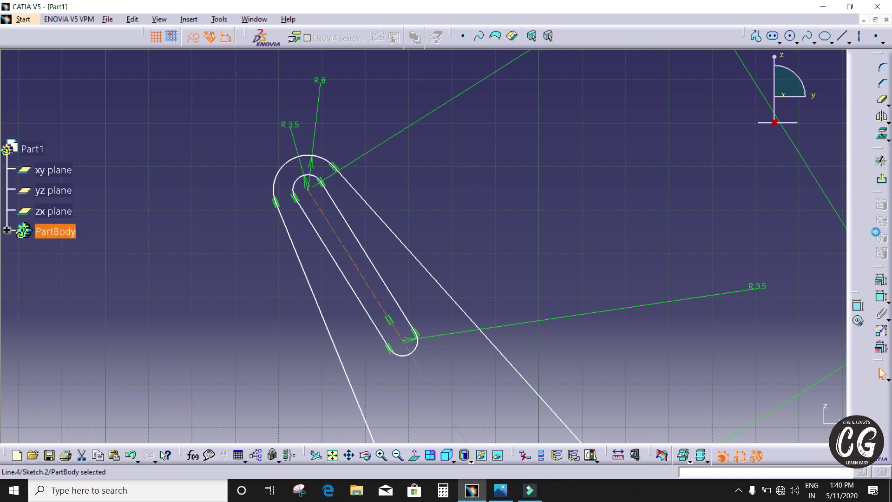
pyautogui.click(859, 305)
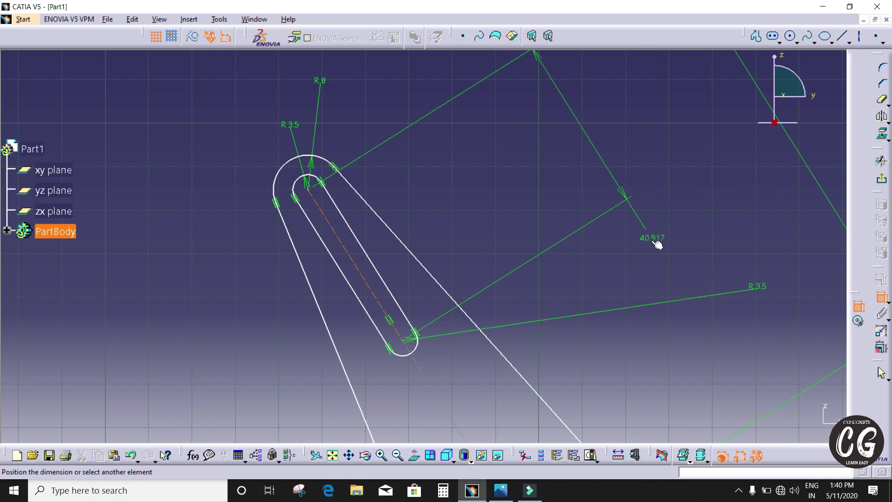
pyautogui.click(652, 239)
pyautogui.doubleClick(653, 237)
pyautogui.write('5')
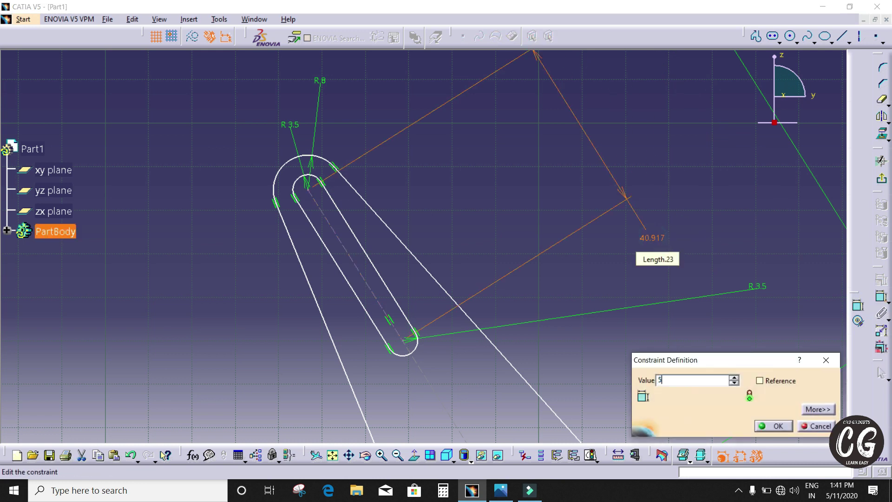
pyautogui.write('0')
pyautogui.press('Return')
pyautogui.moveTo(696, 206)
pyautogui.mouseDown(button='middle')
pyautogui.moveTo(696, 279)
pyautogui.moveTo(672, 264)
pyautogui.moveTo(651, 271)
pyautogui.mouseUp(button='middle')
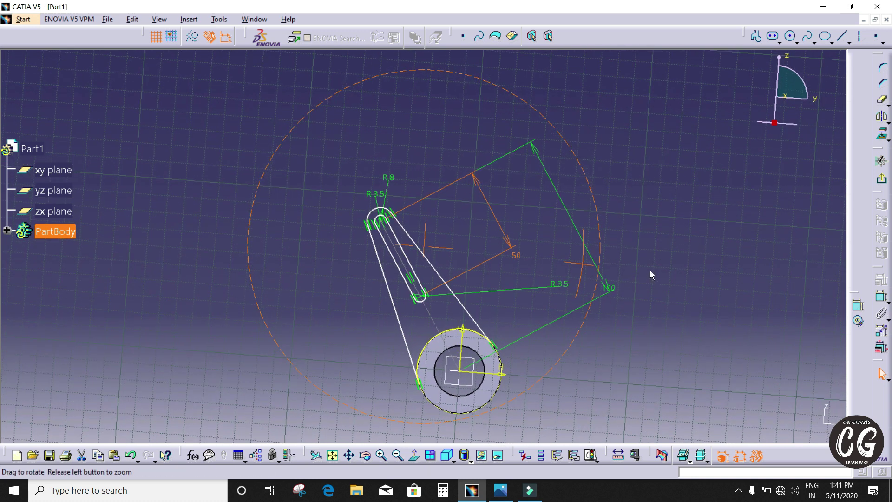
# Pad Sketch.2 by 10 mm, flipped to the other side, to form the slotted arm
pyautogui.click(881, 161)
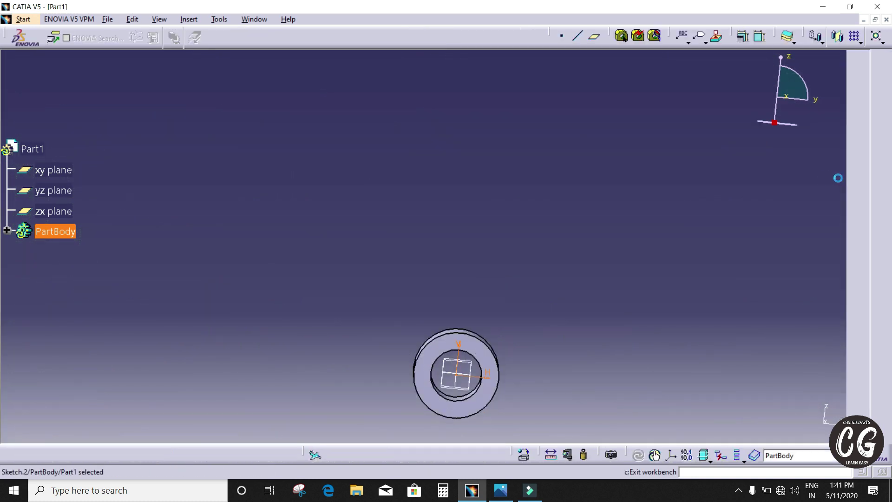
pyautogui.moveTo(701, 216); pyautogui.dragTo(530, 109, button='middle')
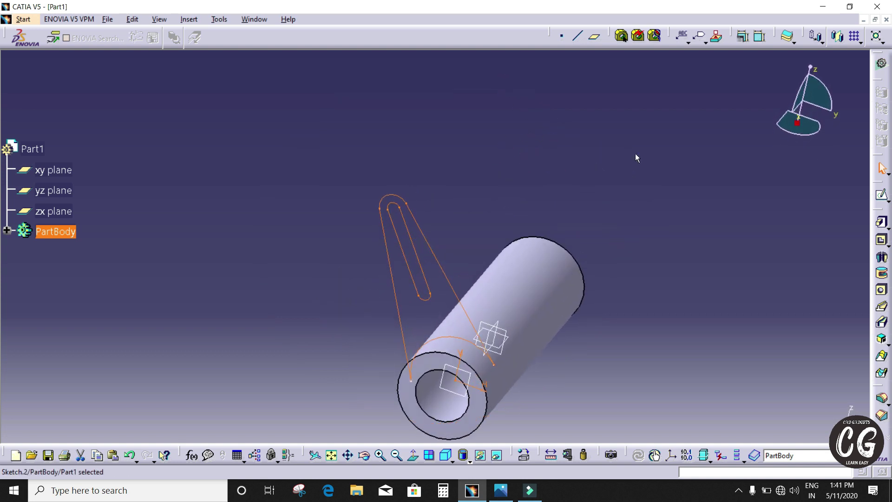
pyautogui.click(881, 222)
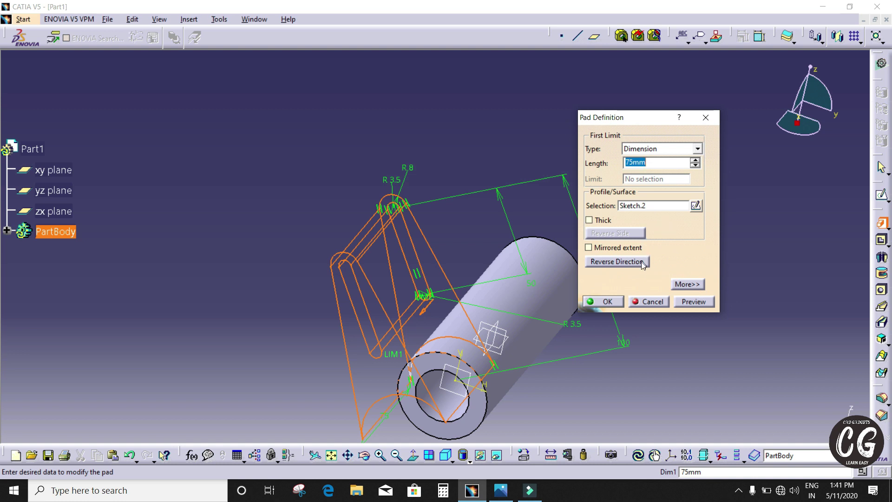
pyautogui.click(642, 263)
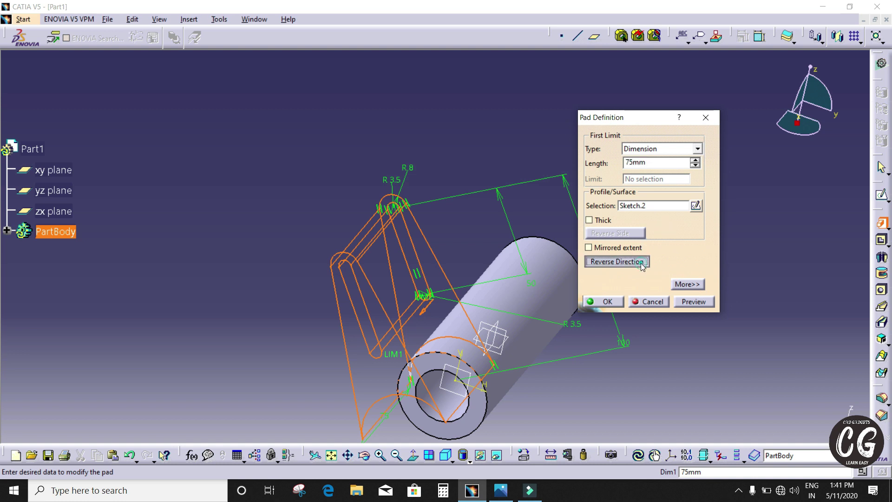
pyautogui.click(501, 490)
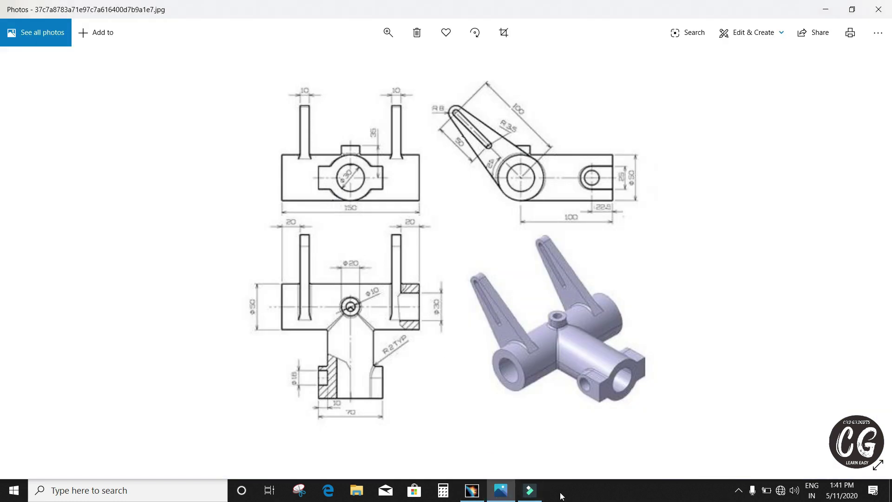
pyautogui.click(501, 493)
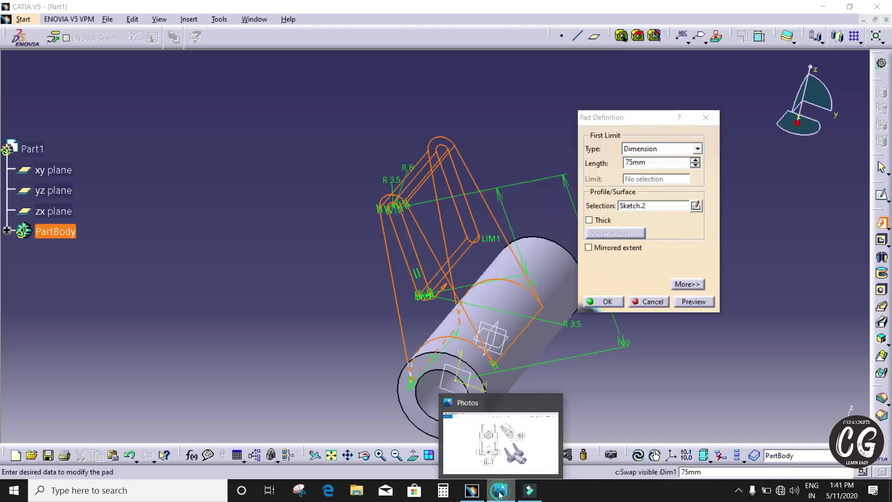
pyautogui.moveTo(622, 165); pyautogui.dragTo(599, 168)
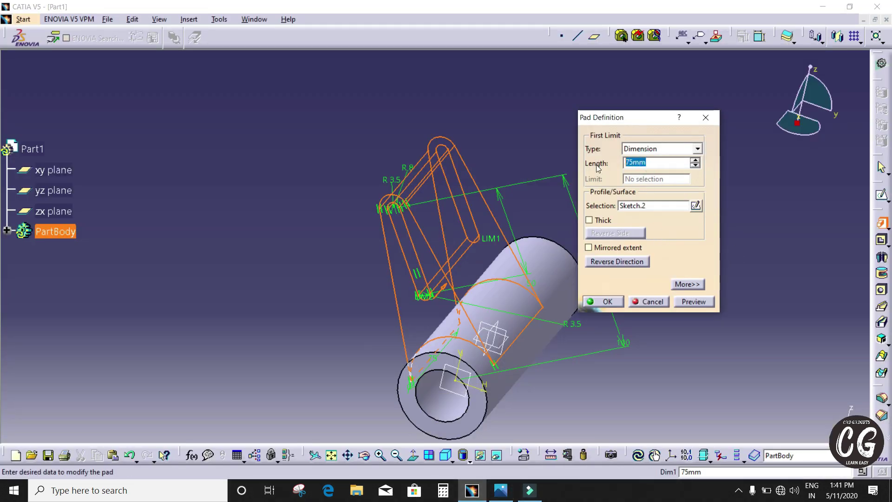
pyautogui.write('10')
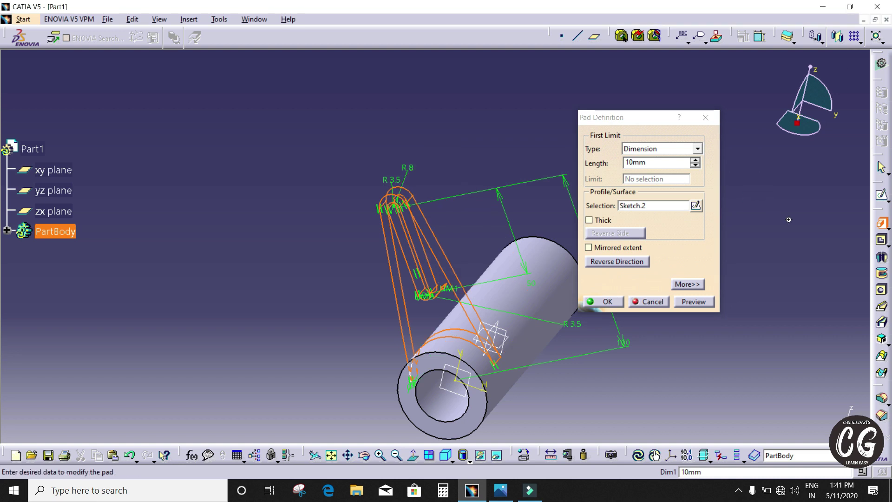
pyautogui.moveTo(572, 251)
pyautogui.mouseDown(button='middle')
pyautogui.moveTo(528, 249)
pyautogui.moveTo(657, 323)
pyautogui.mouseUp(button='middle')
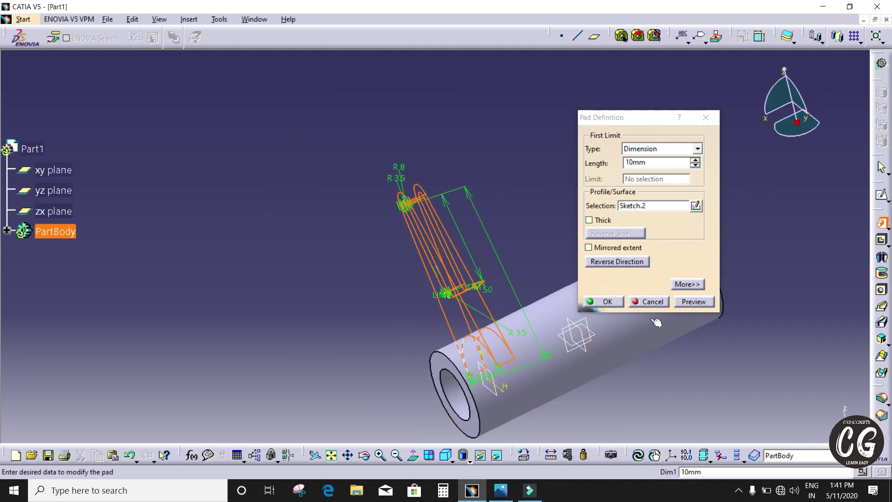
pyautogui.click(697, 302)
pyautogui.click(605, 303)
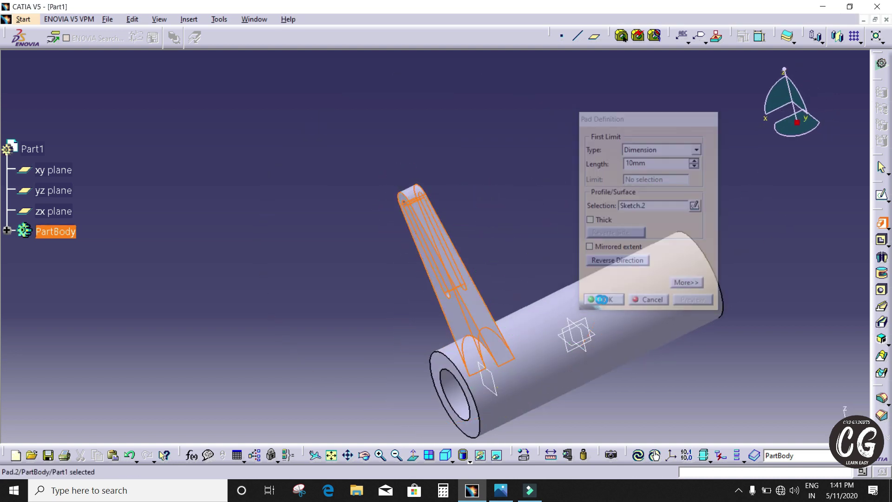
pyautogui.moveTo(522, 225); pyautogui.dragTo(674, 293, button='middle')
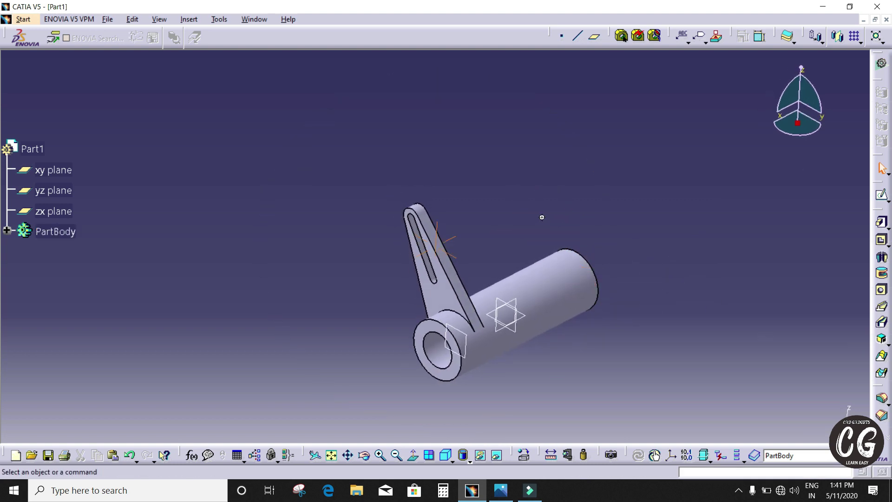
# Mirror the slotted arm pad across the yz plane and orbit to check both arms
pyautogui.moveTo(542, 217); pyautogui.dragTo(478, 249, button='middle')
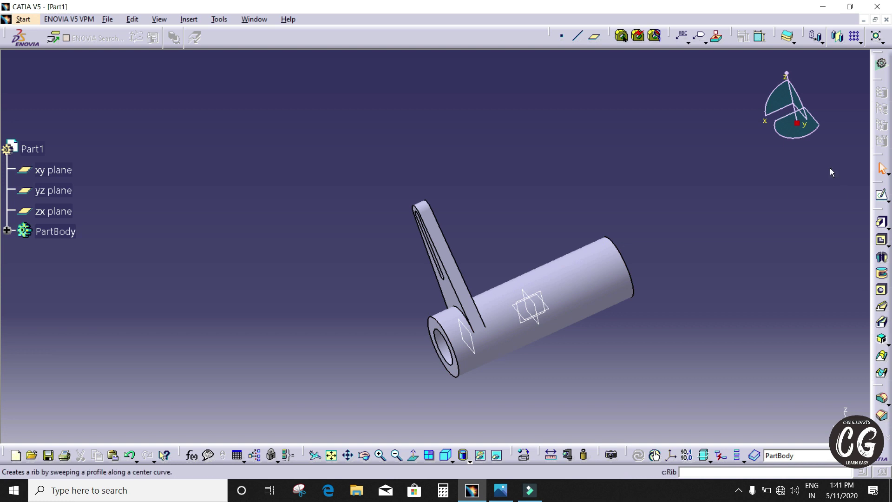
pyautogui.click(838, 36)
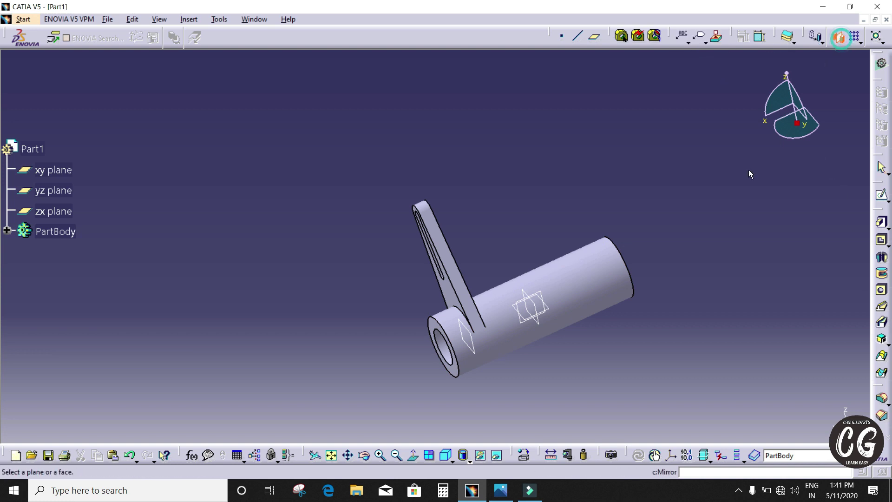
pyautogui.click(541, 310)
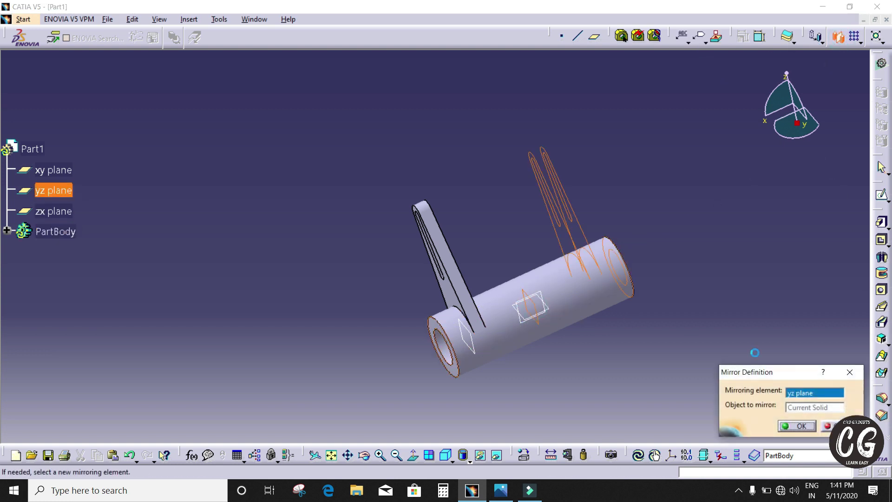
pyautogui.click(796, 426)
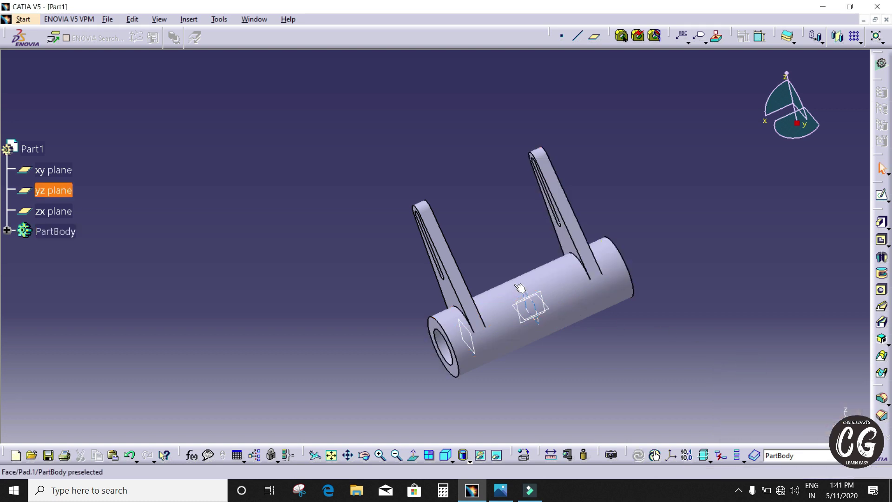
pyautogui.moveTo(514, 243); pyautogui.dragTo(531, 160, button='middle')
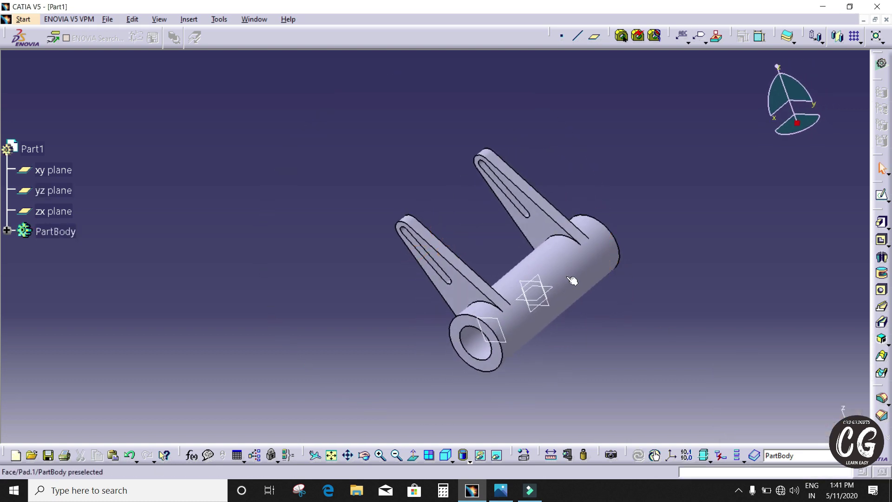
pyautogui.moveTo(572, 281); pyautogui.dragTo(522, 71, button='middle')
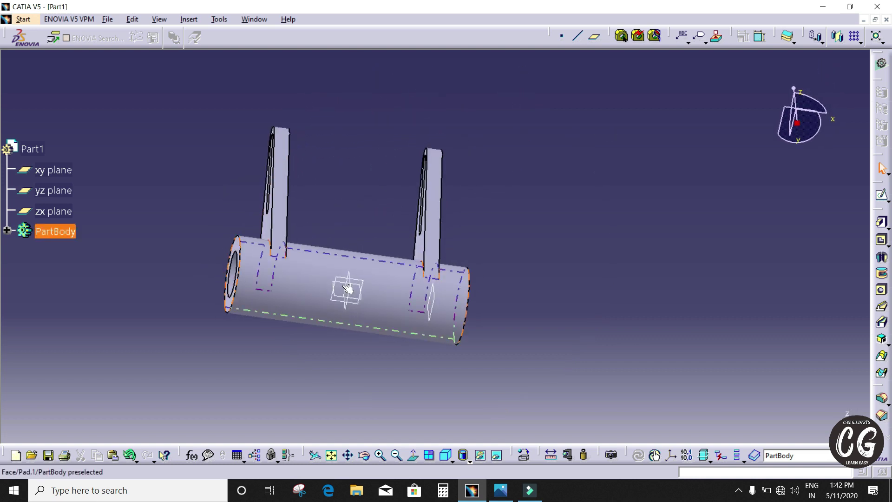
pyautogui.moveTo(335, 205); pyautogui.dragTo(328, 314, button='middle')
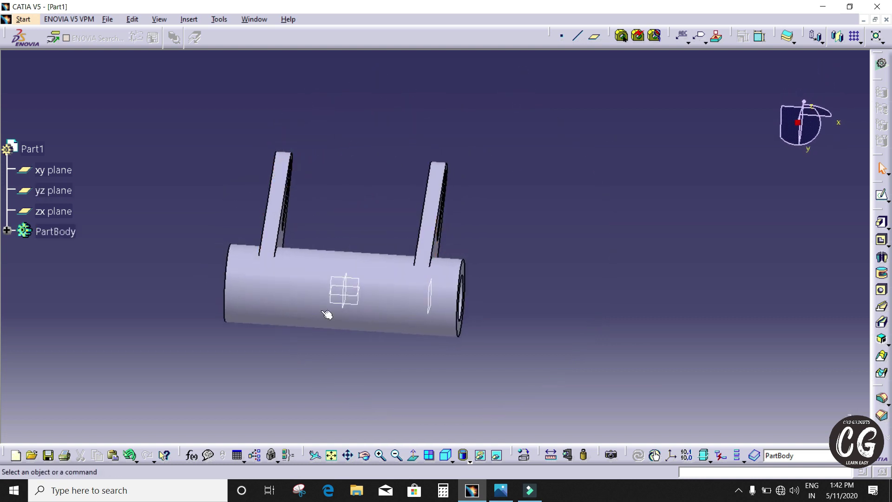
pyautogui.click(502, 493)
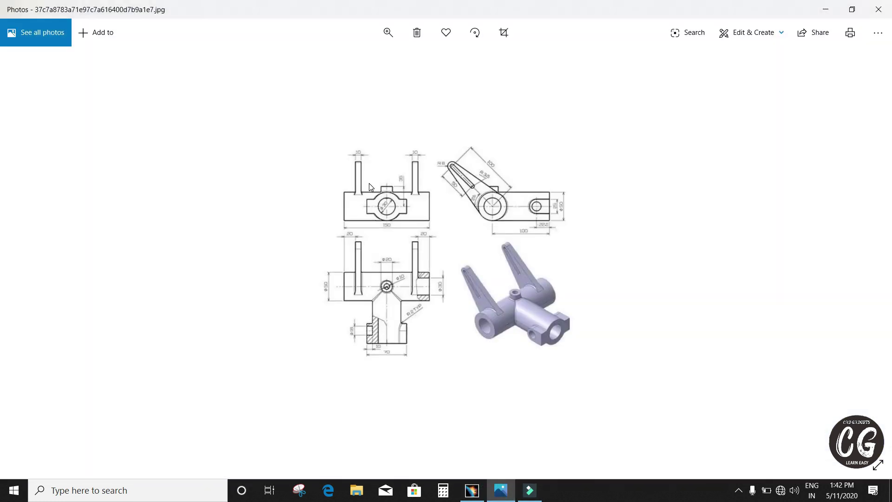
pyautogui.keyDown('ctrl'); pyautogui.scroll(2, 370, 186); pyautogui.keyUp('ctrl')
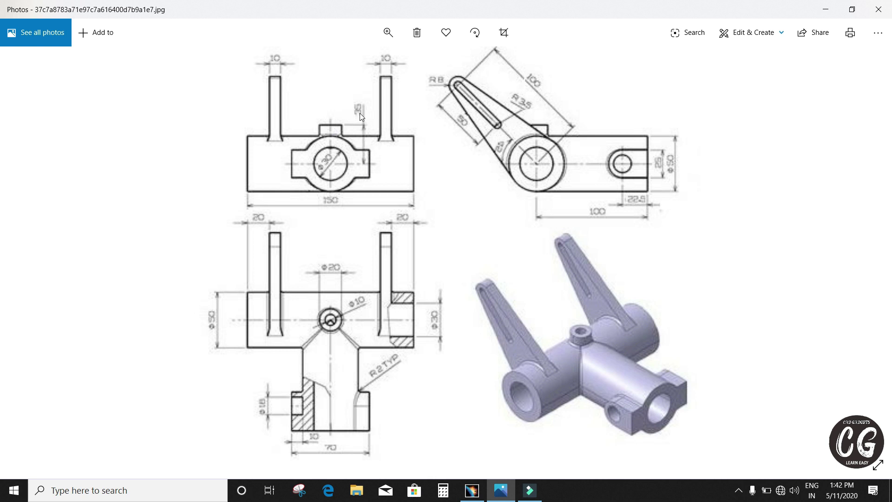
pyautogui.click(482, 493)
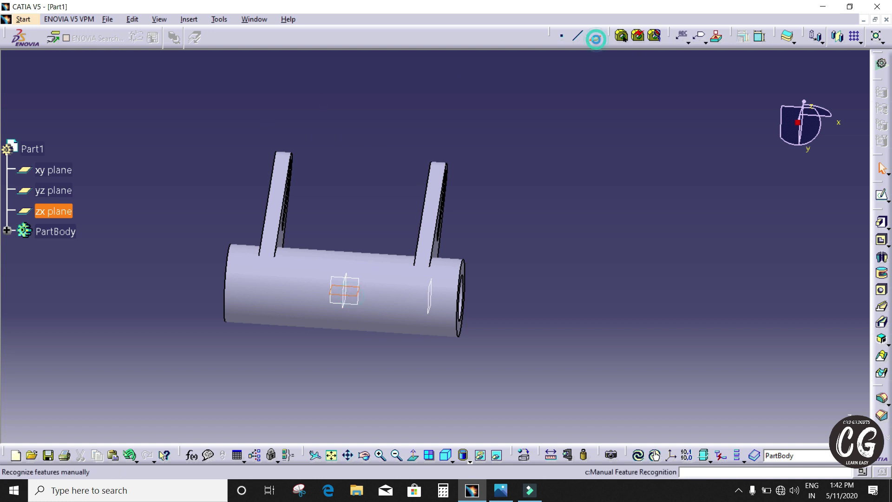
# Create a plane offset 35 mm from the zx plane, reversed to the tube's upper side
pyautogui.click(595, 36)
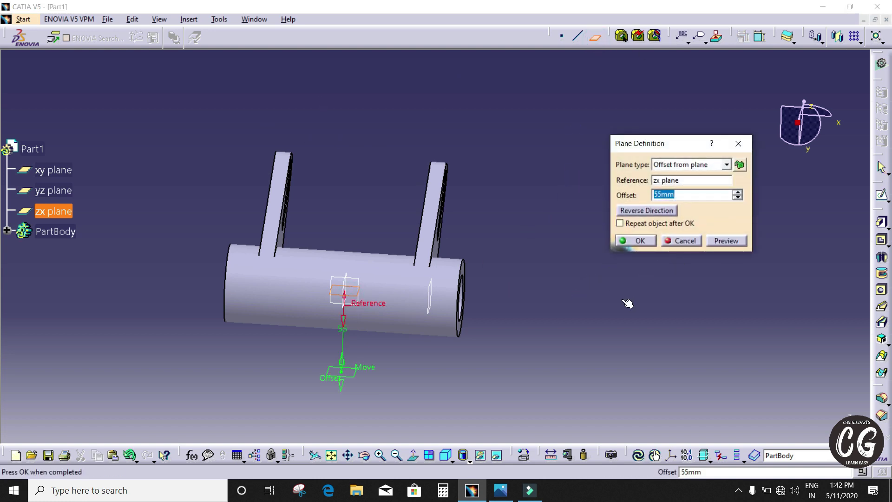
pyautogui.click(668, 212)
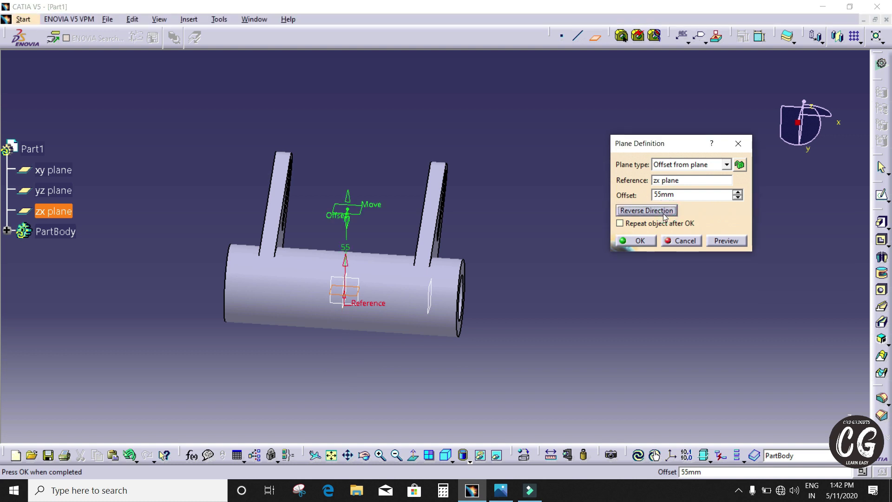
pyautogui.doubleClick(687, 193)
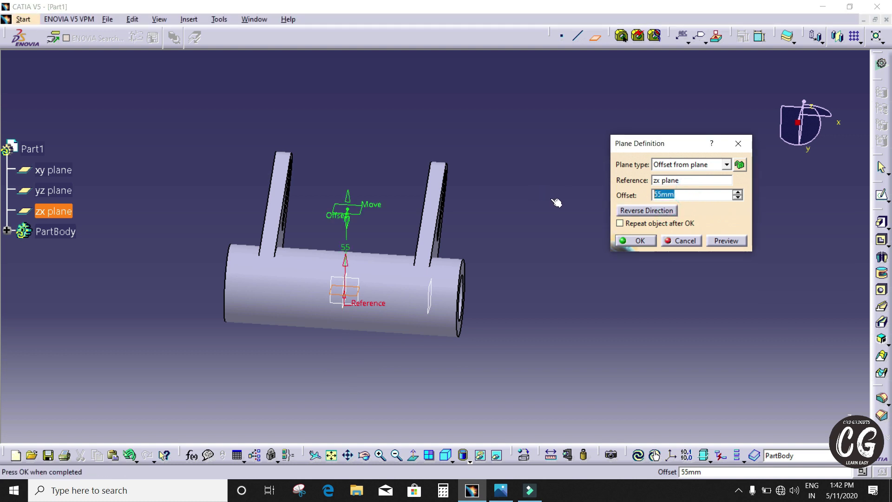
pyautogui.click(708, 240)
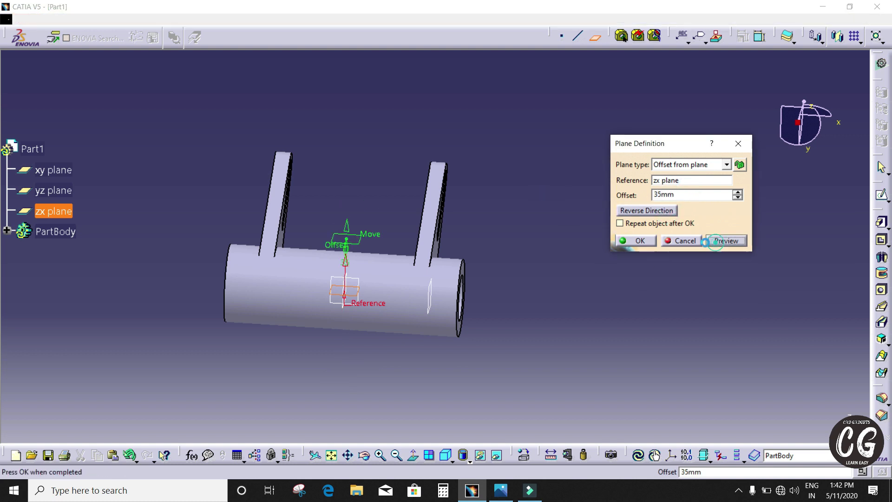
pyautogui.click(635, 241)
pyautogui.moveTo(602, 259); pyautogui.dragTo(442, 323, button='middle')
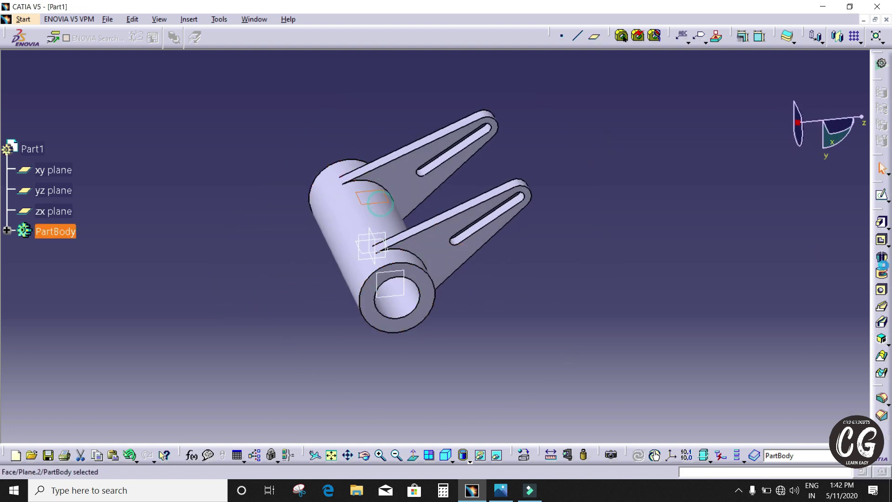
# Start a sketch on the 35 mm plane and draw a circle centred at the origin
pyautogui.click(882, 195)
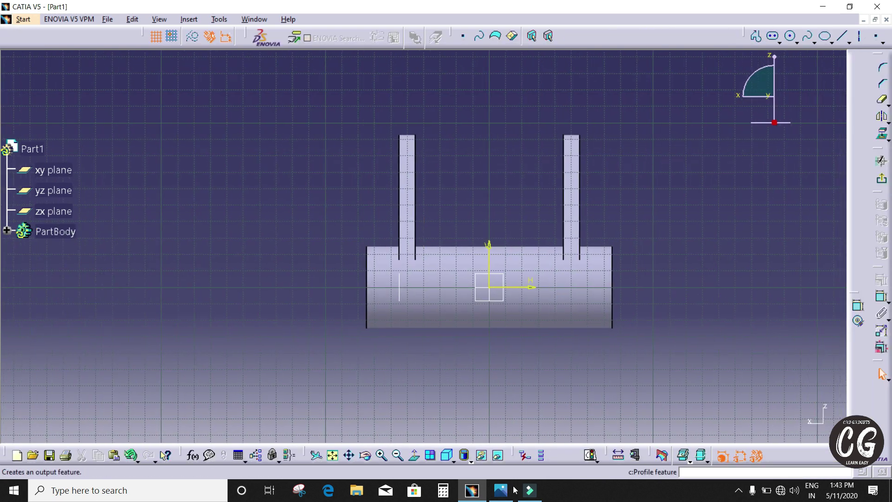
pyautogui.click(495, 491)
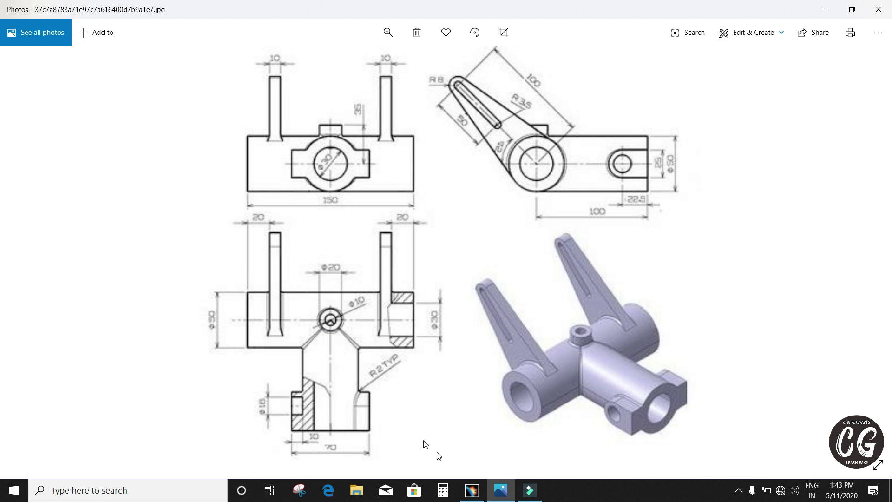
pyautogui.click(471, 490)
pyautogui.moveTo(476, 339)
pyautogui.mouseDown(button='middle')
pyautogui.moveTo(534, 366)
pyautogui.moveTo(481, 364)
pyautogui.mouseUp(button='middle')
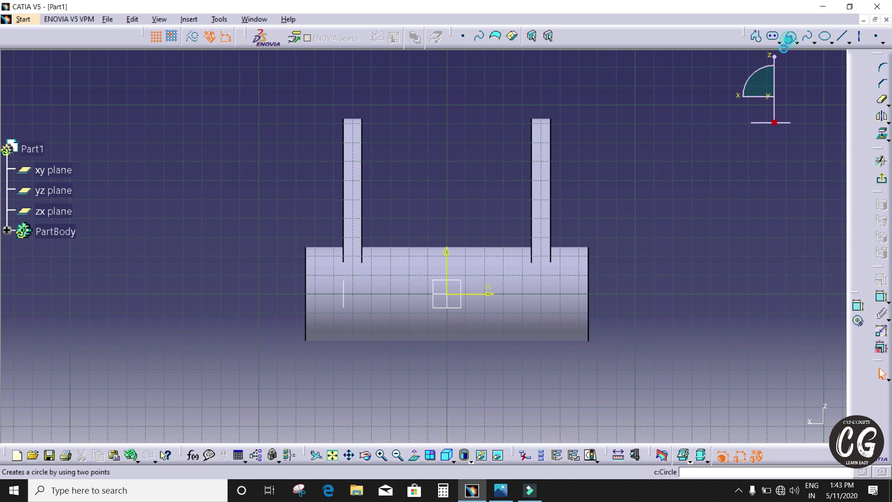
pyautogui.click(789, 37)
pyautogui.click(453, 295)
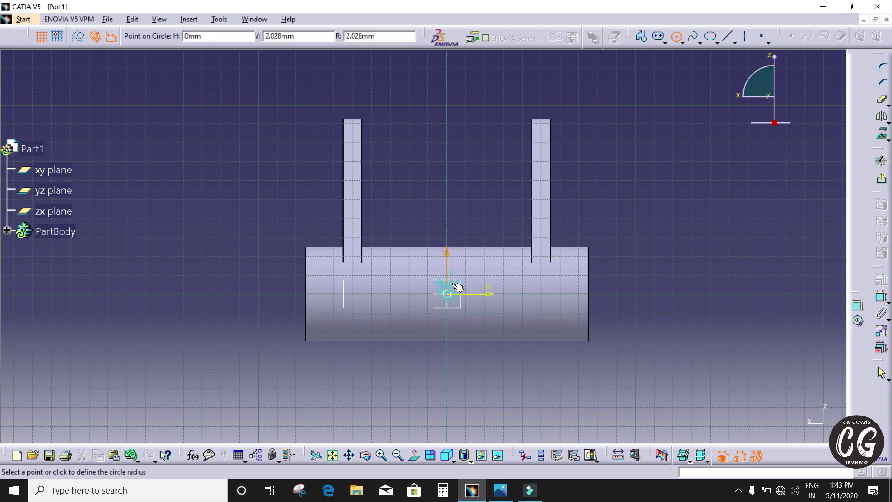
pyautogui.click(459, 273)
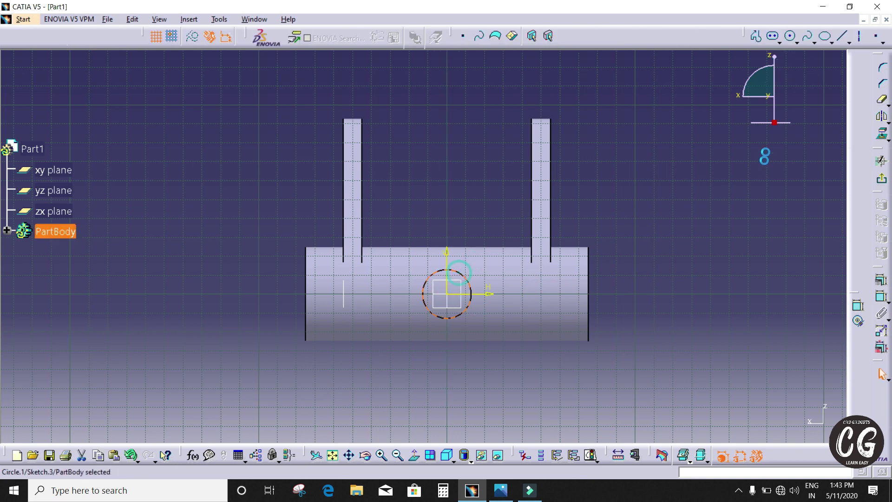
# Dimension the outer circle to a 20 mm diameter
pyautogui.click(790, 37)
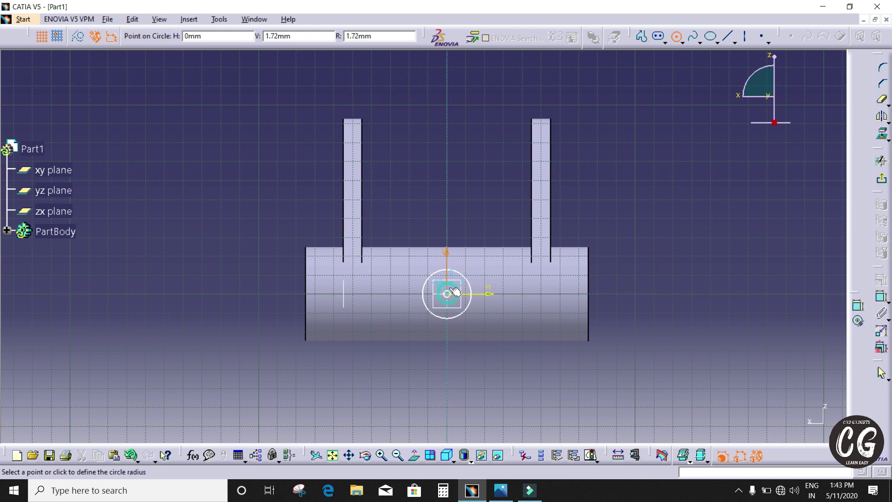
pyautogui.press('Escape')
pyautogui.click(471, 293)
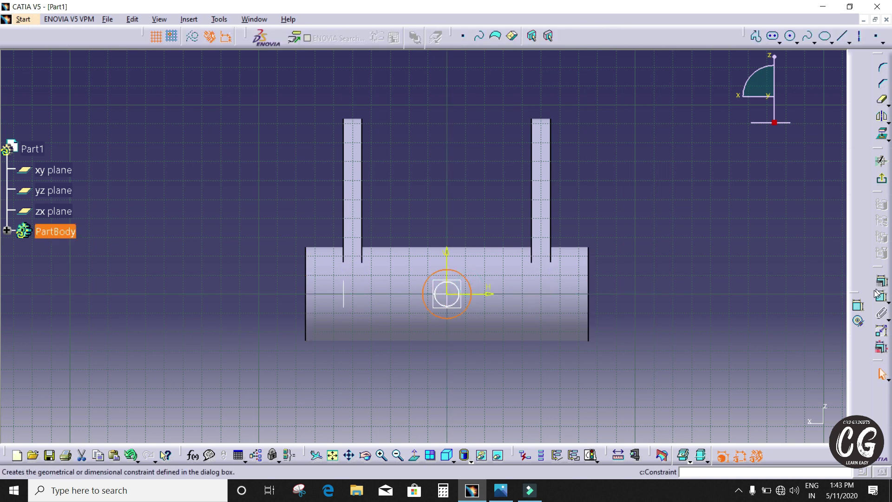
pyautogui.click(859, 305)
pyautogui.doubleClick(733, 252)
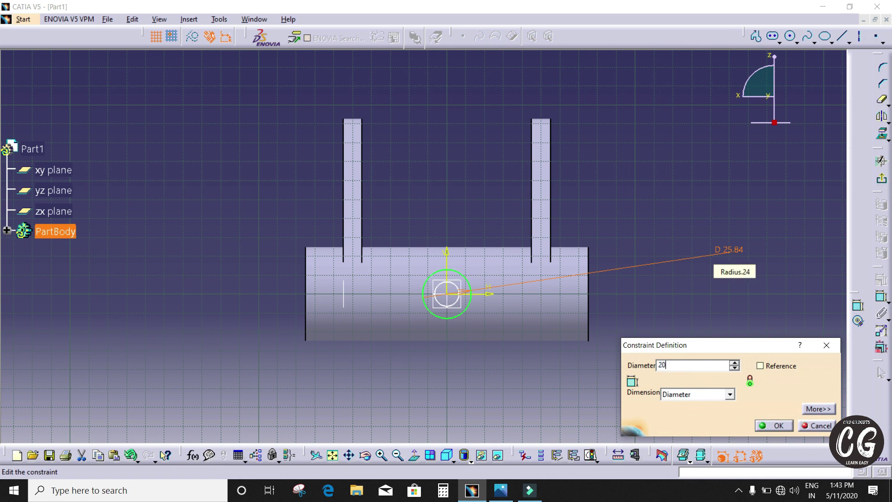
pyautogui.press('Return')
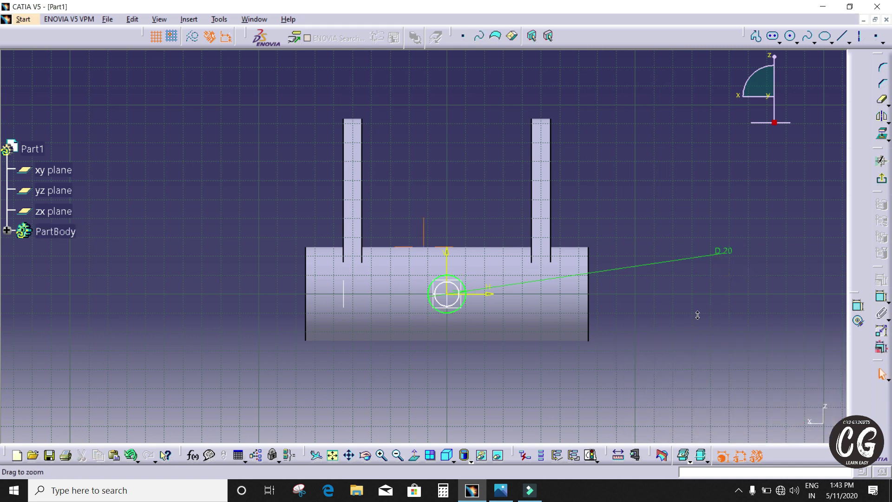
pyautogui.keyDown('ctrl'); pyautogui.moveTo(698, 315); pyautogui.dragTo(522, 383, button='middle'); pyautogui.keyUp('ctrl')
# Give the inner circle a 10 mm diameter and exit the sketch
pyautogui.click(503, 365)
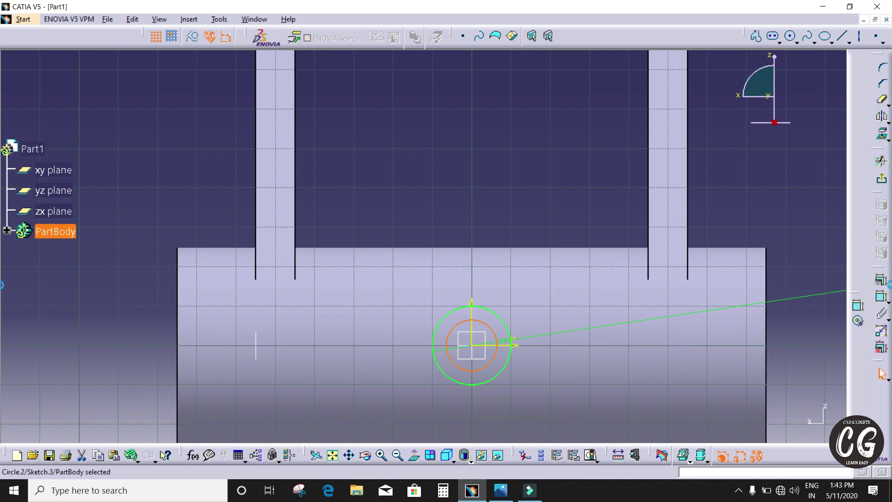
pyautogui.click(858, 306)
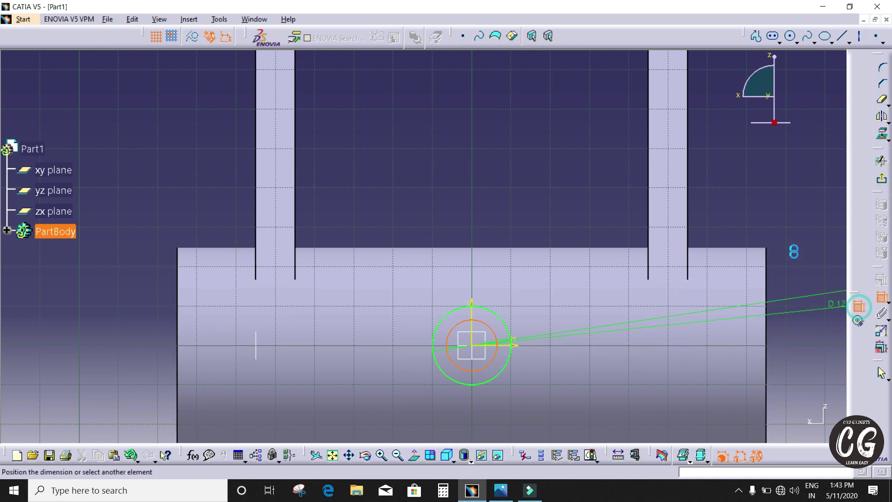
pyautogui.click(793, 232)
pyautogui.doubleClick(794, 232)
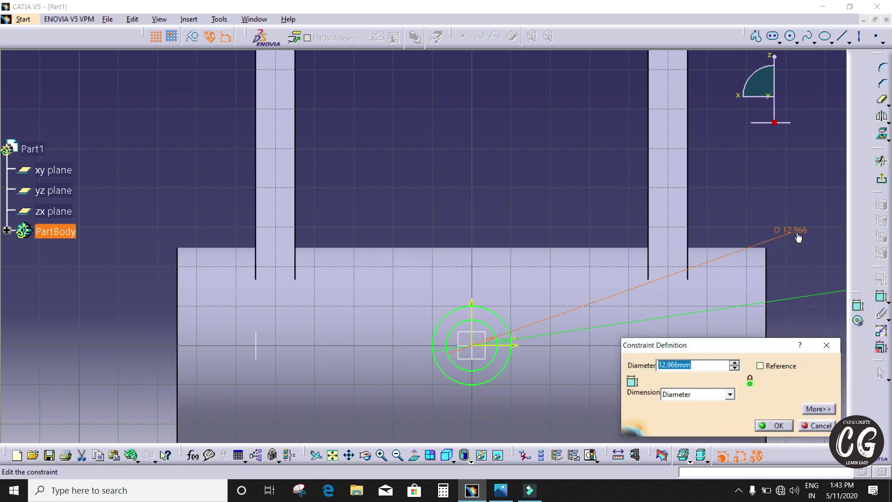
pyautogui.write('10')
pyautogui.press('Return')
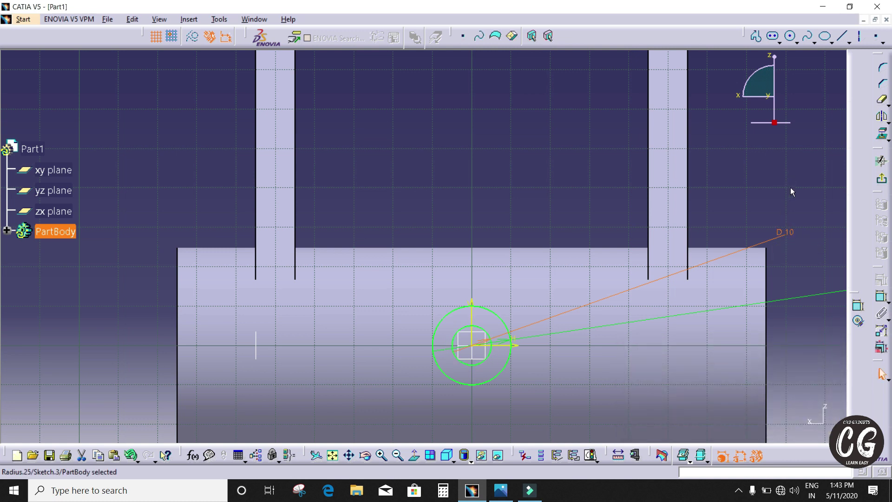
pyautogui.moveTo(790, 187); pyautogui.dragTo(774, 225, button='middle')
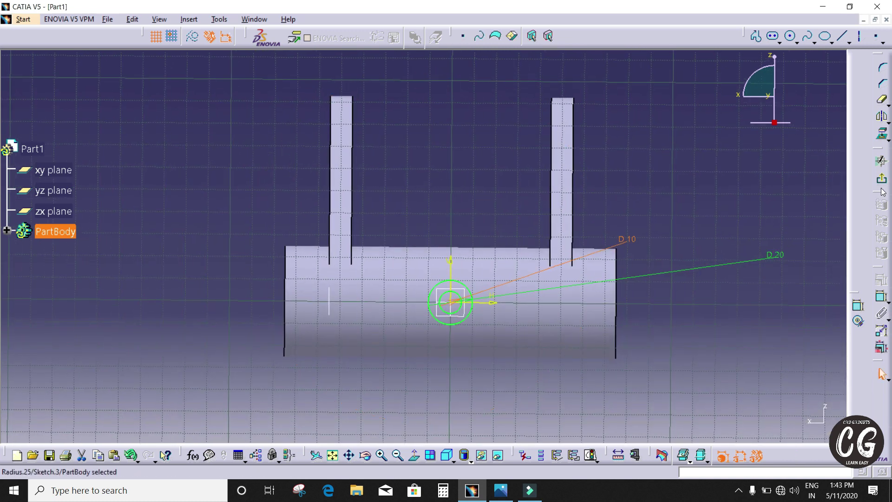
pyautogui.click(882, 375)
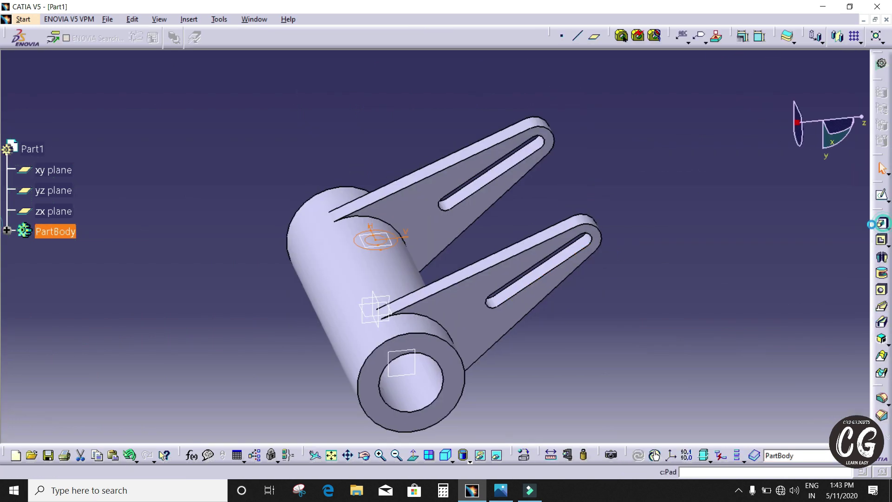
# Pad the boss sketch Up to surface, limited by the cylinder face Mirror.1\Face.1
pyautogui.click(883, 222)
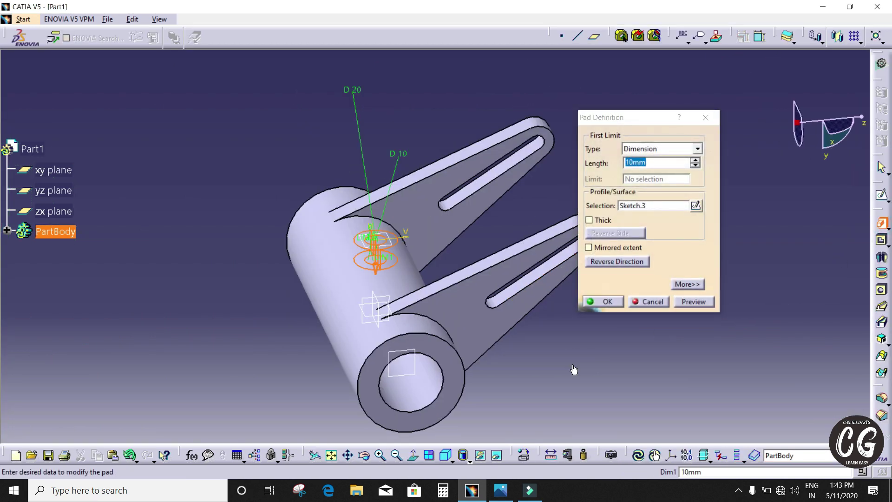
pyautogui.moveTo(583, 353)
pyautogui.mouseDown(button='middle')
pyautogui.moveTo(528, 329)
pyautogui.moveTo(567, 335)
pyautogui.moveTo(568, 349)
pyautogui.mouseUp(button='middle')
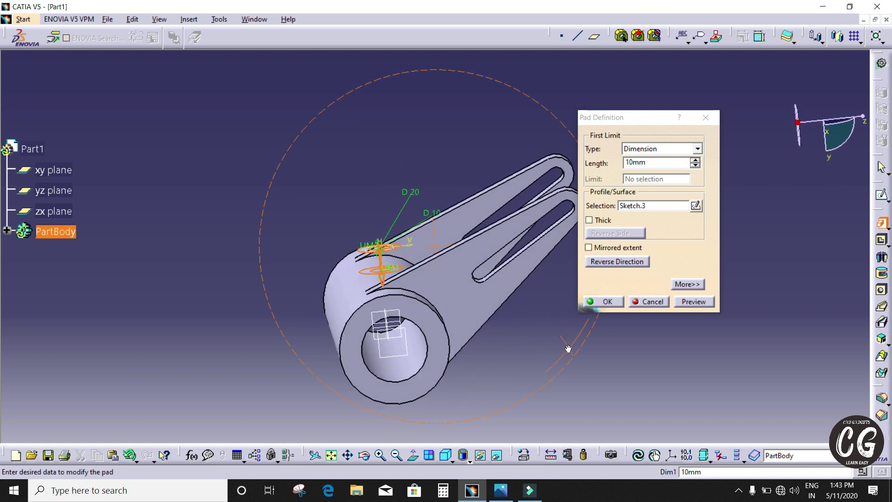
pyautogui.click(678, 149)
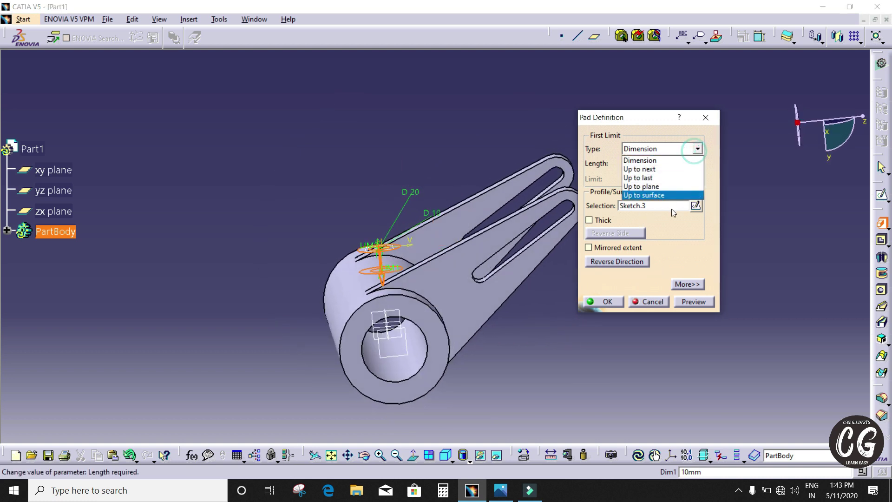
pyautogui.click(674, 195)
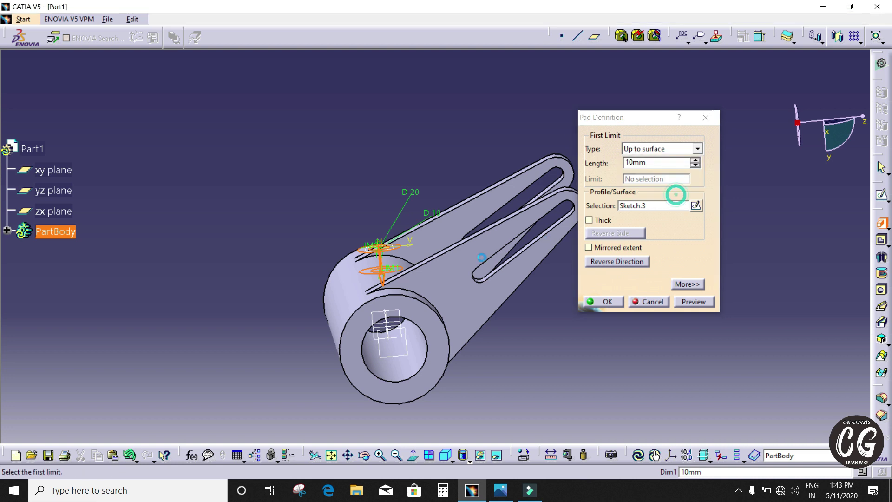
pyautogui.click(388, 269)
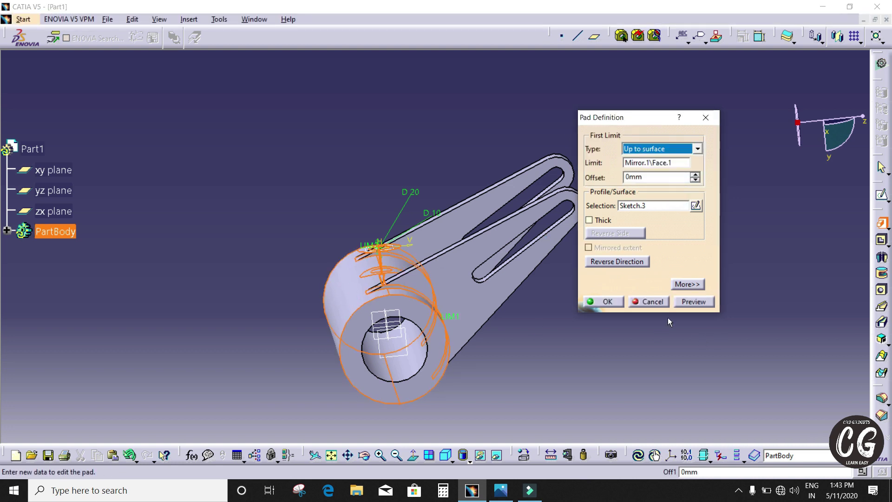
pyautogui.click(692, 303)
pyautogui.click(609, 302)
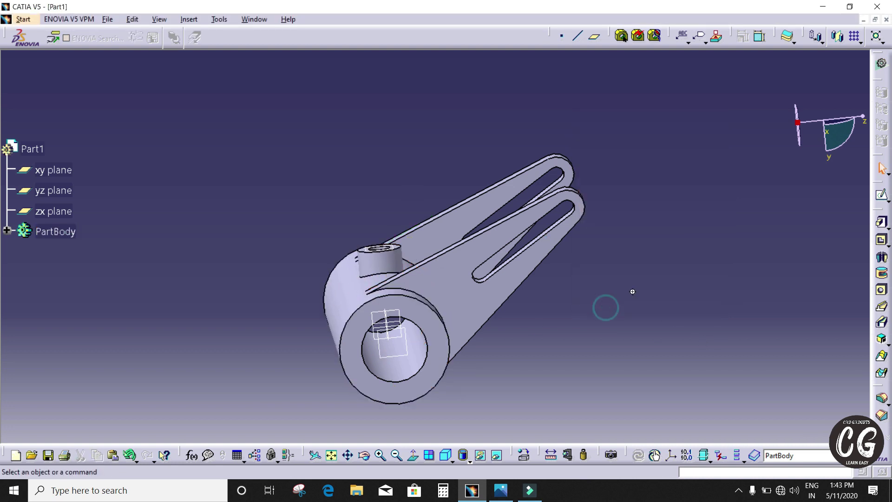
pyautogui.moveTo(632, 291); pyautogui.dragTo(563, 301, button='middle')
pyautogui.moveTo(716, 323); pyautogui.dragTo(572, 261, button='middle')
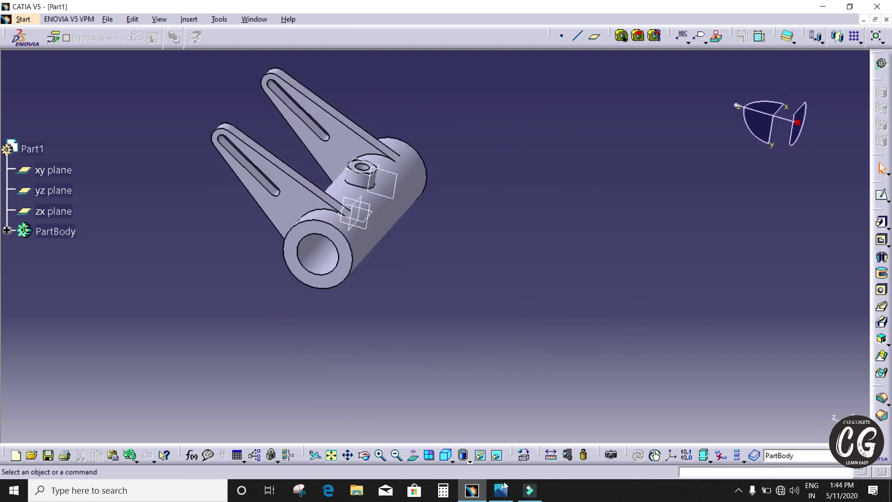
# Create a plane offset 100 mm from the xy plane, reversed to the opposite side
pyautogui.click(503, 489)
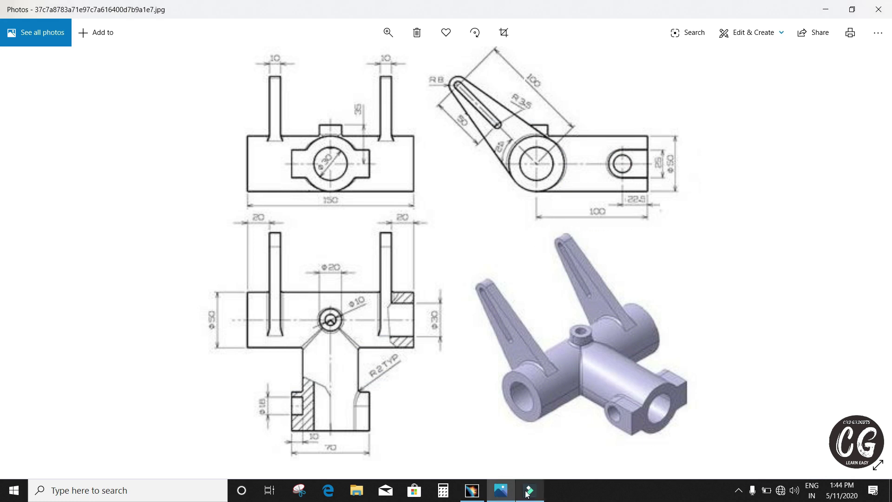
pyautogui.click(472, 490)
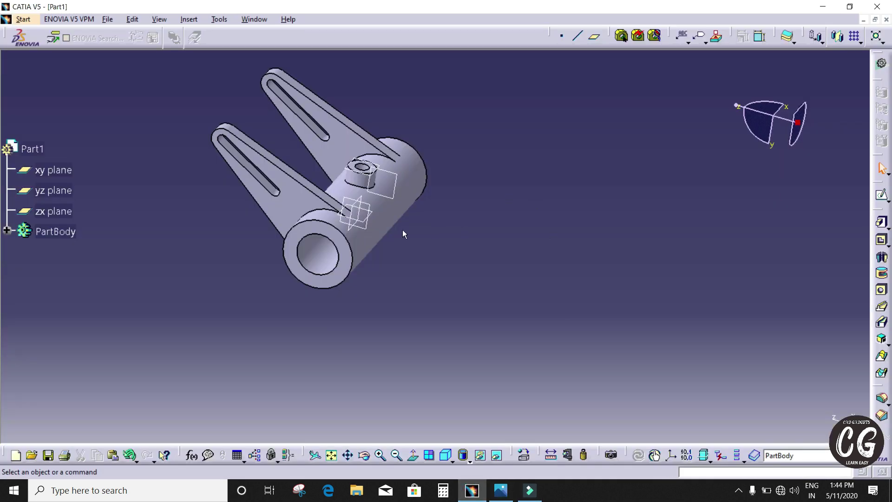
pyautogui.click(360, 204)
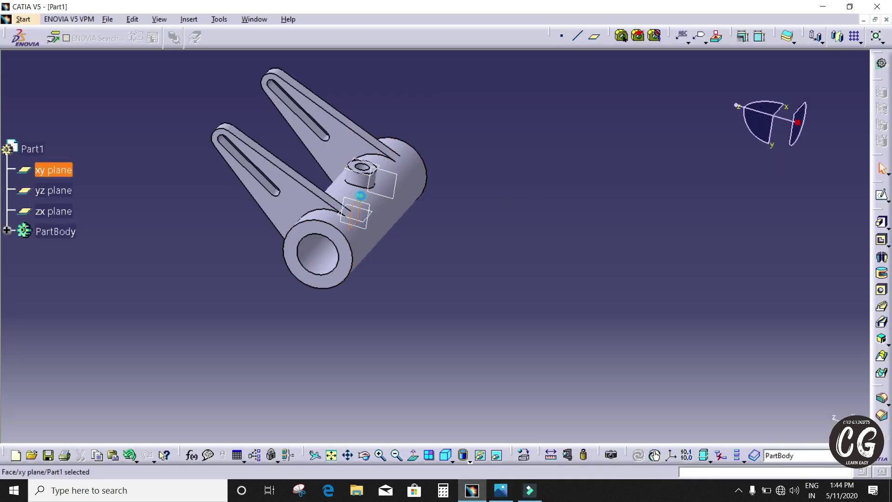
pyautogui.click(595, 37)
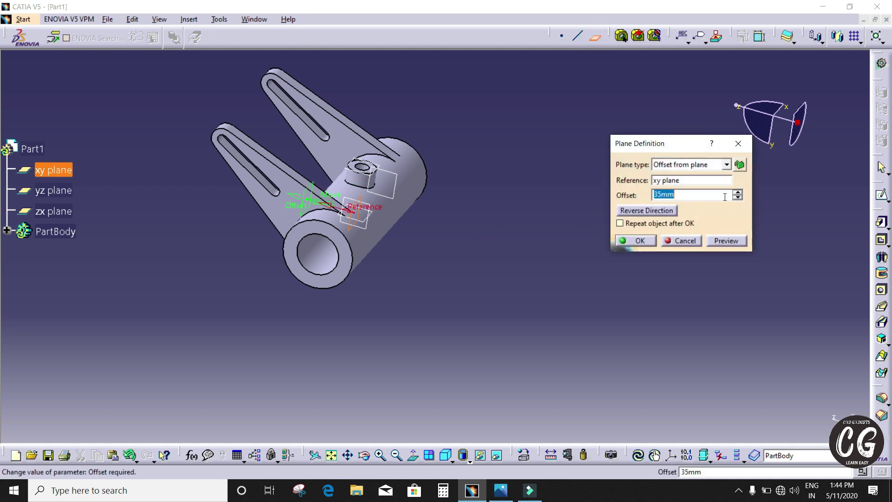
pyautogui.write('100')
pyautogui.click(691, 303)
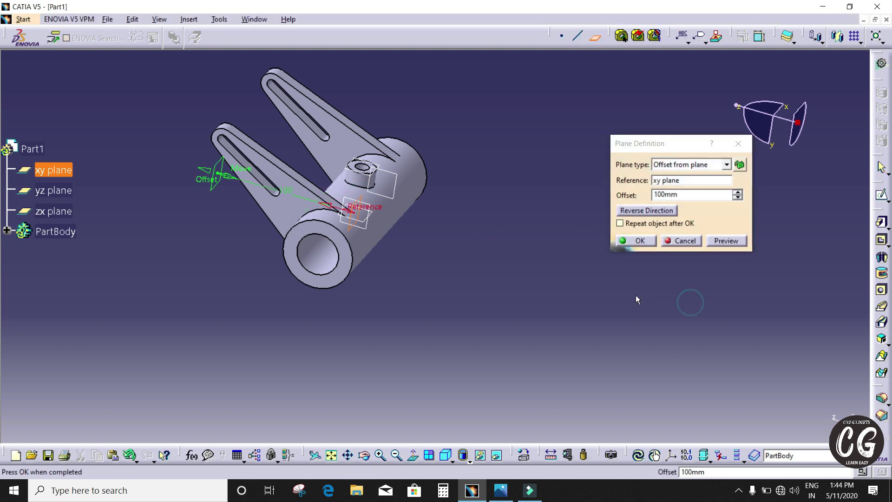
pyautogui.click(659, 211)
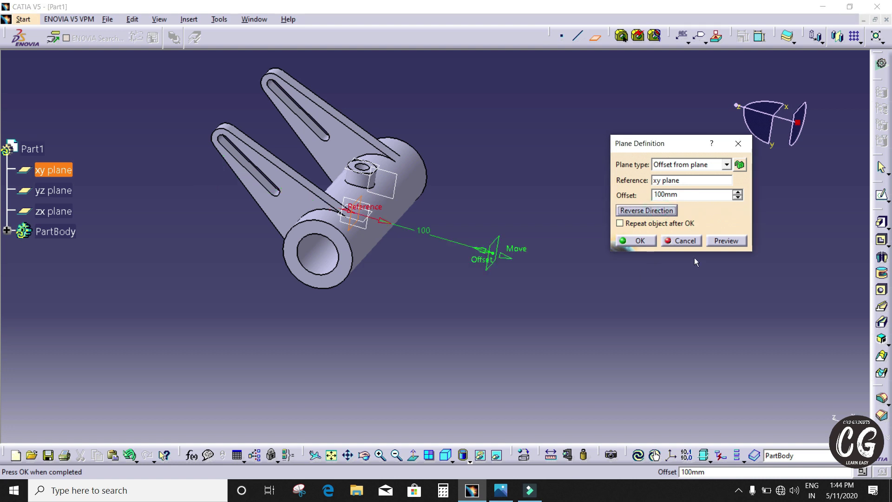
pyautogui.click(720, 240)
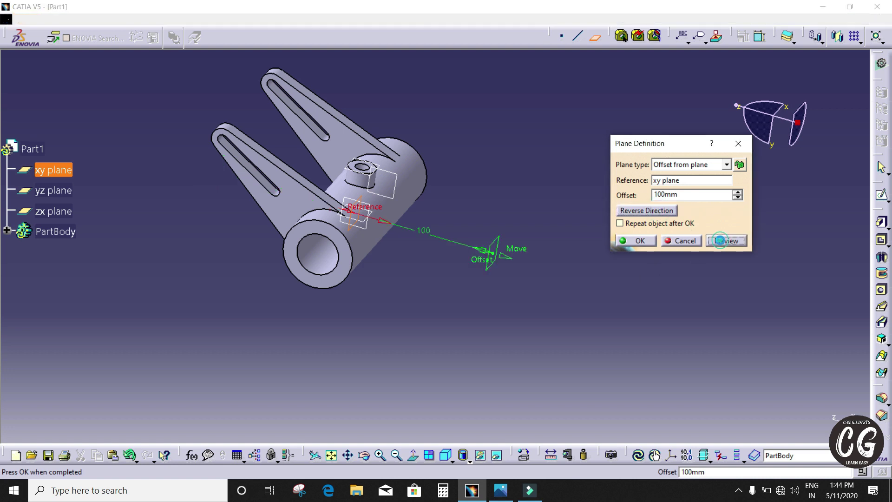
pyautogui.click(628, 241)
pyautogui.click(491, 241)
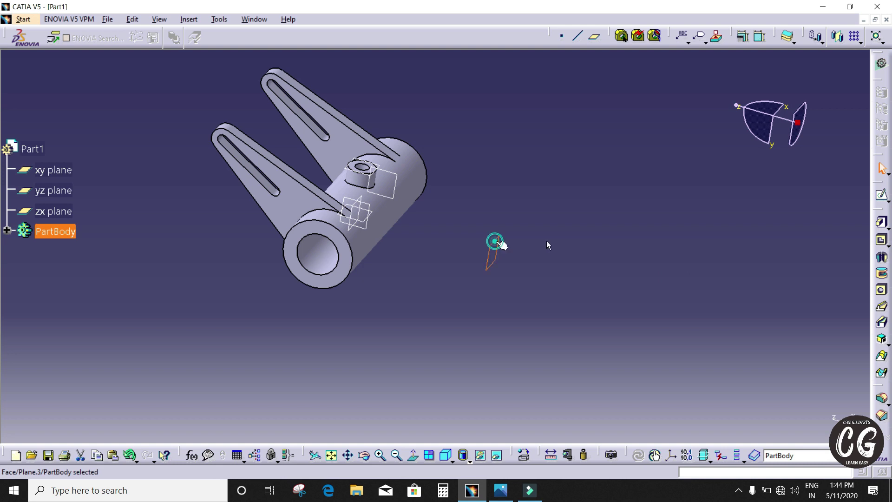
# Start a sketch on the 100 mm plane and view it face-on
pyautogui.click(882, 195)
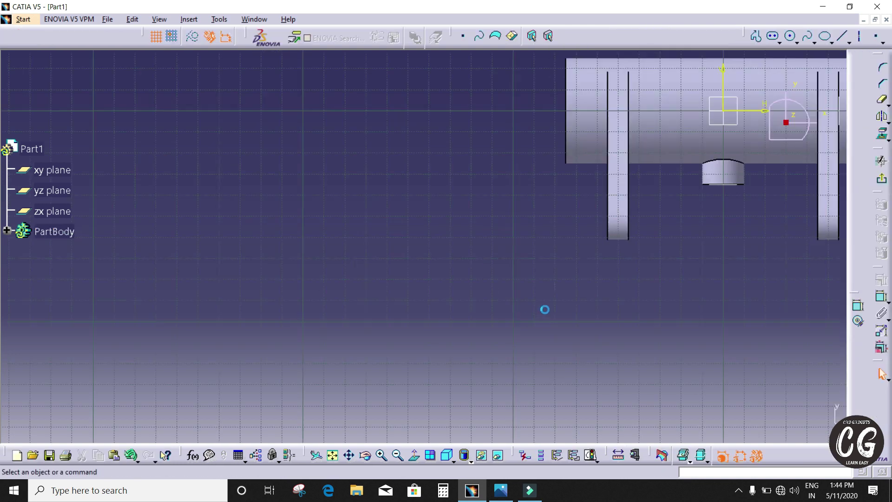
pyautogui.moveTo(708, 315); pyautogui.dragTo(605, 346, button='middle')
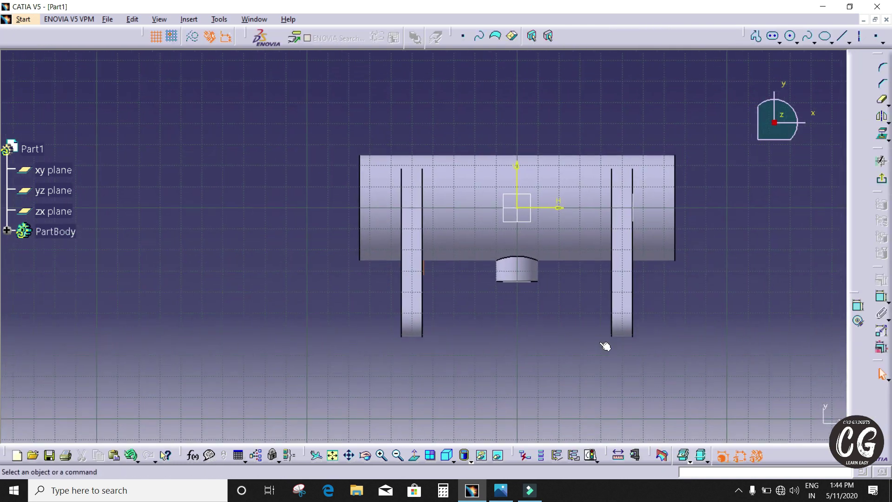
pyautogui.click(450, 458)
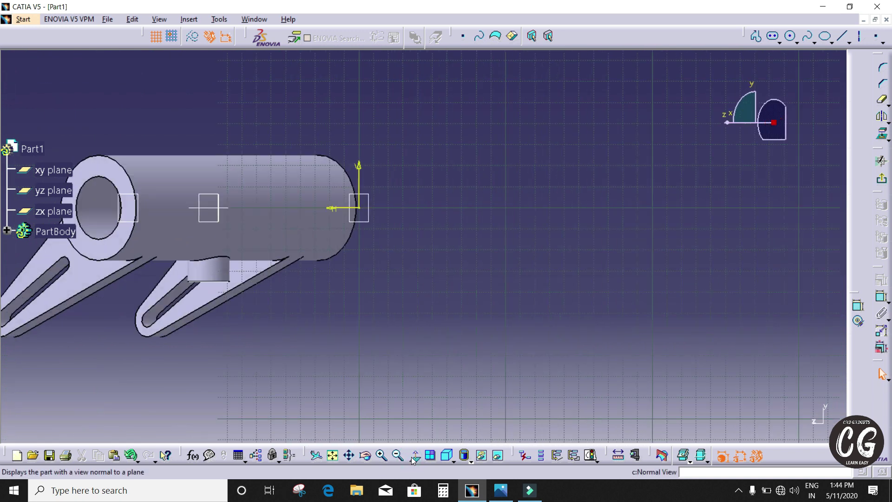
pyautogui.moveTo(506, 426)
pyautogui.mouseDown(button='middle')
pyautogui.moveTo(563, 373)
pyautogui.moveTo(679, 329)
pyautogui.moveTo(670, 339)
pyautogui.mouseUp(button='middle')
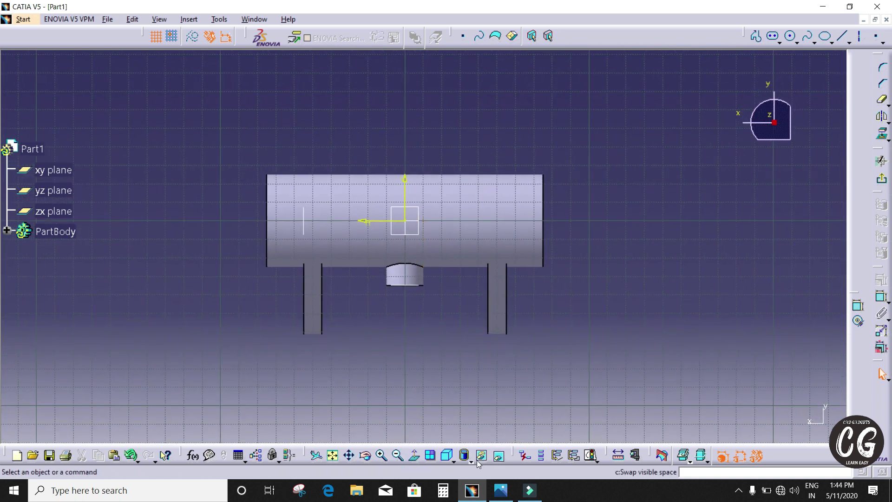
pyautogui.click(470, 493)
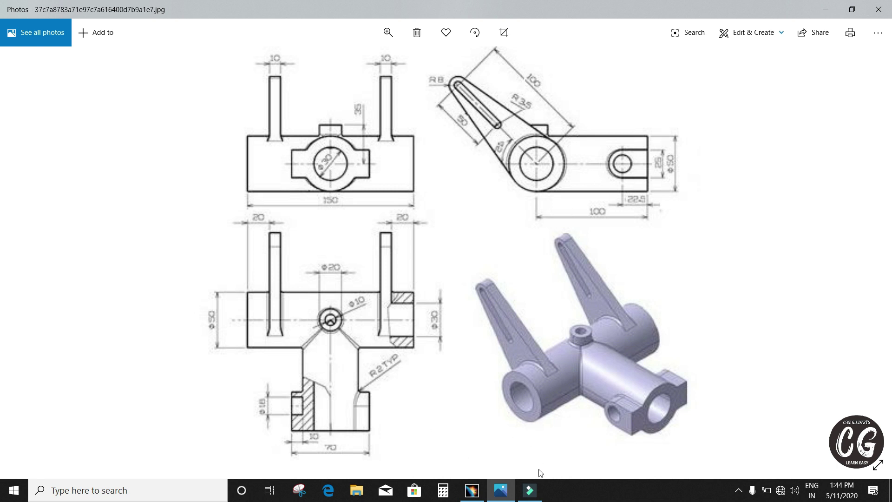
pyautogui.click(472, 491)
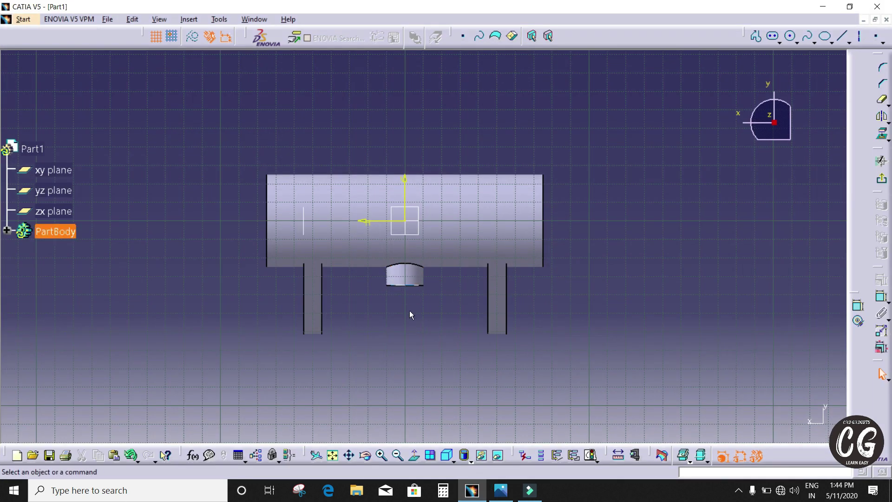
pyautogui.moveTo(409, 310); pyautogui.dragTo(410, 324, button='middle')
# Draw two concentric circles centred at the sketch origin
pyautogui.click(790, 36)
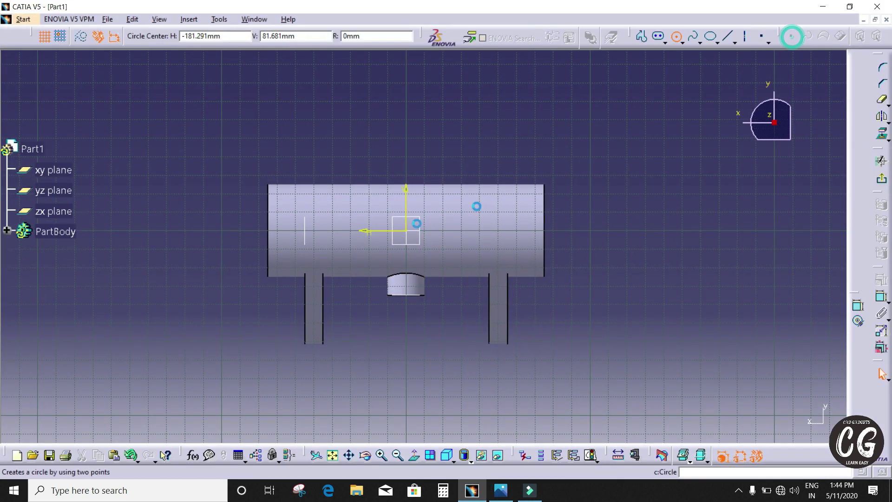
pyautogui.click(408, 230)
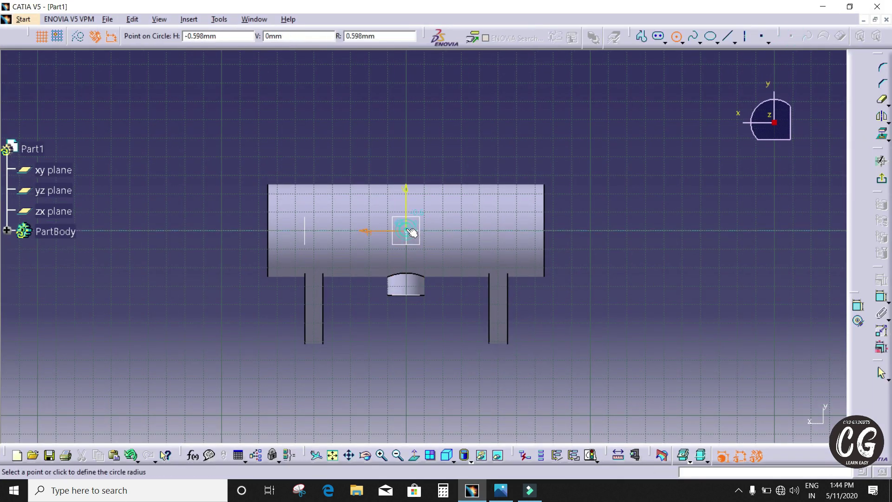
pyautogui.click(424, 203)
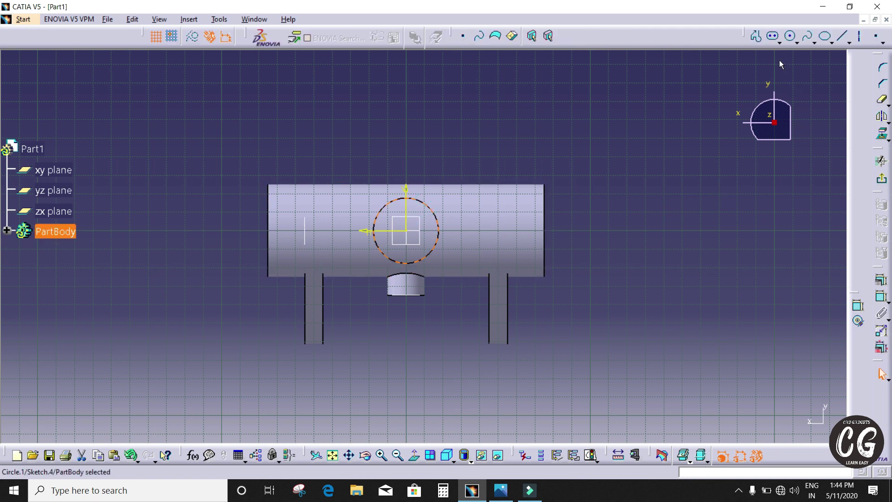
pyautogui.click(790, 36)
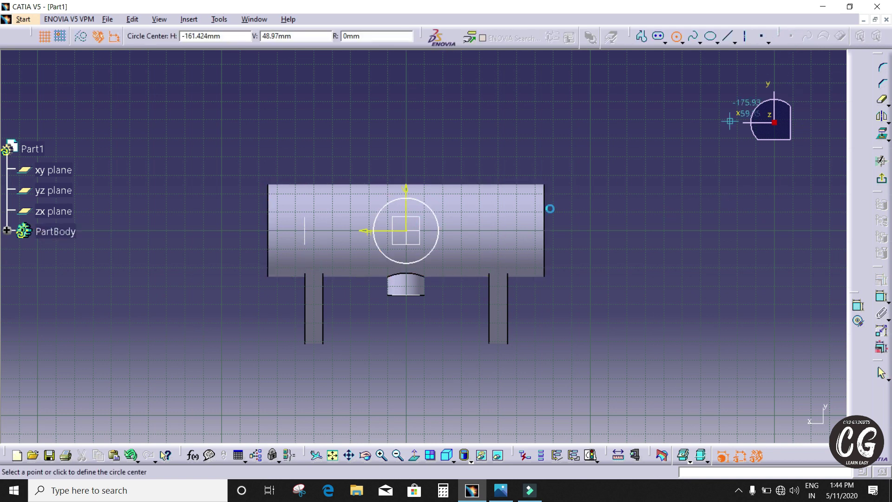
pyautogui.click(412, 232)
pyautogui.click(420, 230)
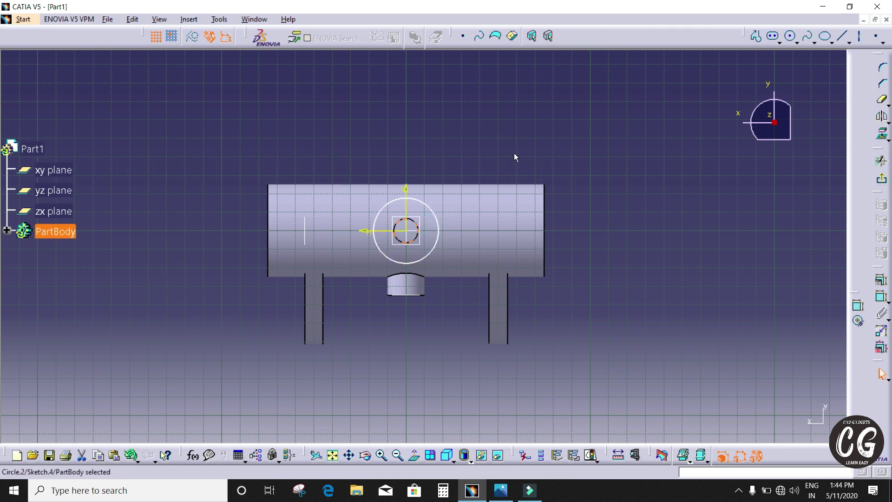
pyautogui.click(514, 154)
# Dimension the outer circle at 50 mm diameter
pyautogui.click(436, 219)
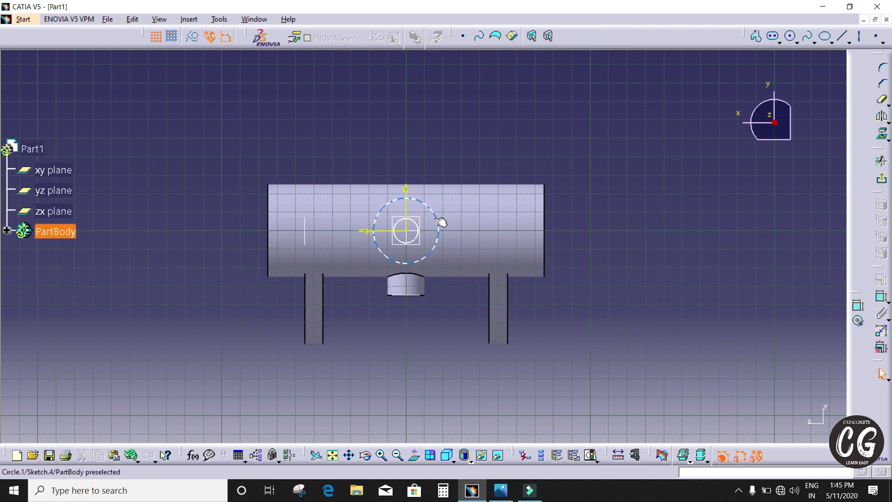
pyautogui.click(858, 306)
pyautogui.click(586, 158)
pyautogui.doubleClick(592, 157)
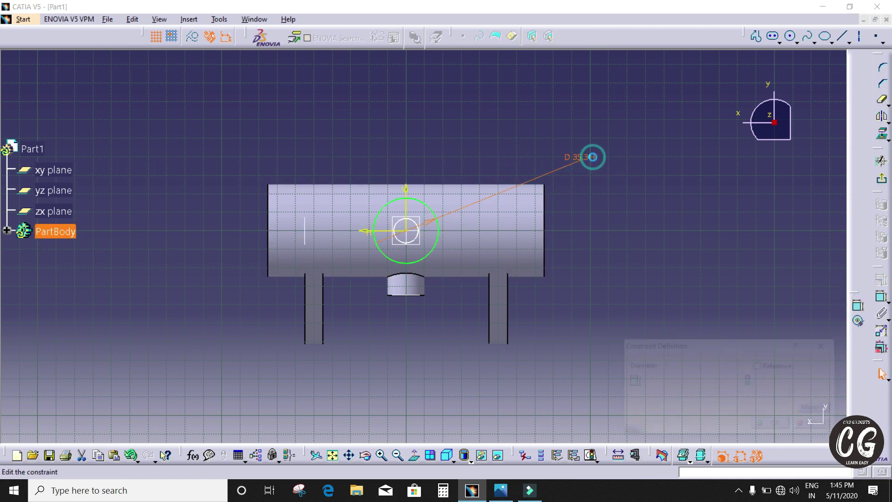
pyautogui.press('Return')
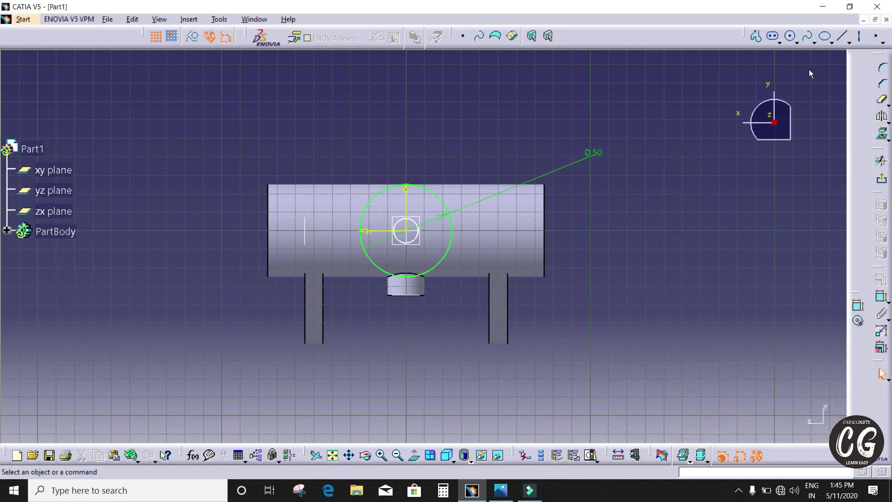
# Set the inner circle to 30 mm diameter, exit the sketch and view the reference drawing
pyautogui.click(791, 35)
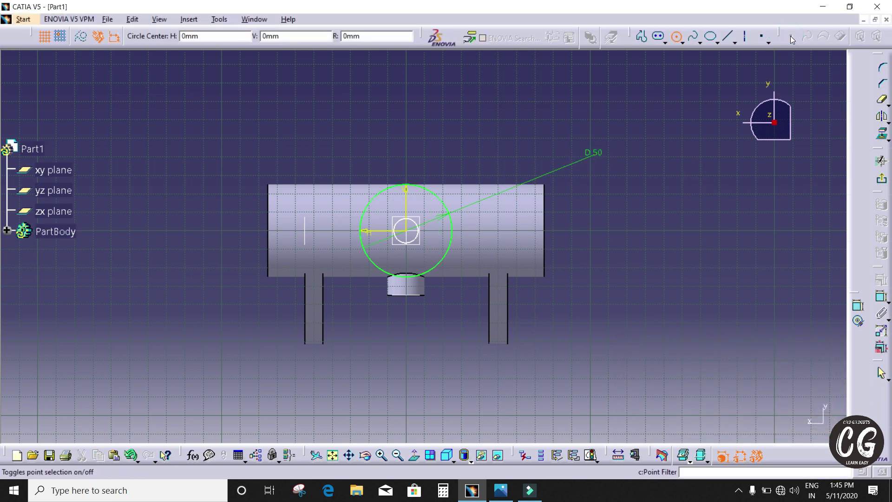
pyautogui.click(675, 35)
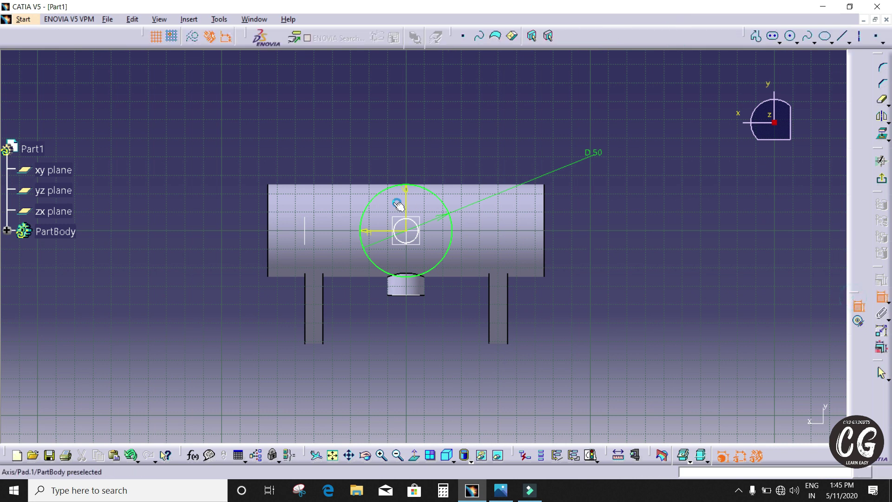
pyautogui.click(415, 222)
pyautogui.click(449, 144)
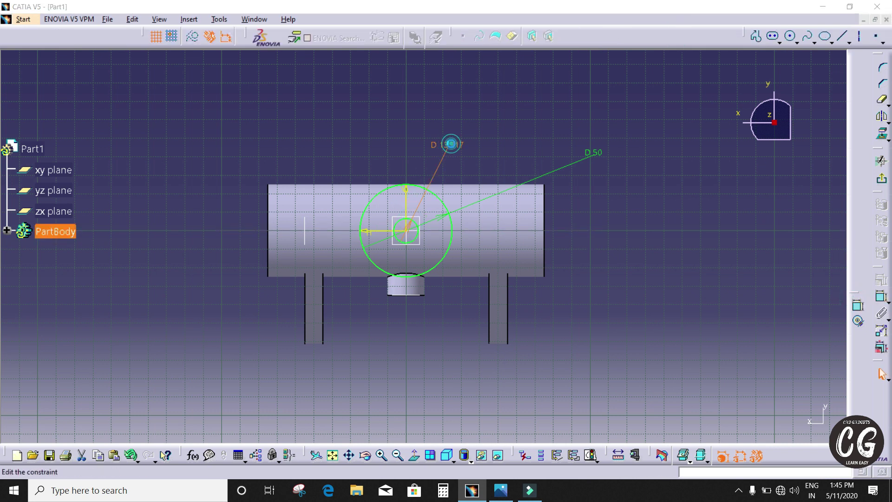
pyautogui.doubleClick(451, 144)
pyautogui.press('Return')
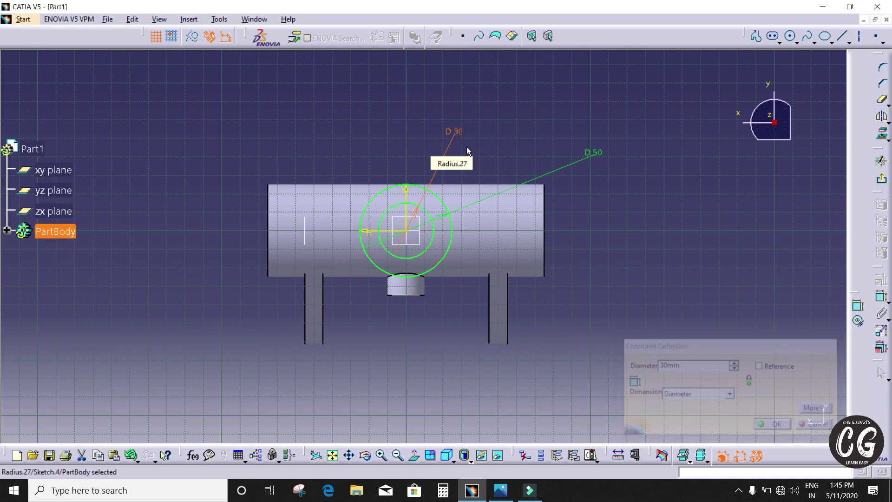
pyautogui.click(878, 181)
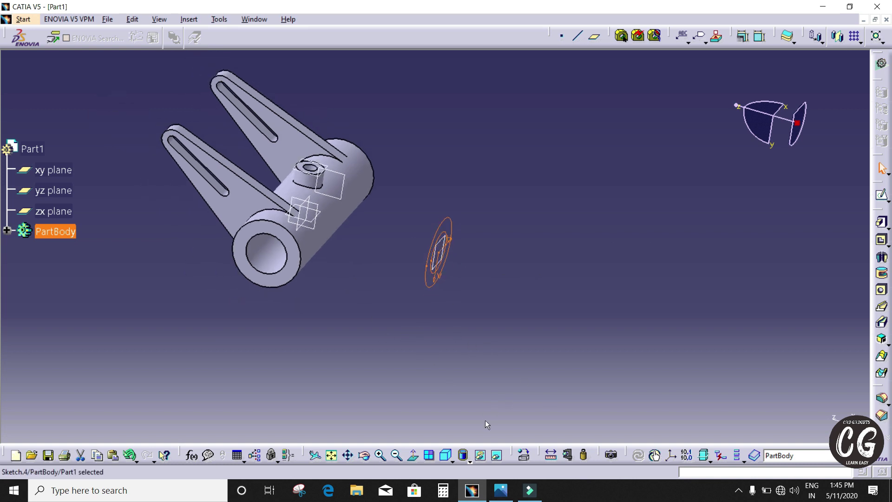
pyautogui.click(501, 490)
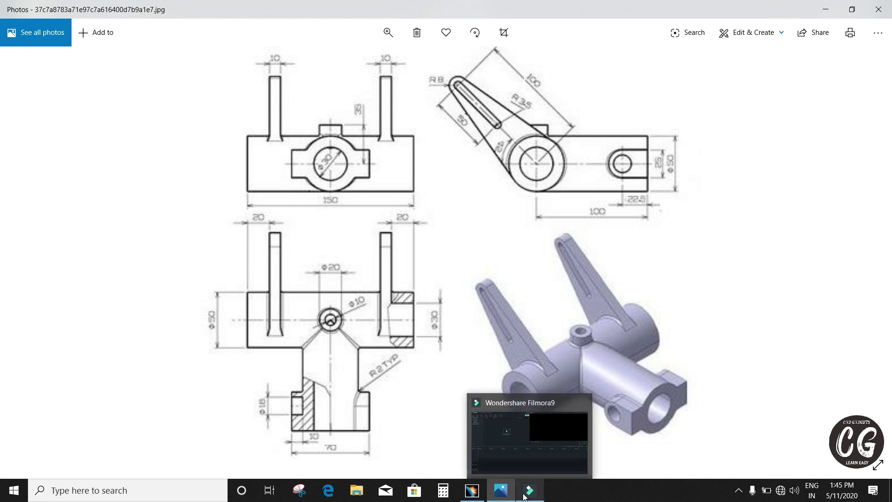
# Switch from the reference drawing in Photos back to the CATIA part model
pyautogui.click(480, 497)
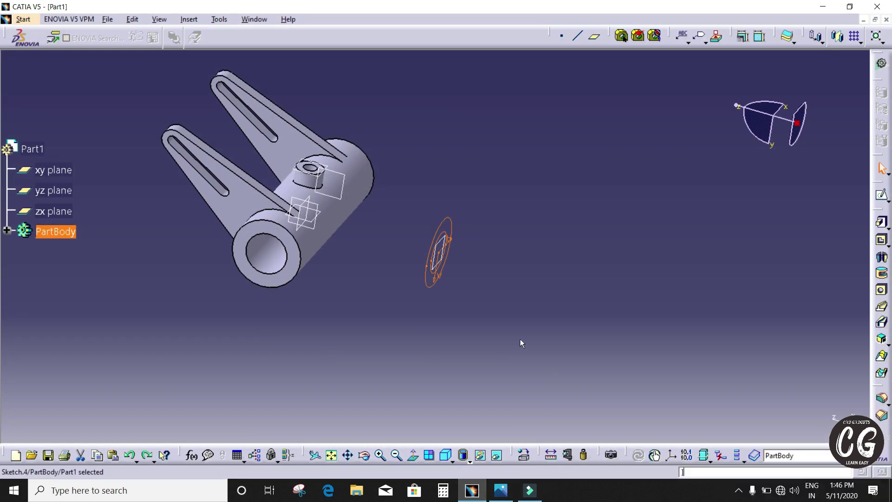
# Pad the ring sketch up to the main cylinder's surface, then bring up the reference drawing
pyautogui.click(881, 222)
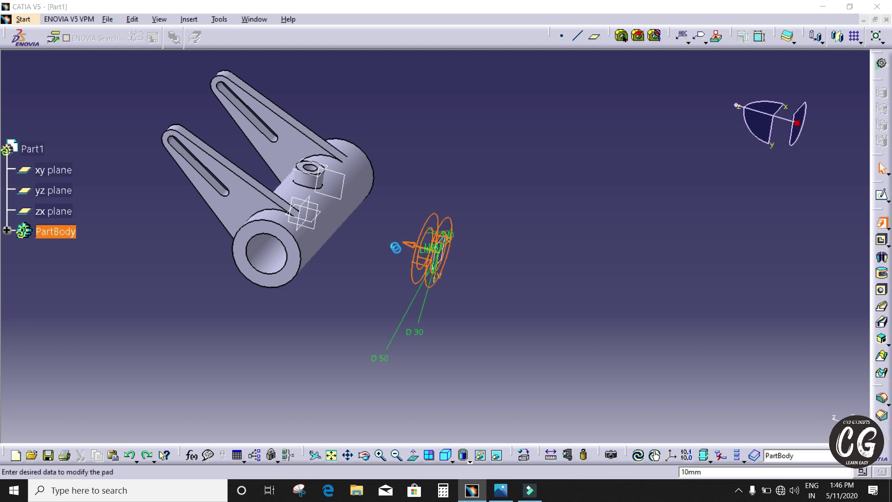
pyautogui.click(692, 150)
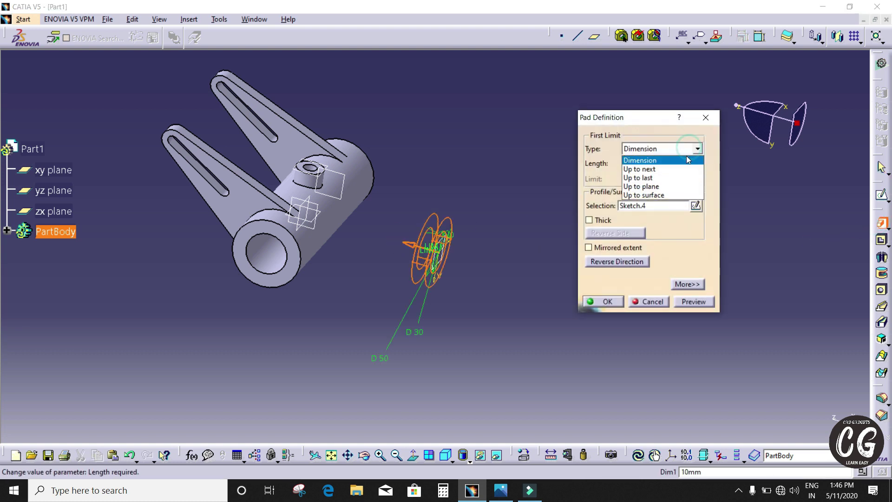
pyautogui.click(672, 194)
pyautogui.click(369, 199)
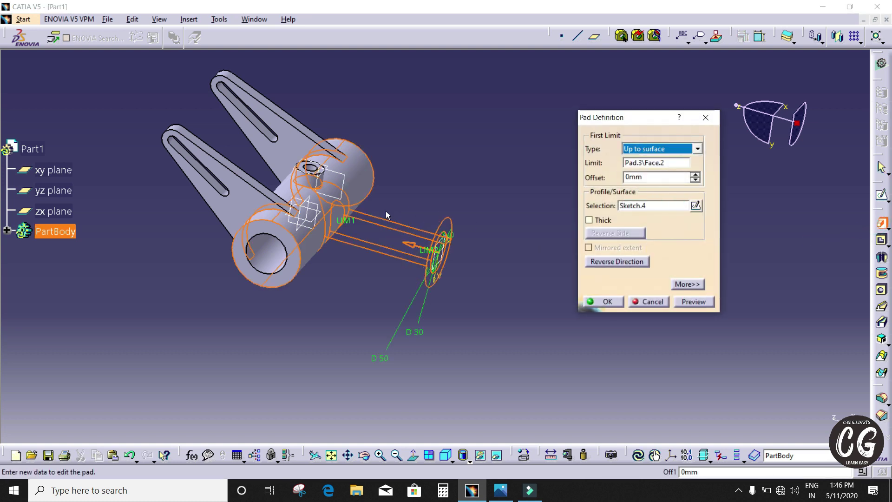
pyautogui.click(707, 307)
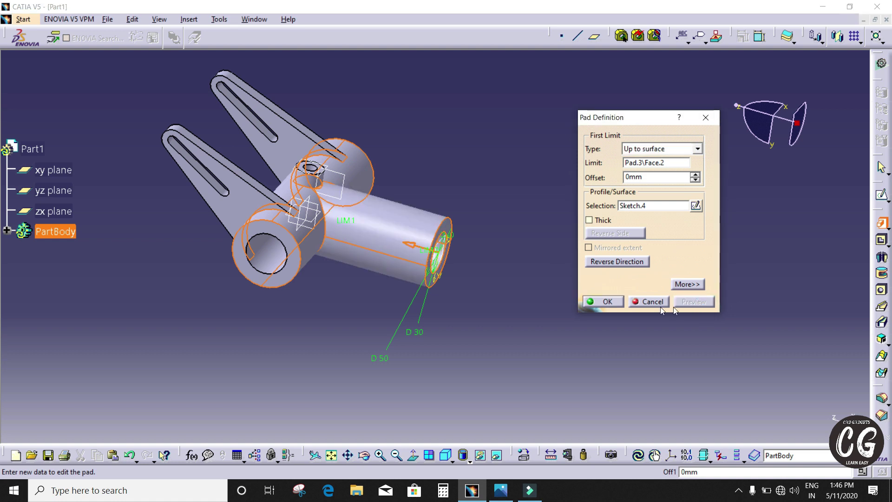
pyautogui.click(605, 301)
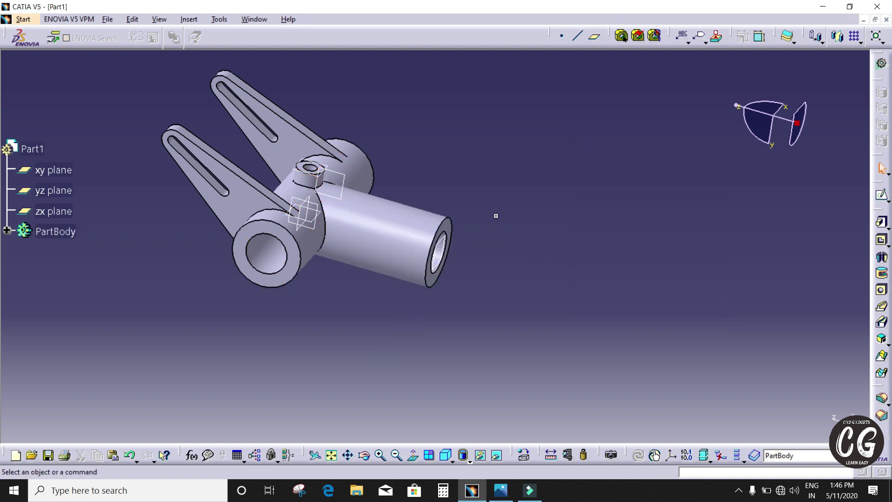
pyautogui.moveTo(494, 215); pyautogui.dragTo(439, 246, button='middle')
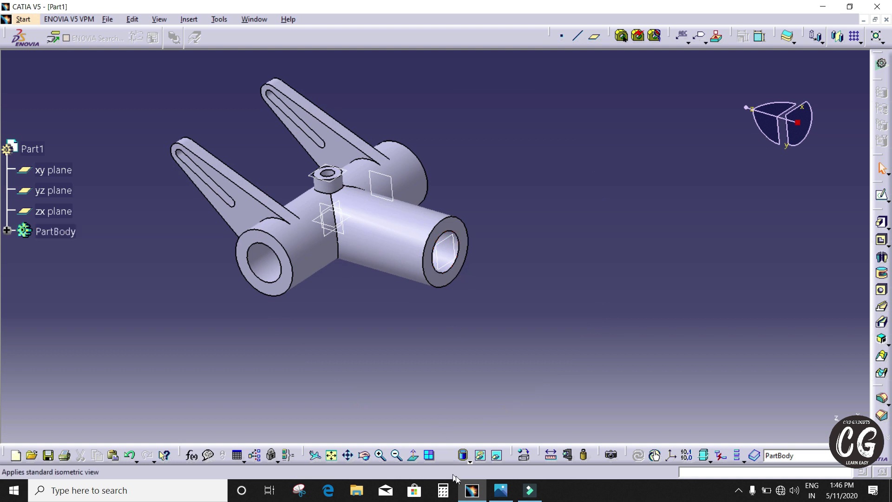
pyautogui.click(502, 492)
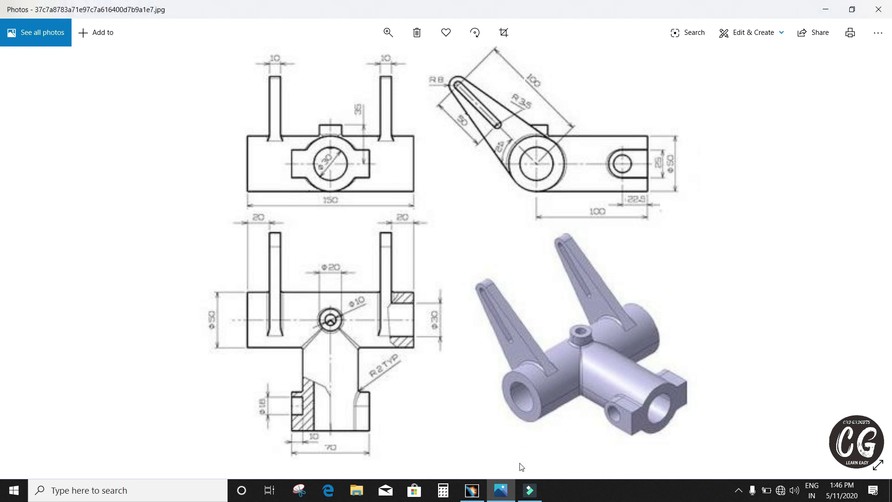
# Start a new sketch on the yz plane over the side tube's lower end
pyautogui.click(501, 492)
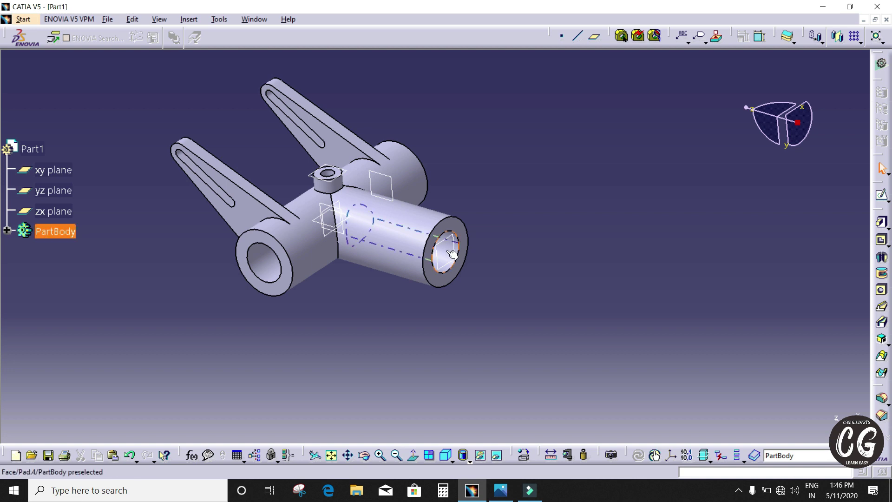
pyautogui.click(326, 205)
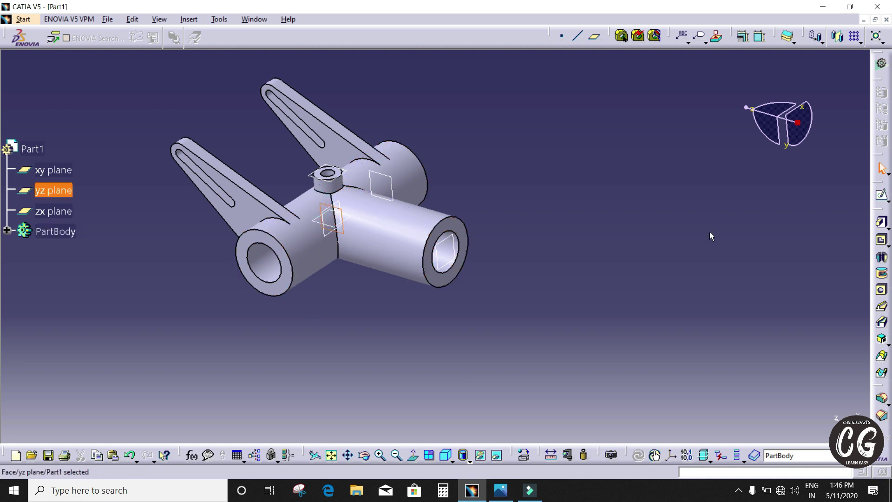
pyautogui.click(883, 197)
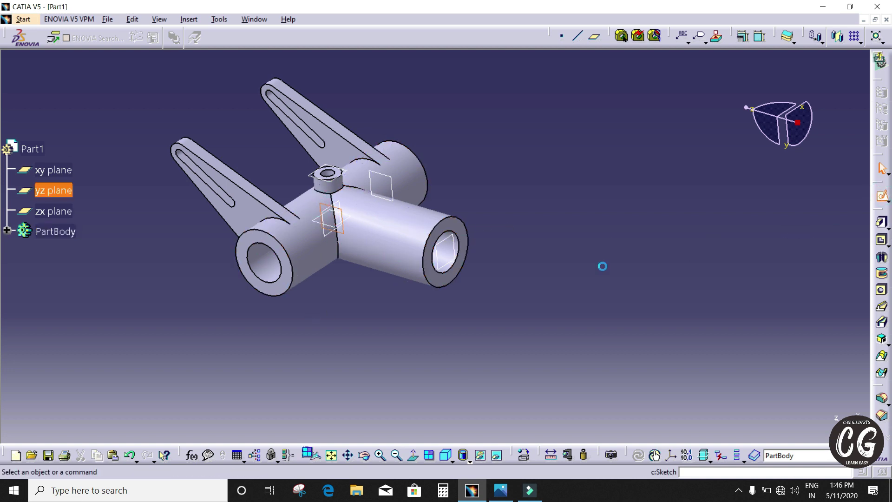
pyautogui.moveTo(569, 256); pyautogui.dragTo(572, 323, button='middle')
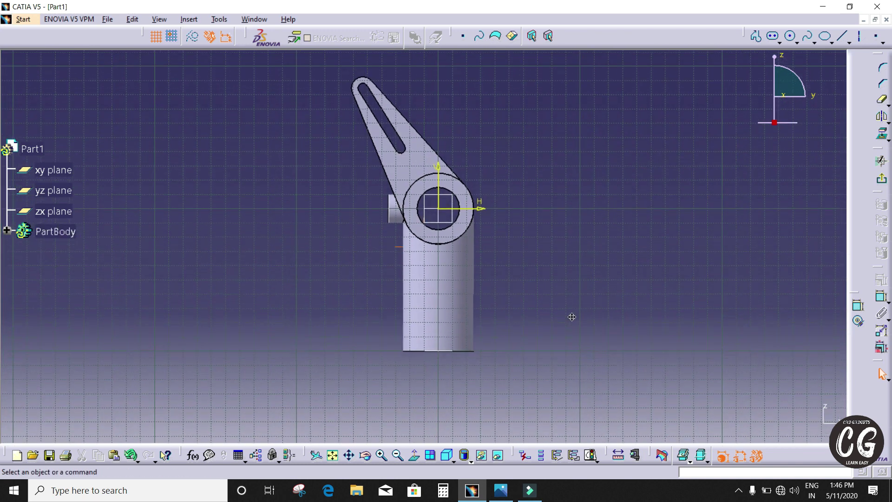
# Draw a centred rectangle and make its bottom edge coincide with the part's bottom edge
pyautogui.click(781, 42)
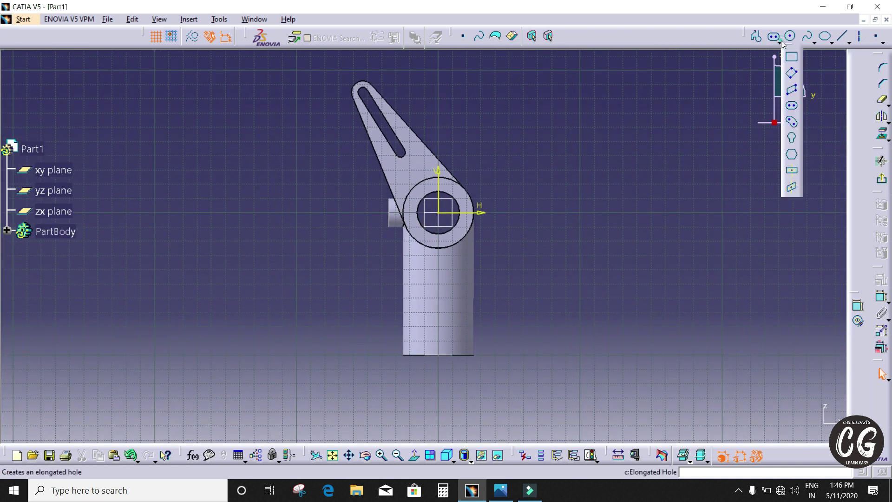
pyautogui.click(791, 170)
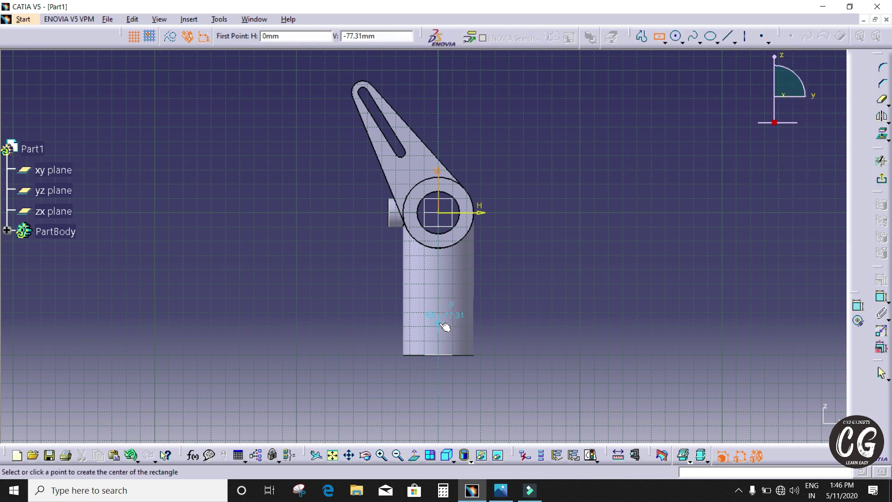
pyautogui.click(443, 319)
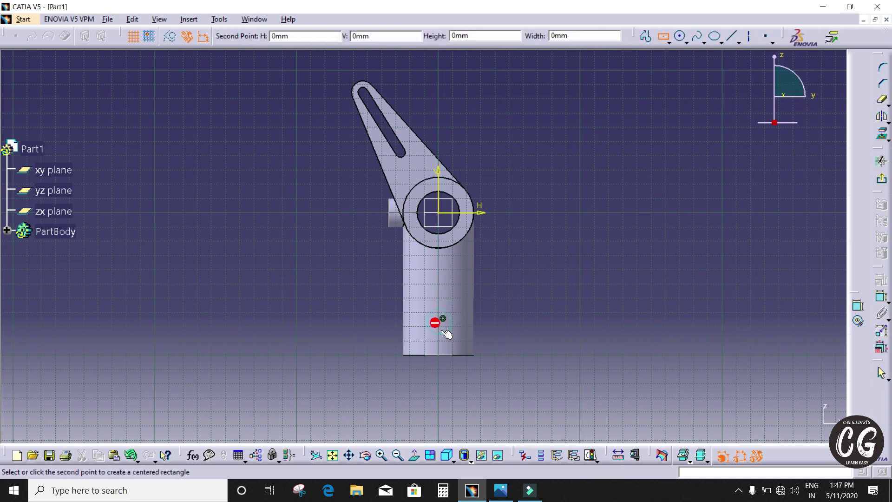
pyautogui.click(453, 353)
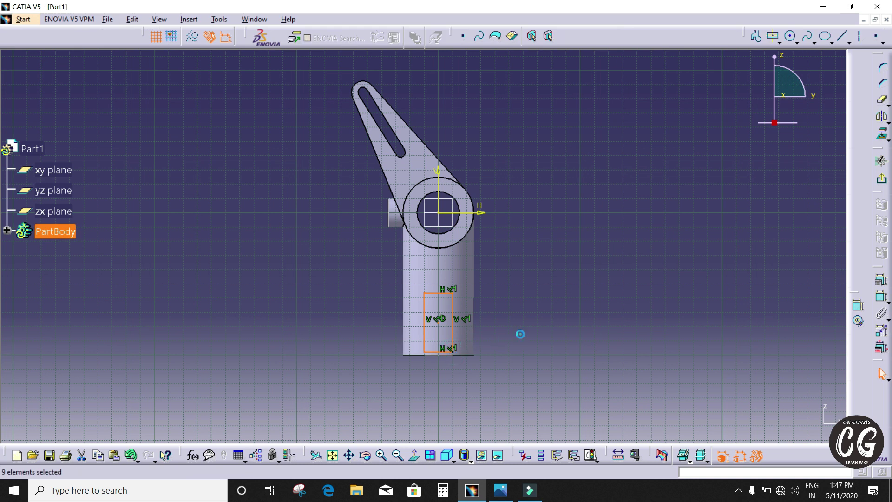
pyautogui.click(464, 355)
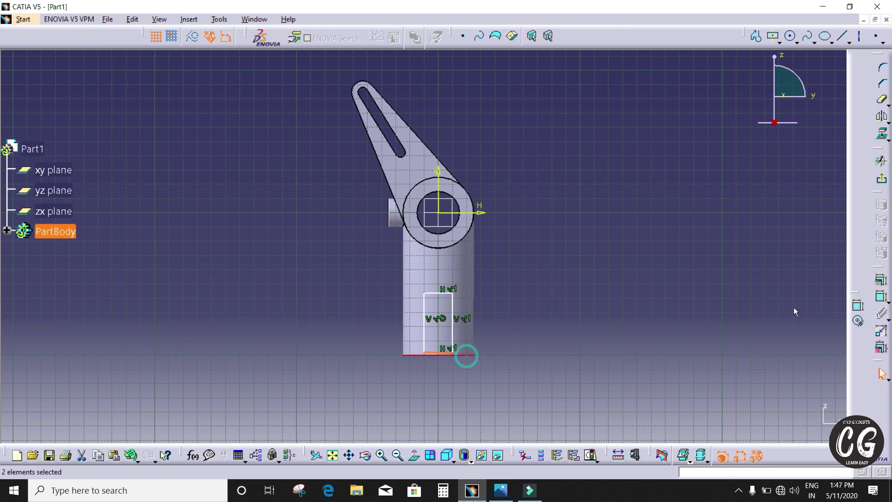
pyautogui.click(885, 296)
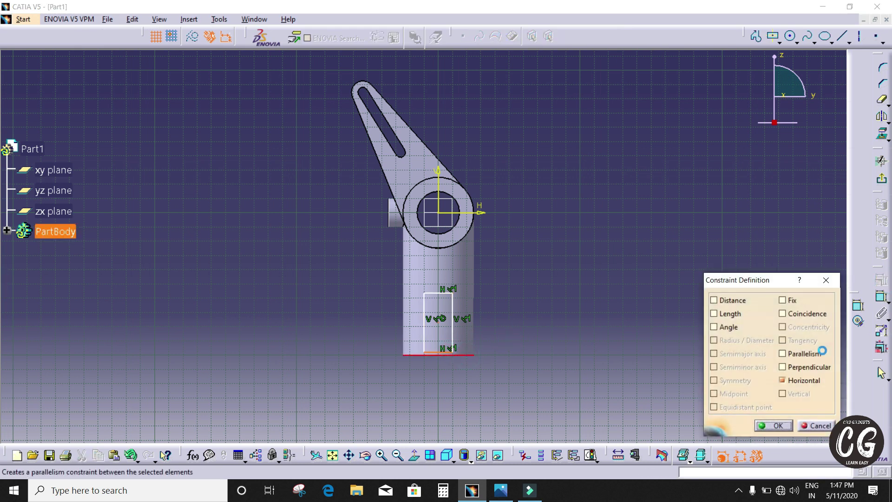
pyautogui.click(821, 312)
pyautogui.click(773, 426)
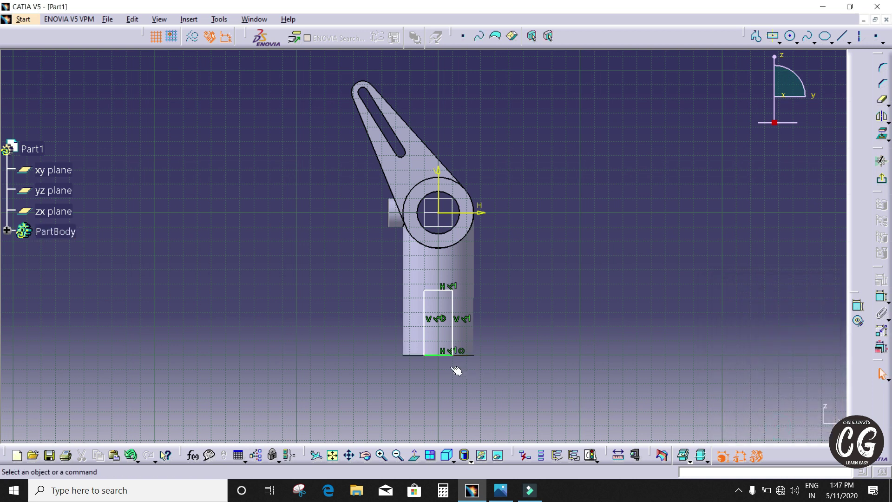
# Dimension the rectangle's bottom edge to a 25 mm width
pyautogui.click(443, 356)
pyautogui.click(858, 306)
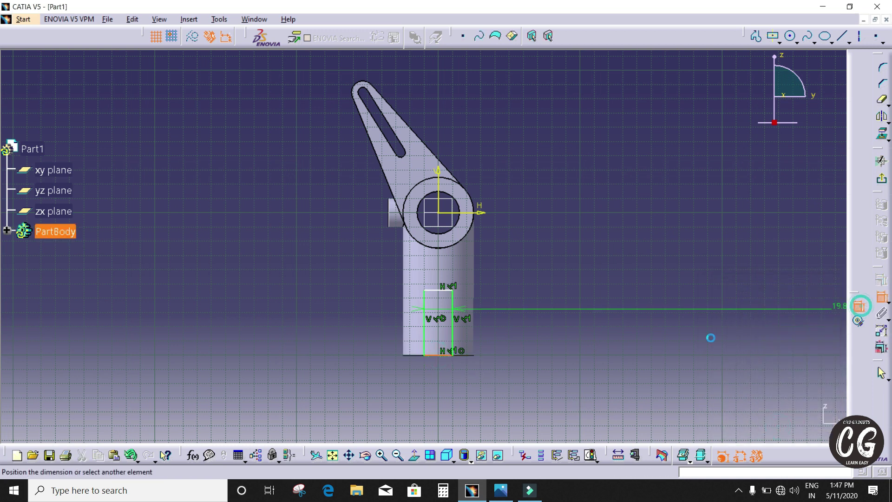
pyautogui.click(622, 375)
pyautogui.doubleClick(620, 376)
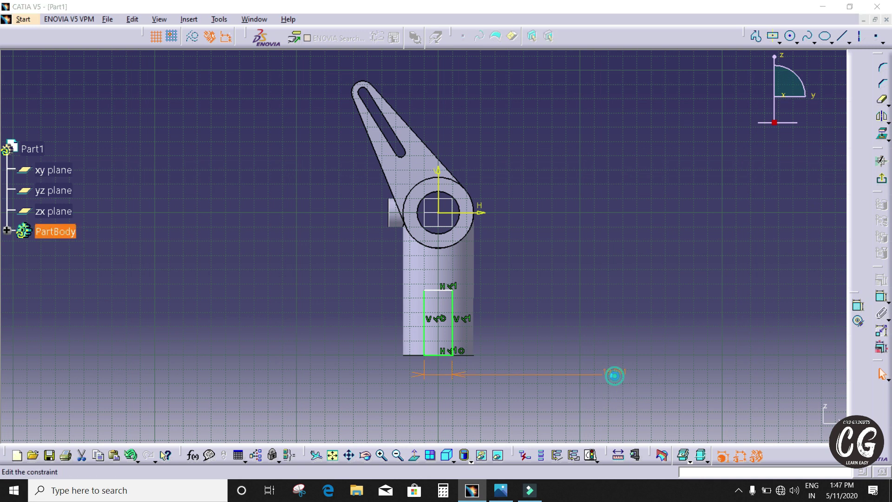
pyautogui.press('Return')
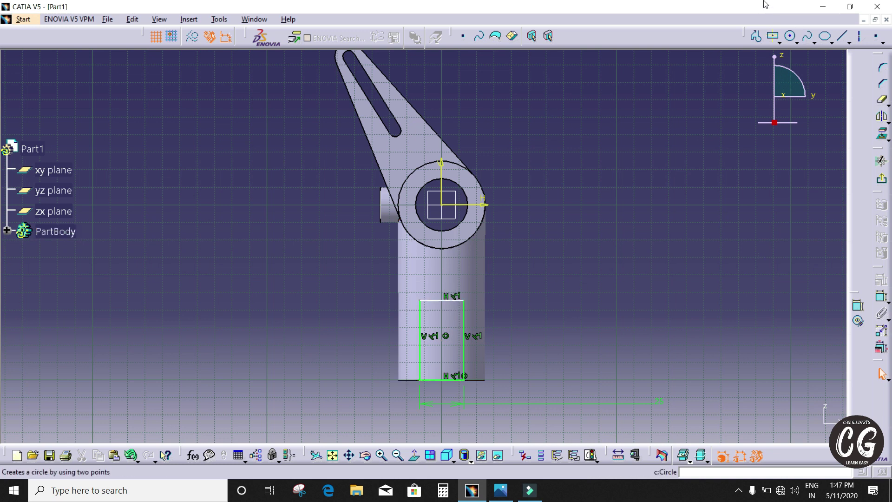
# Draw a three-point arc from the rectangle's top-left corner to its top-right corner
pyautogui.click(780, 43)
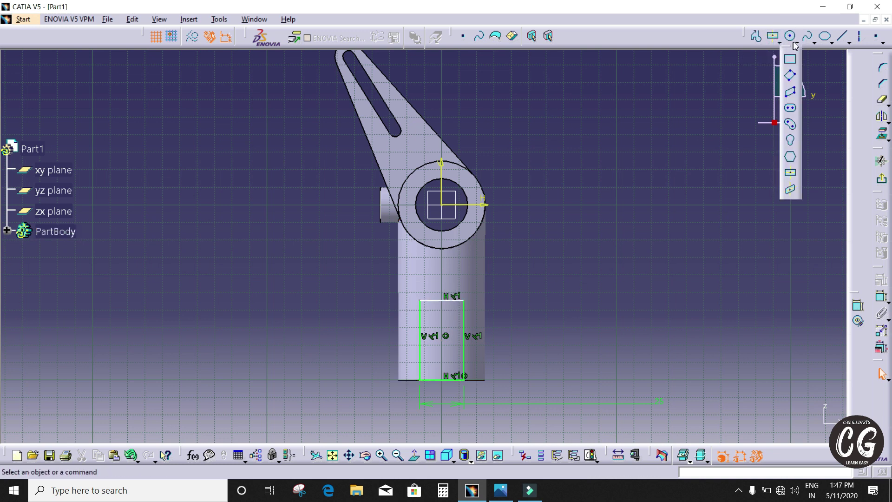
pyautogui.click(798, 42)
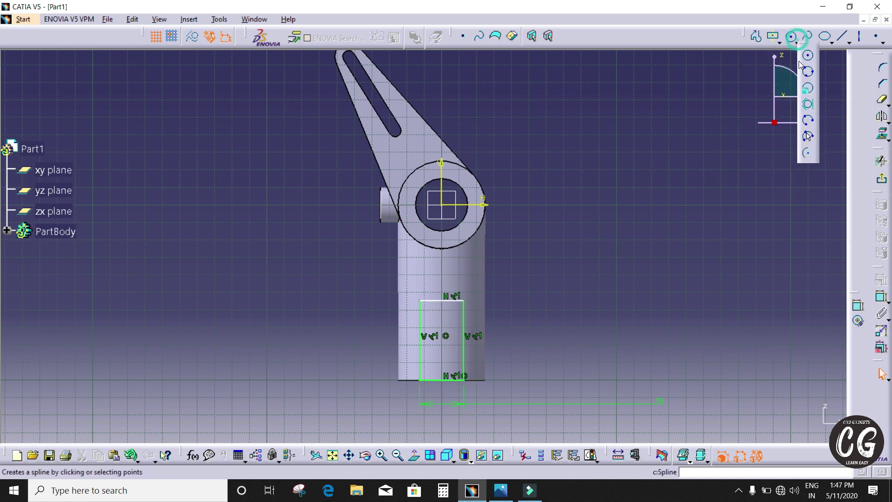
pyautogui.click(809, 121)
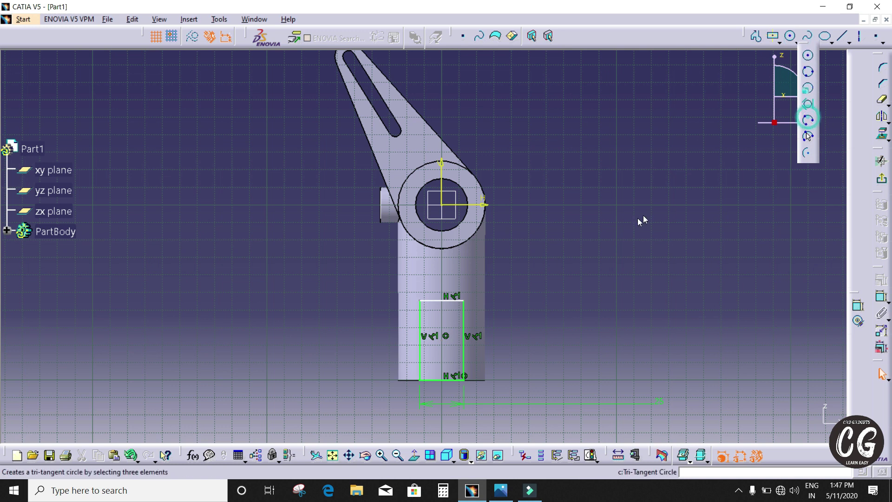
pyautogui.click(421, 301)
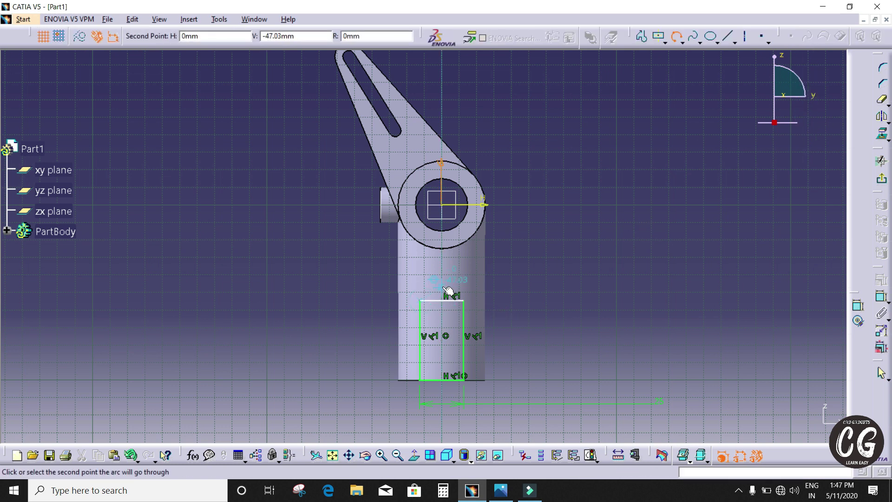
pyautogui.click(444, 289)
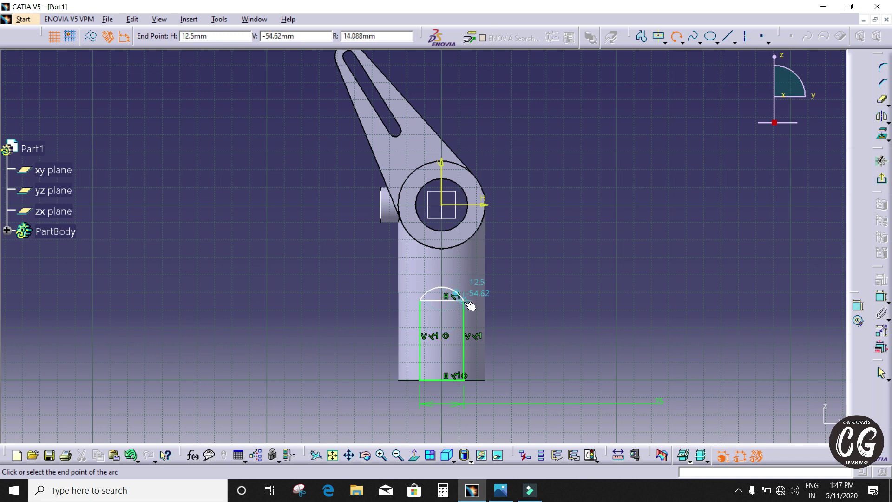
pyautogui.click(466, 303)
pyautogui.click(555, 275)
pyautogui.keyDown('ctrl'); pyautogui.moveTo(589, 307); pyautogui.dragTo(549, 297, button='middle'); pyautogui.keyUp('ctrl')
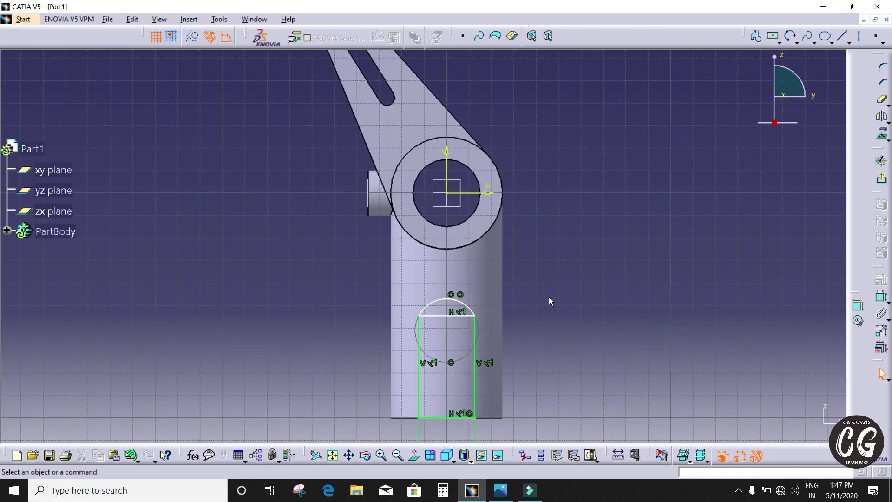
# Constrain the arc's radius to 12.5 mm
pyautogui.click(462, 302)
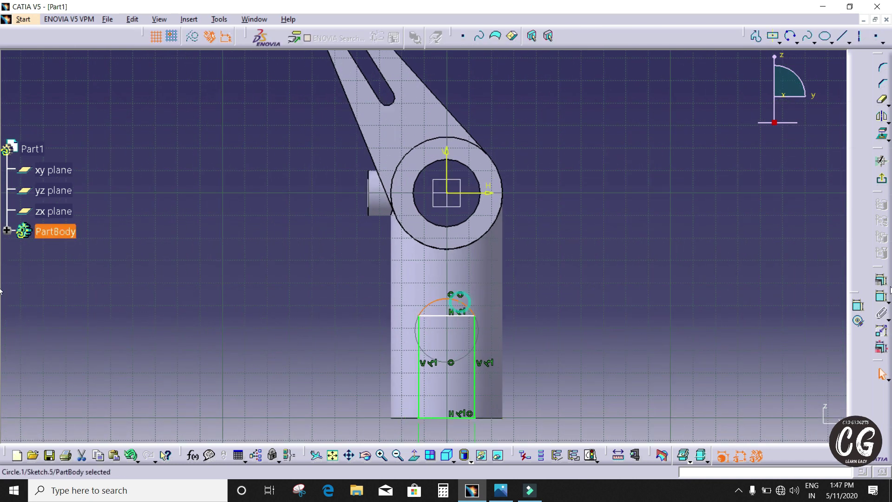
pyautogui.click(859, 306)
pyautogui.click(464, 302)
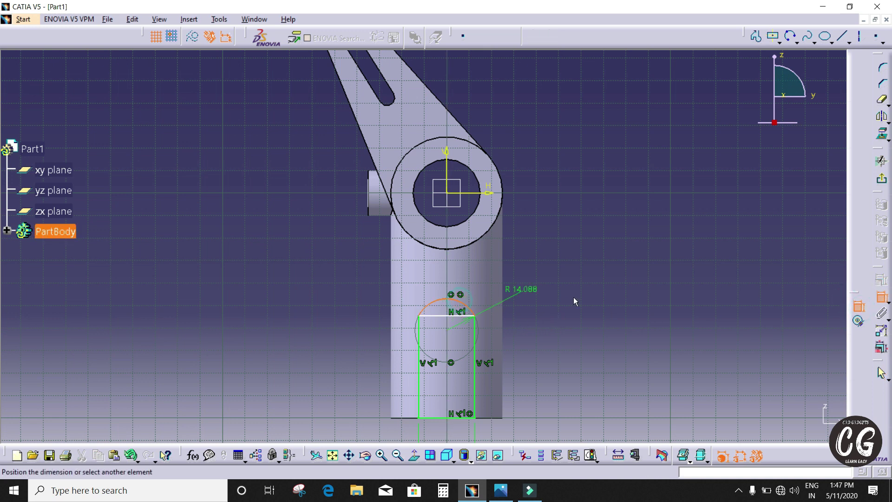
pyautogui.click(574, 274)
pyautogui.doubleClick(564, 268)
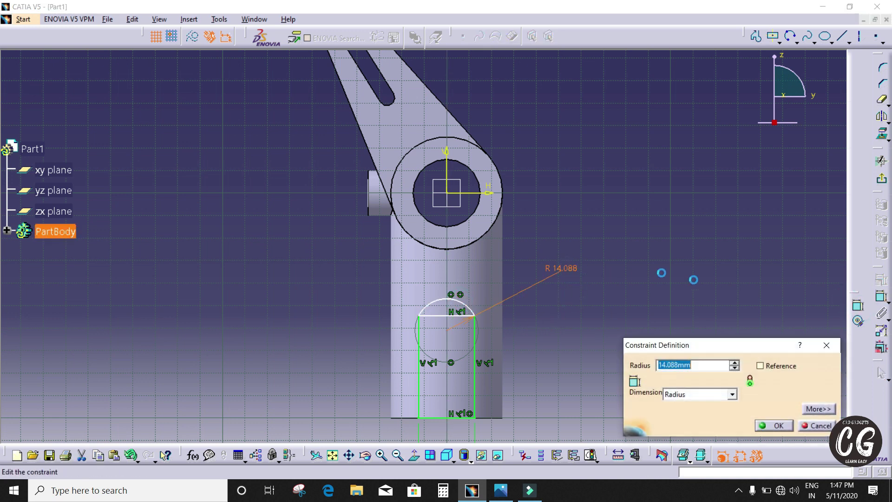
pyautogui.write('12.5')
pyautogui.press('Return')
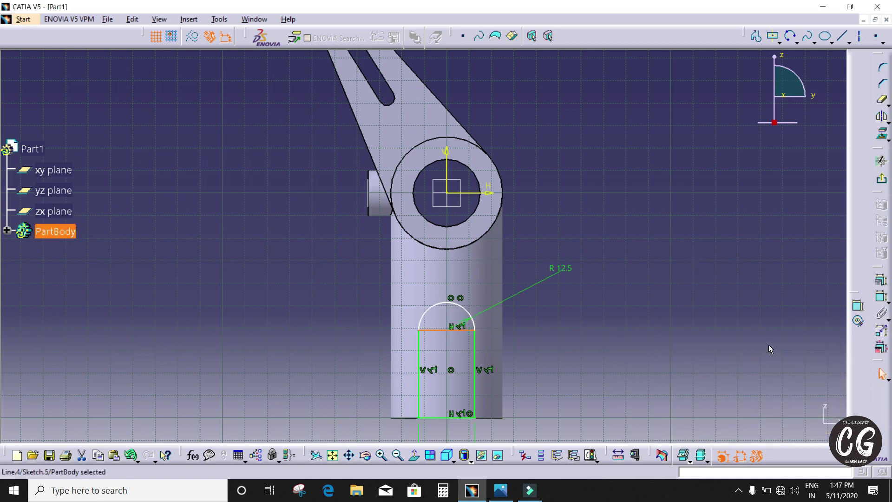
# Delete the rectangle's straight top line and check against the reference drawing
pyautogui.press('Delete')
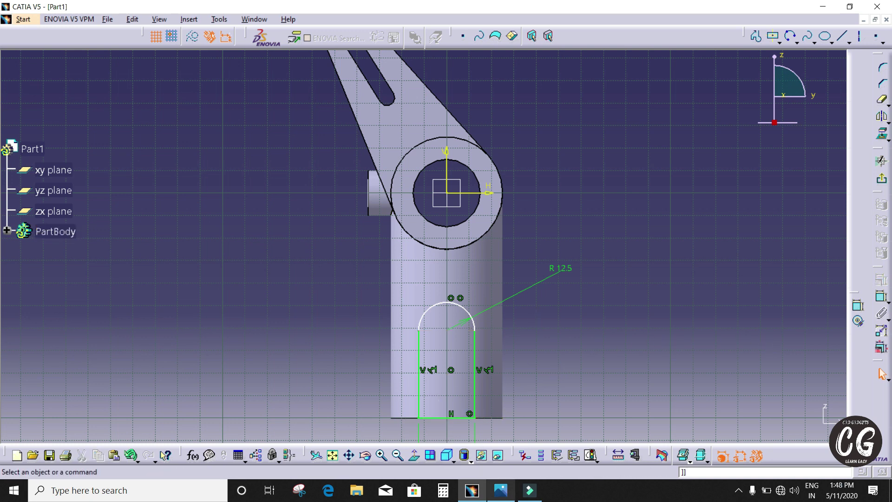
pyautogui.click(498, 494)
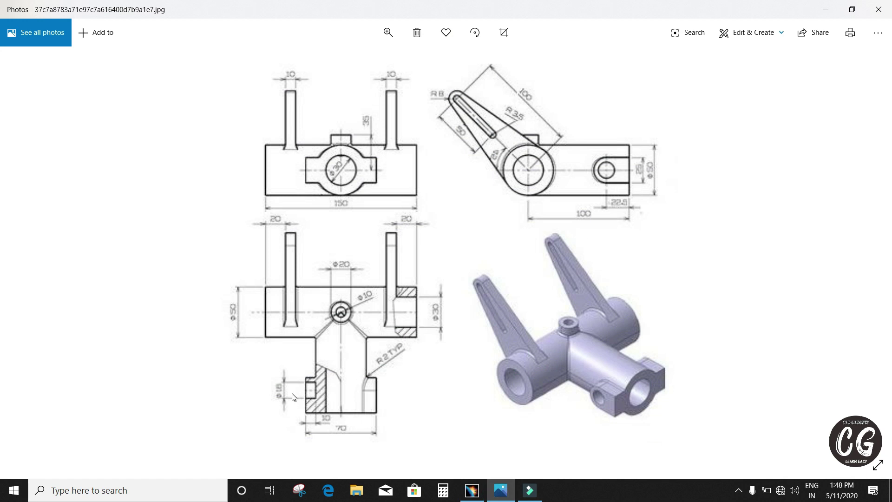
pyautogui.click(483, 497)
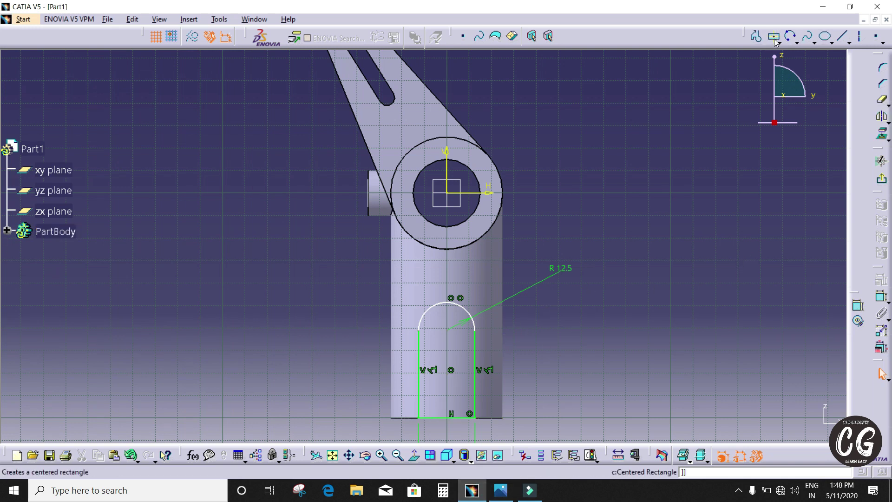
# Dimension the arc centre 22.5 mm above the profile's bottom line
pyautogui.click(859, 305)
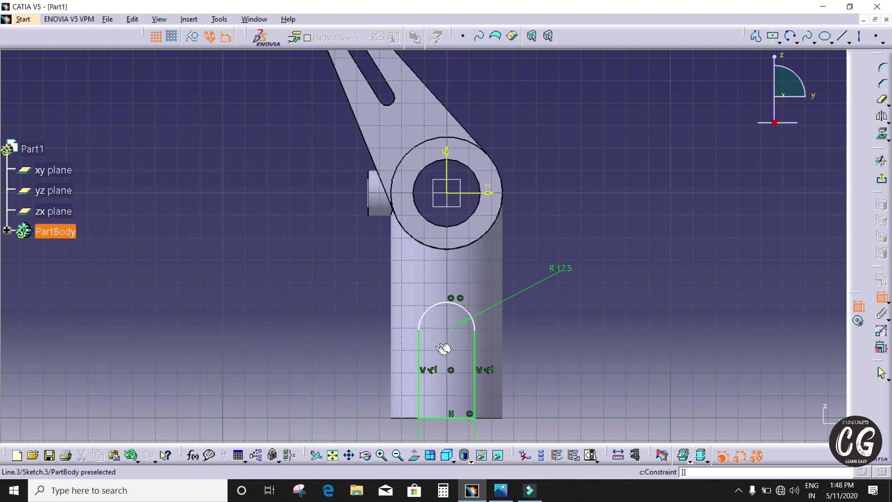
pyautogui.click(447, 332)
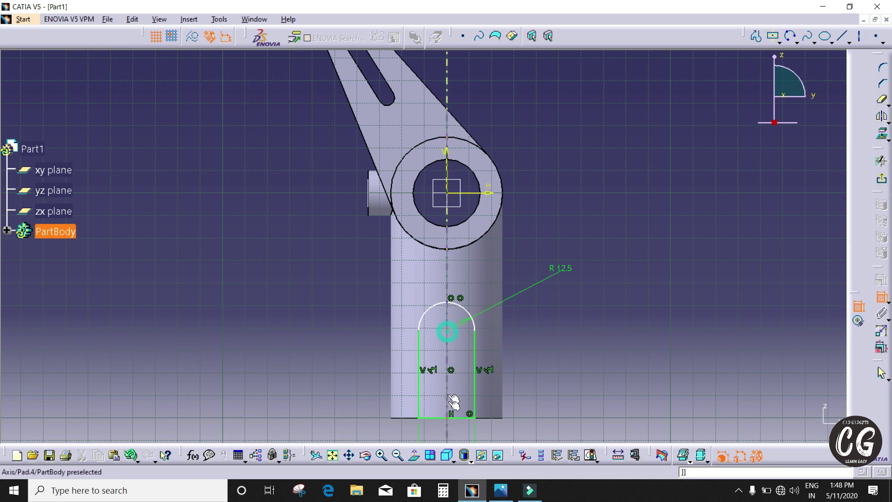
pyautogui.click(454, 419)
pyautogui.click(560, 378)
pyautogui.doubleClick(549, 377)
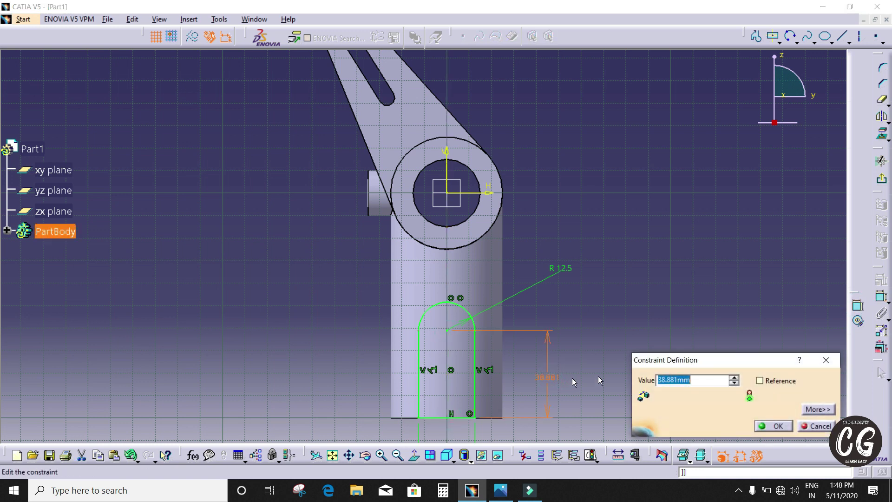
pyautogui.press('Return')
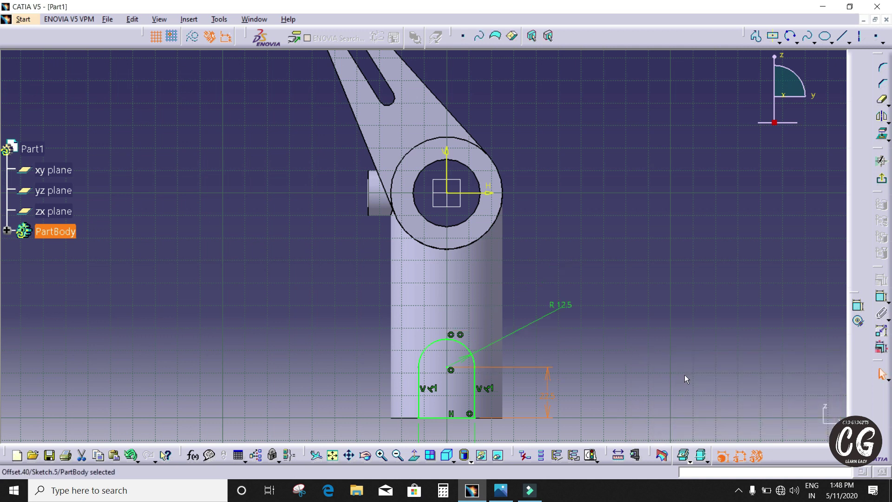
pyautogui.moveTo(643, 375)
pyautogui.mouseDown(button='middle')
pyautogui.moveTo(643, 355)
pyautogui.moveTo(733, 282)
pyautogui.mouseUp(button='middle')
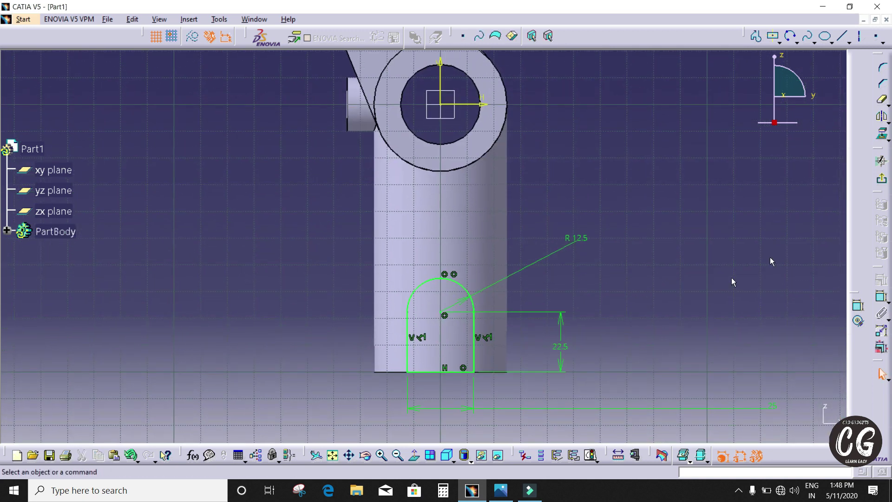
# Draw a circle centred on the arc centre and set its diameter to 18 mm
pyautogui.click(796, 43)
pyautogui.click(807, 56)
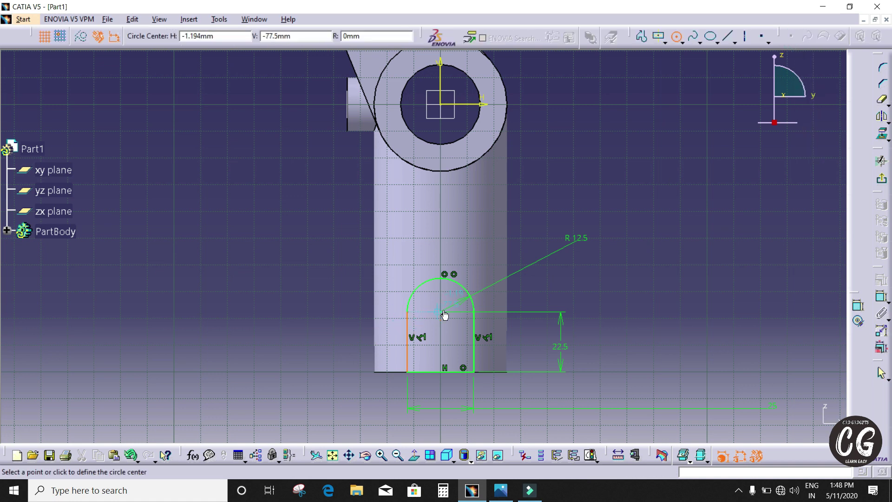
pyautogui.moveTo(446, 315)
pyautogui.mouseDown(button='middle')
pyautogui.moveTo(455, 274)
pyautogui.moveTo(456, 308)
pyautogui.mouseUp(button='middle')
pyautogui.click(451, 309)
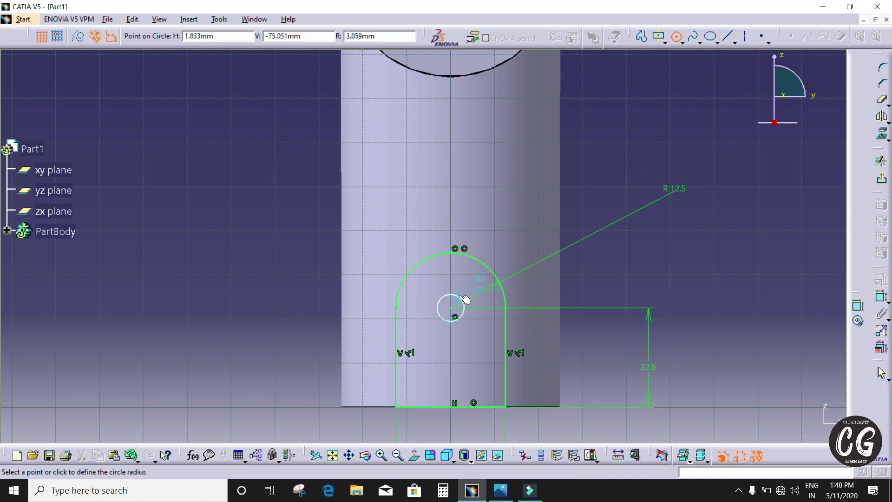
pyautogui.click(459, 295)
pyautogui.click(858, 308)
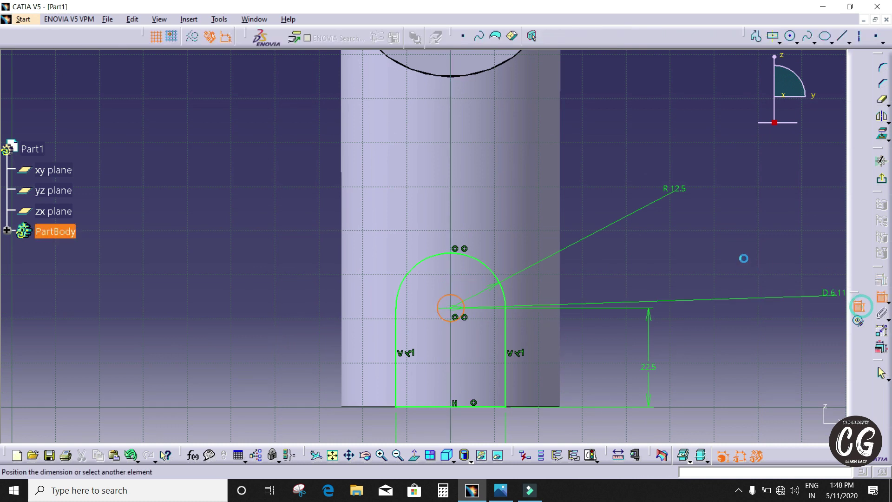
pyautogui.click(744, 259)
pyautogui.doubleClick(753, 263)
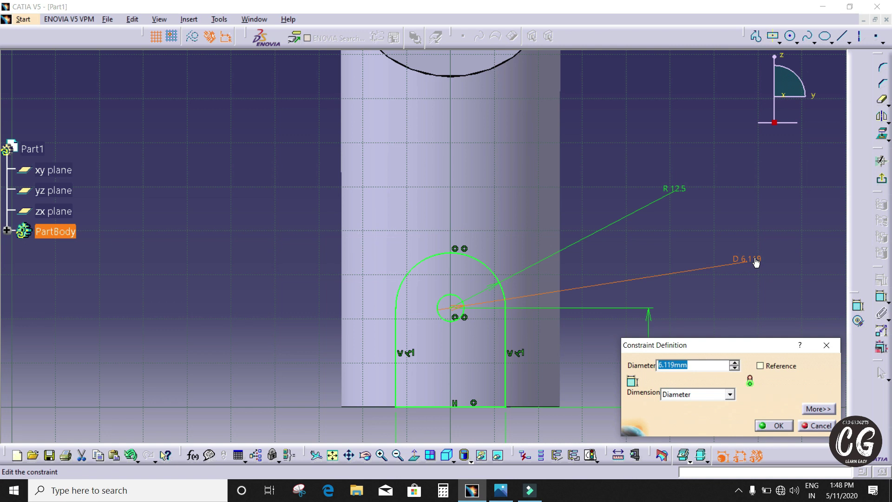
pyautogui.write('18')
pyautogui.press('Return')
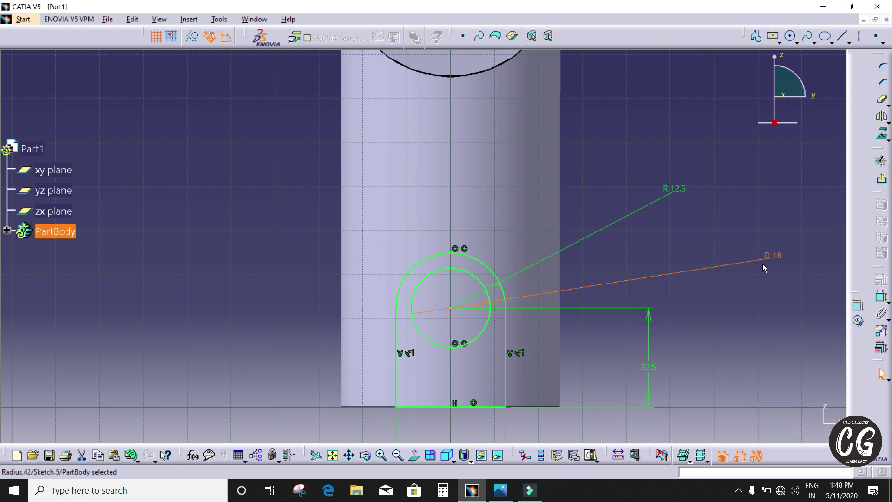
# Exit the sketch back to the 3D part
pyautogui.scroll(-1, 738, 219)
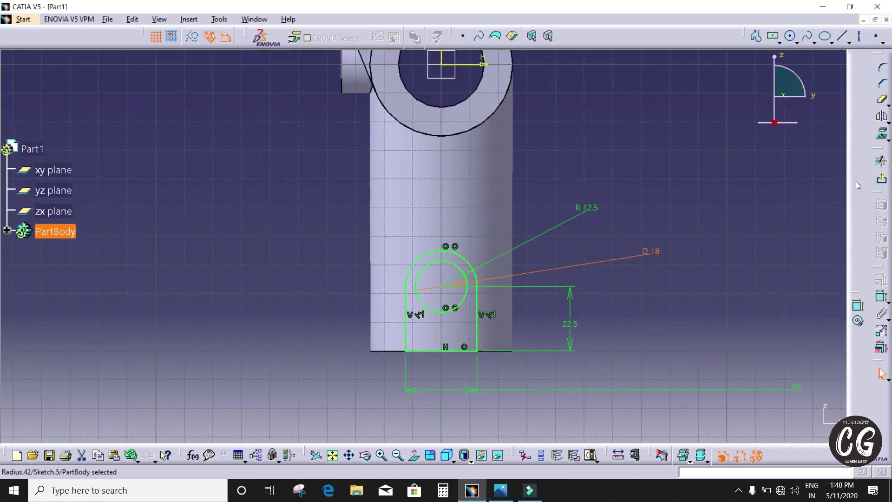
pyautogui.scroll(-1, 737, 216)
pyautogui.click(881, 180)
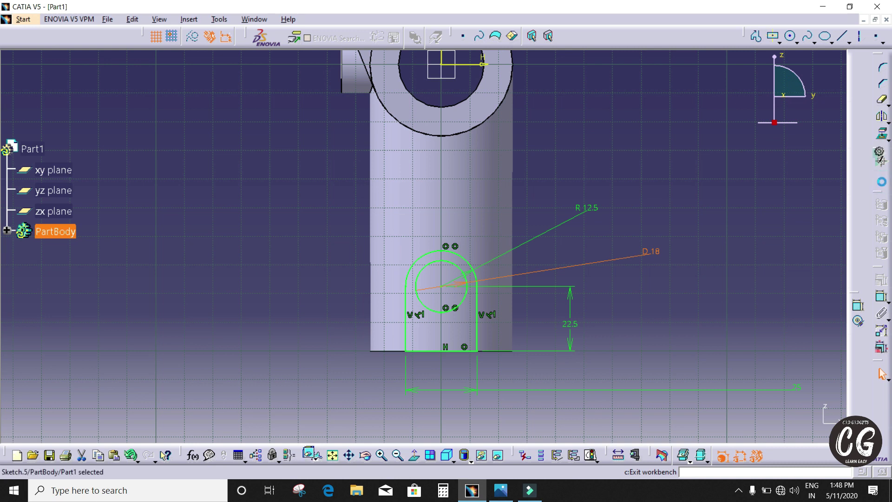
# Pad the lug sketch with its second limit up to the side cylinder face
pyautogui.moveTo(581, 191); pyautogui.dragTo(540, 213, button='middle')
pyautogui.click(882, 222)
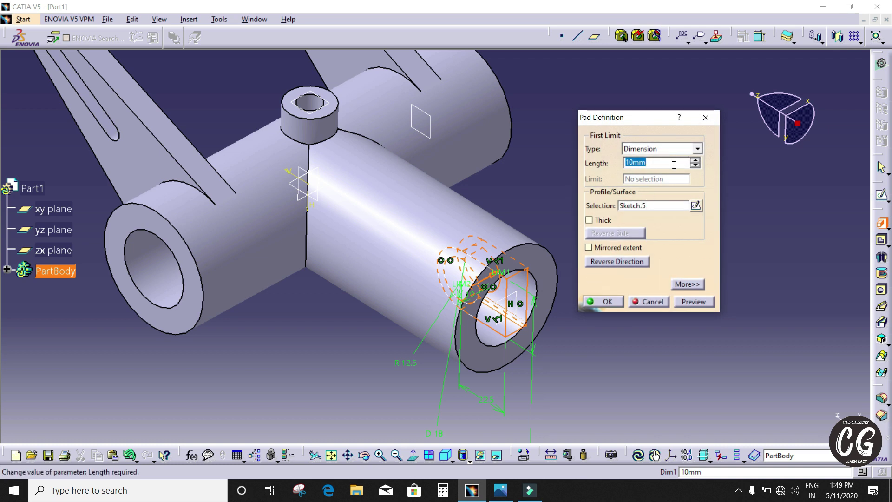
pyautogui.moveTo(653, 160); pyautogui.dragTo(652, 274, button='middle')
pyautogui.click(688, 284)
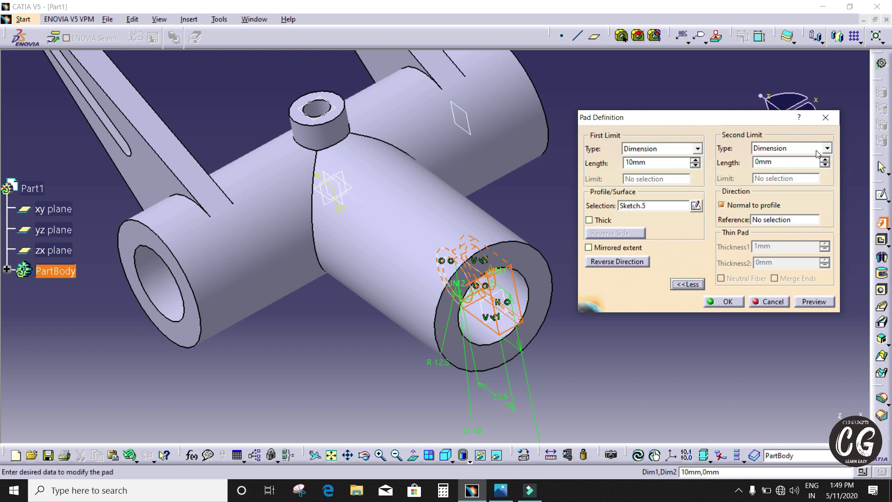
pyautogui.click(817, 151)
pyautogui.click(774, 191)
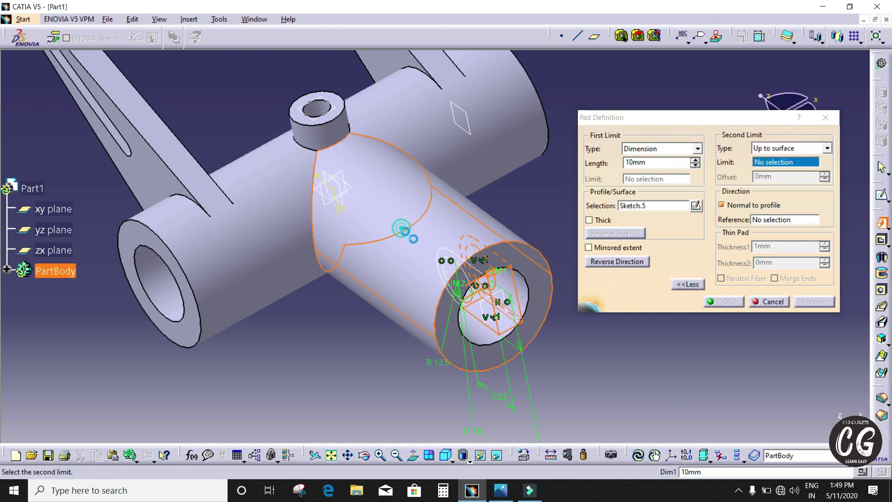
pyautogui.click(401, 228)
pyautogui.moveTo(517, 202); pyautogui.dragTo(488, 205, button='middle')
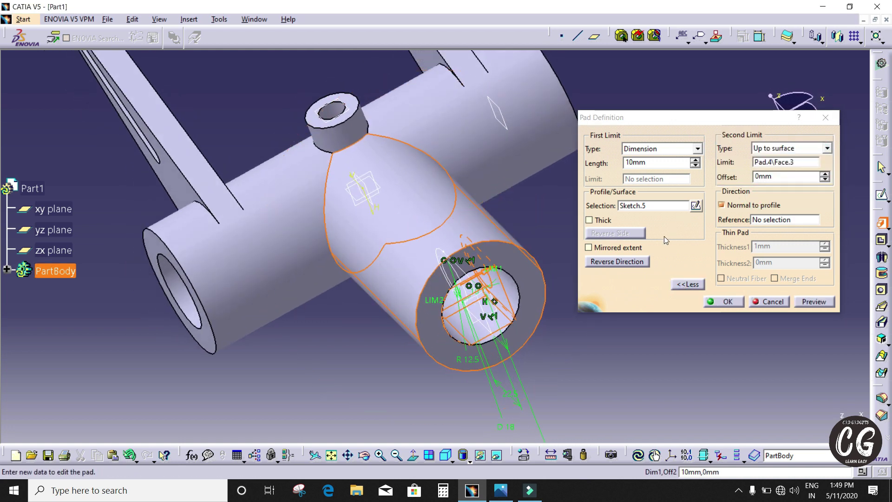
# Reverse the pad direction, set the length to 35 mm, and create the lug
pyautogui.click(642, 263)
pyautogui.moveTo(549, 185); pyautogui.dragTo(651, 177, button='middle')
pyautogui.click(695, 160)
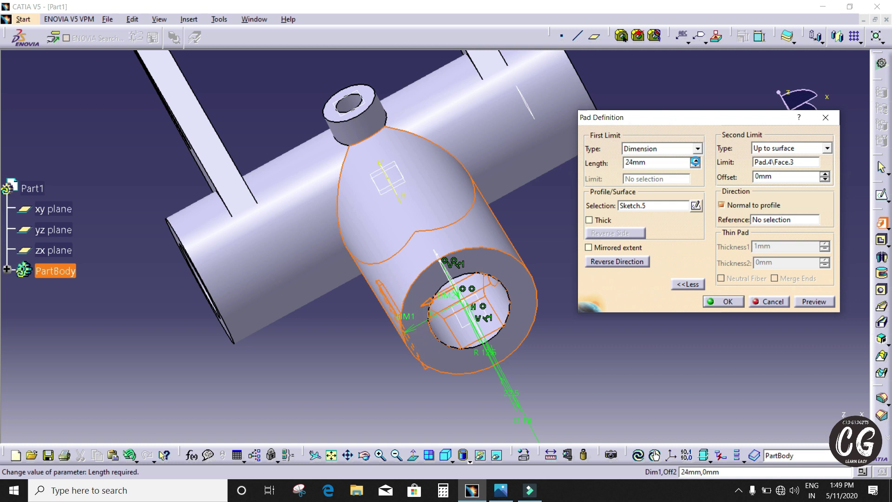
pyautogui.click(695, 160)
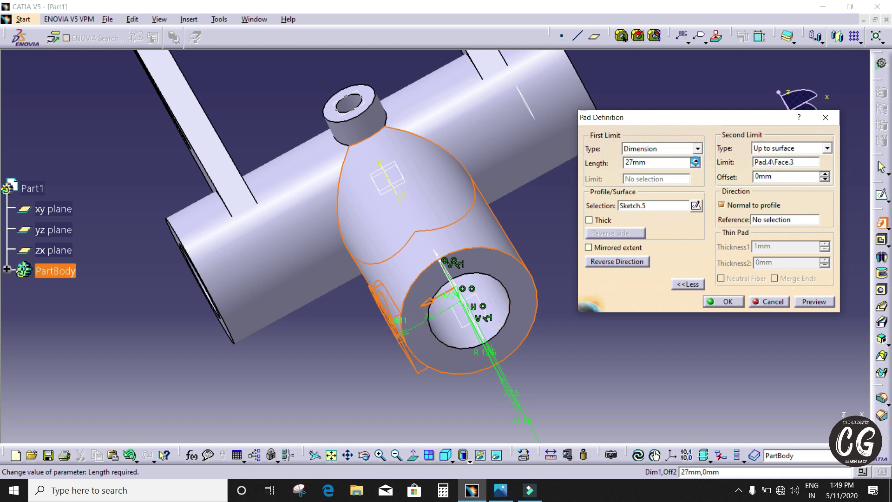
pyautogui.click(696, 166)
pyautogui.click(814, 302)
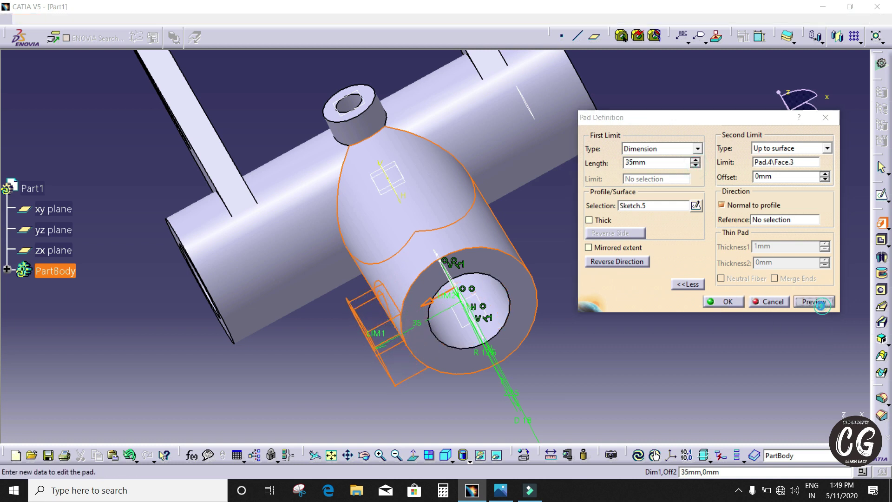
pyautogui.click(724, 303)
pyautogui.moveTo(584, 342); pyautogui.dragTo(678, 380, button='middle')
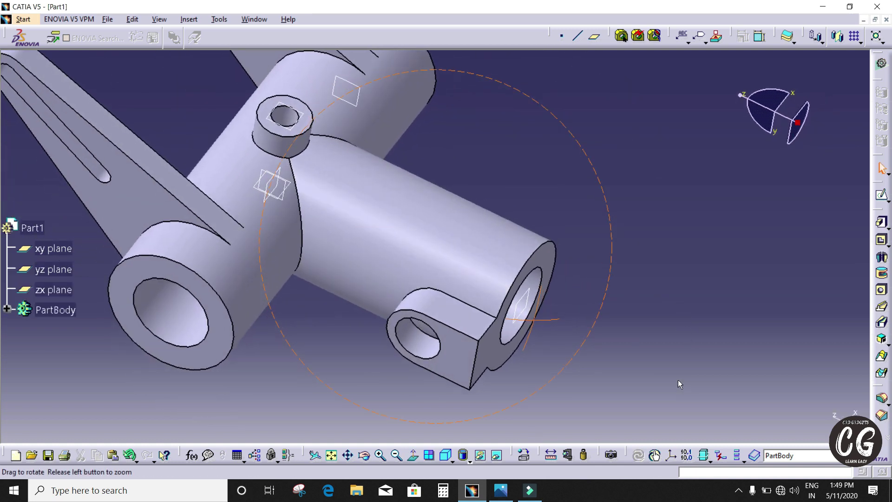
# Mirror the part about the yz plane to add the opposite holed lug
pyautogui.moveTo(646, 330); pyautogui.dragTo(493, 320, button='middle')
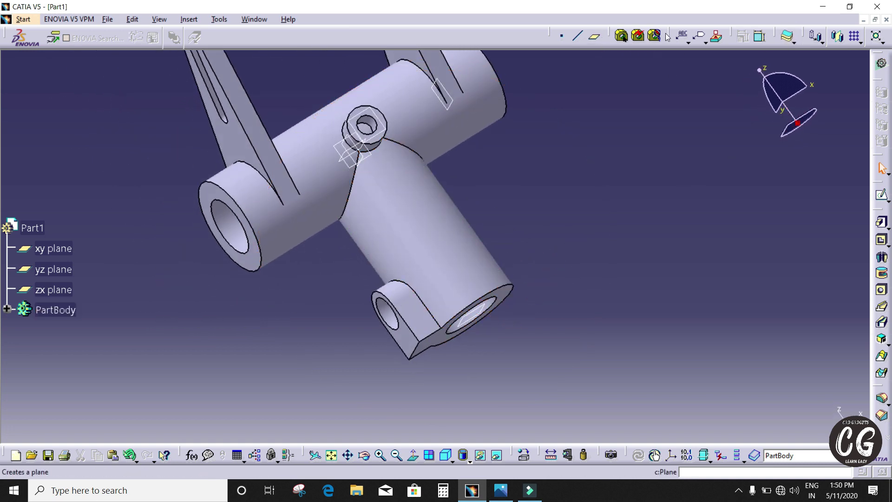
pyautogui.click(837, 36)
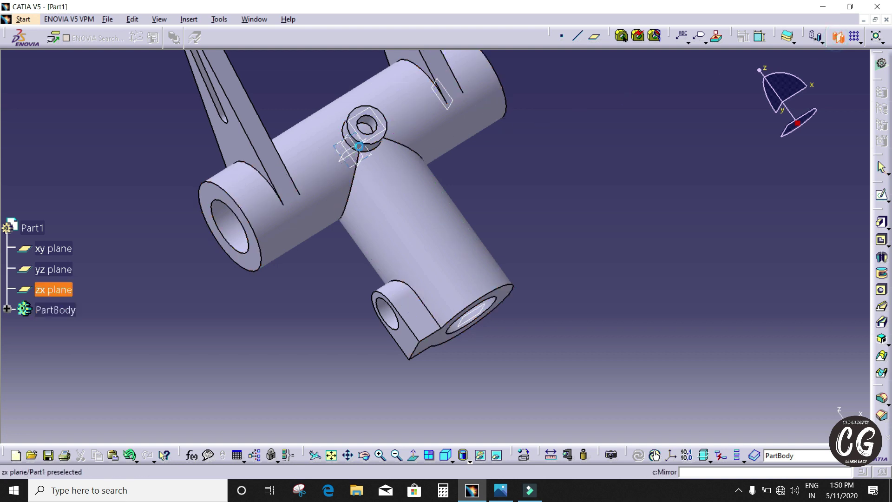
pyautogui.click(366, 159)
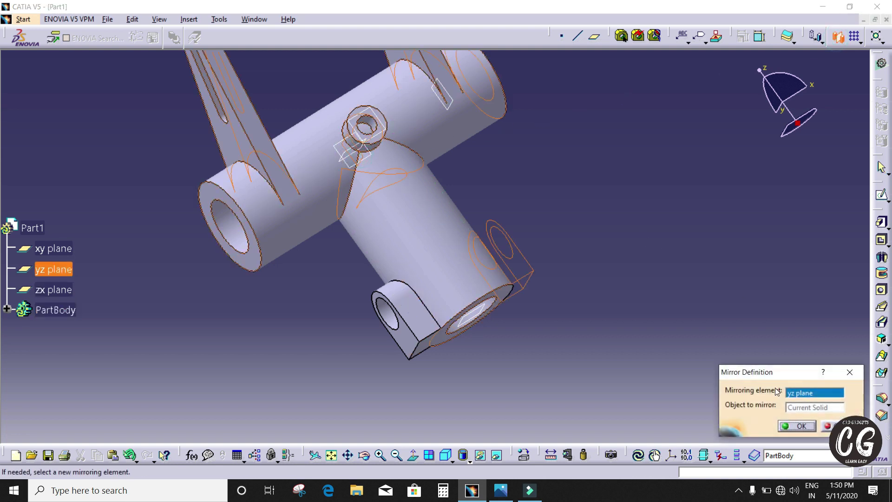
pyautogui.click(788, 424)
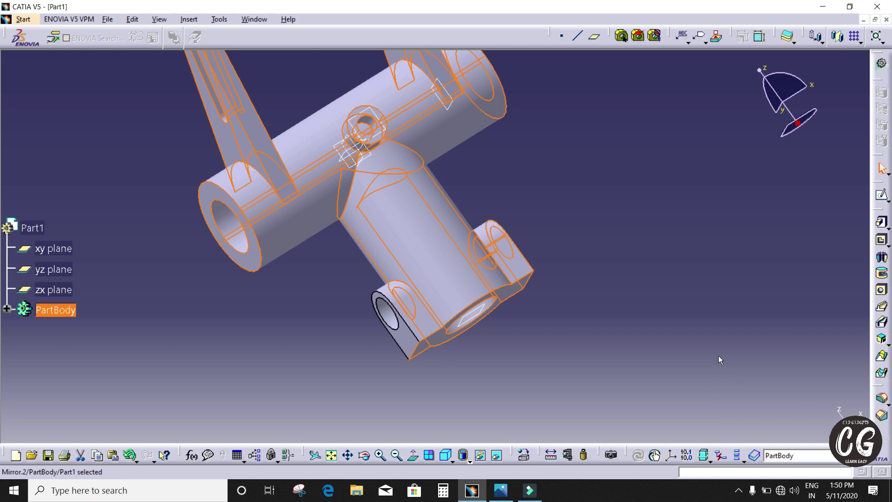
pyautogui.moveTo(615, 208)
pyautogui.mouseDown(button='middle')
pyautogui.moveTo(608, 199)
pyautogui.moveTo(632, 219)
pyautogui.moveTo(581, 243)
pyautogui.moveTo(587, 210)
pyautogui.moveTo(614, 222)
pyautogui.mouseUp(button='middle')
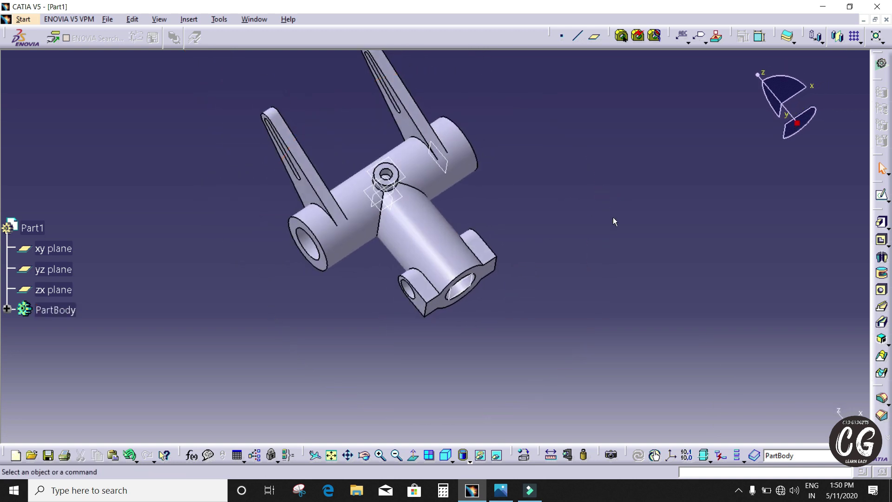
# Select the lug and arm junction edges for a 5 mm edge fillet, dismissing the edge error
pyautogui.click(882, 397)
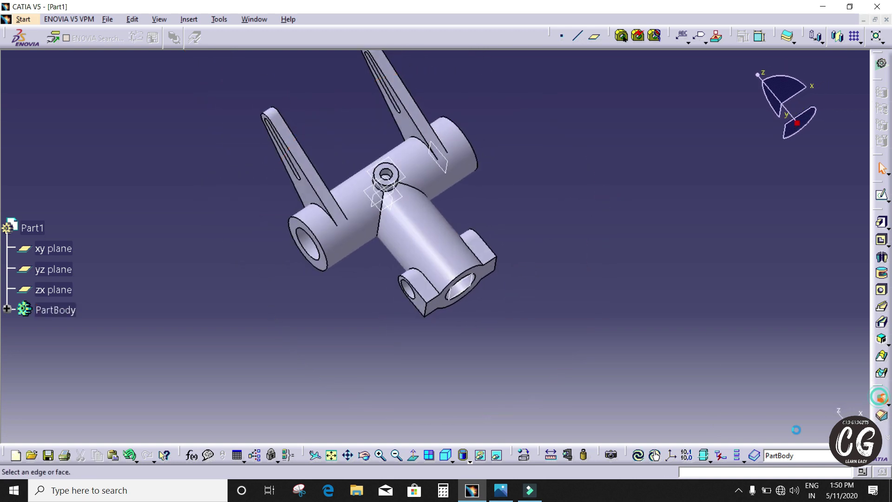
pyautogui.click(428, 282)
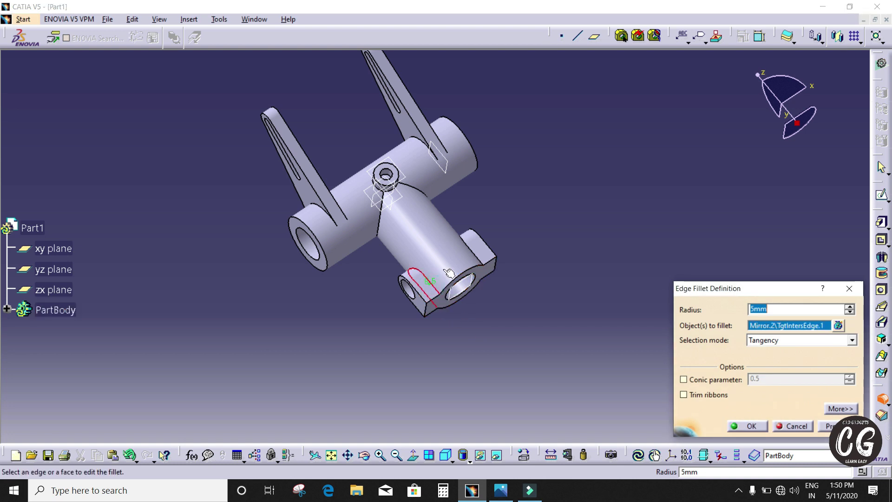
pyautogui.click(472, 251)
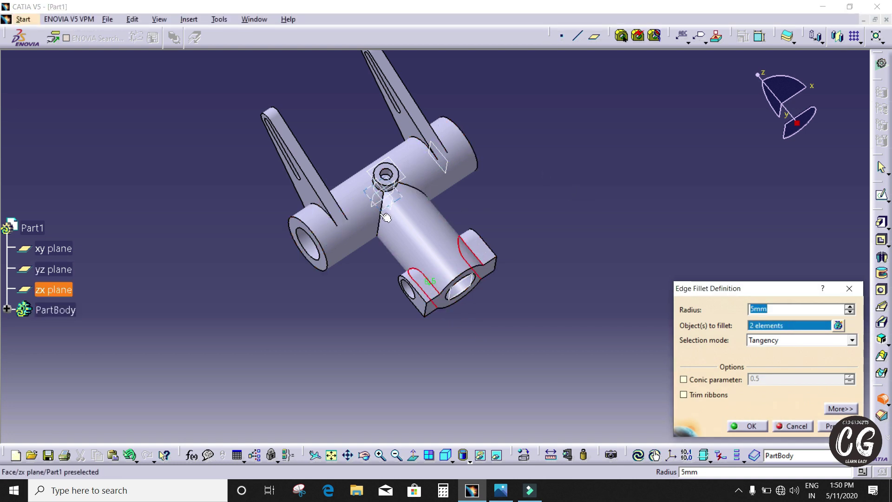
pyautogui.click(328, 210)
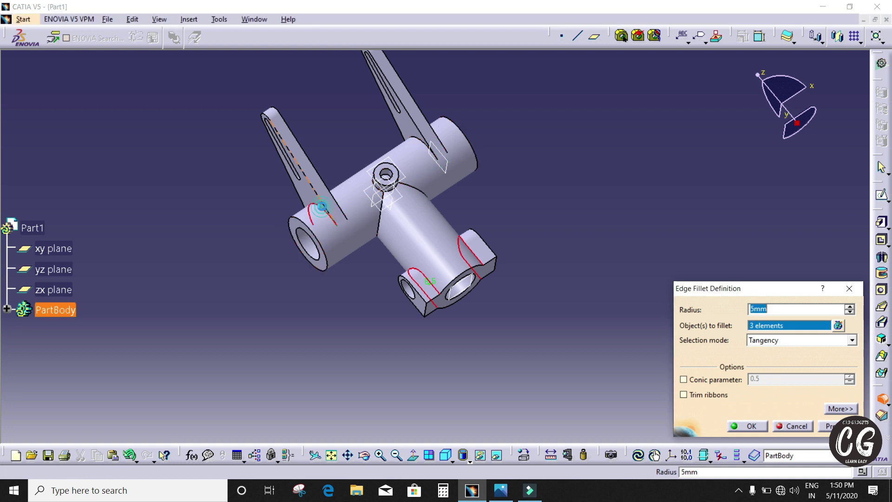
pyautogui.click(427, 143)
pyautogui.moveTo(427, 144); pyautogui.dragTo(341, 204, button='middle')
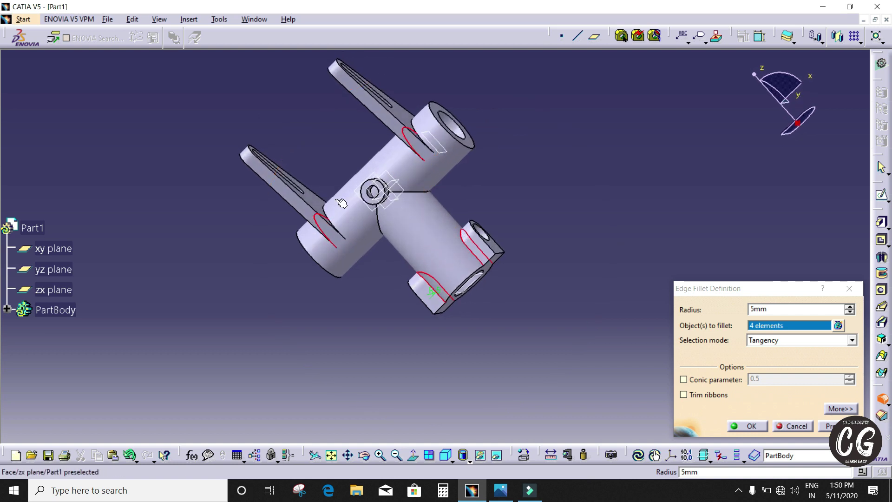
pyautogui.click(330, 214)
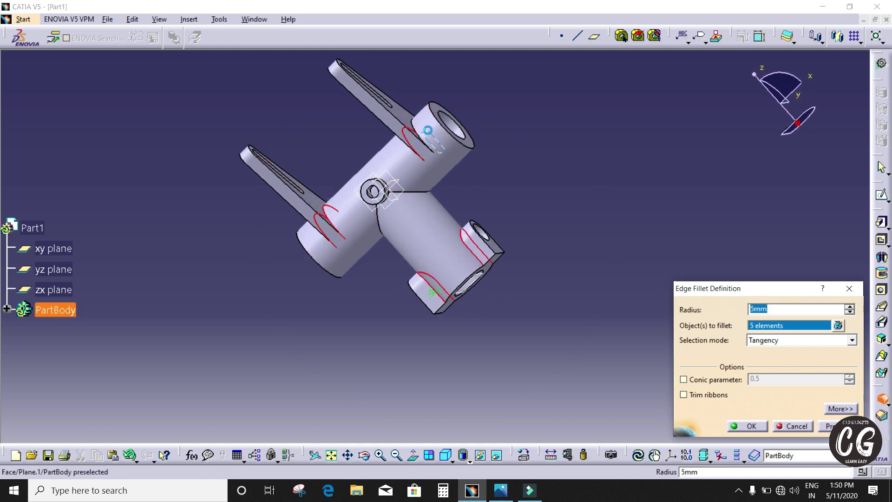
pyautogui.click(420, 128)
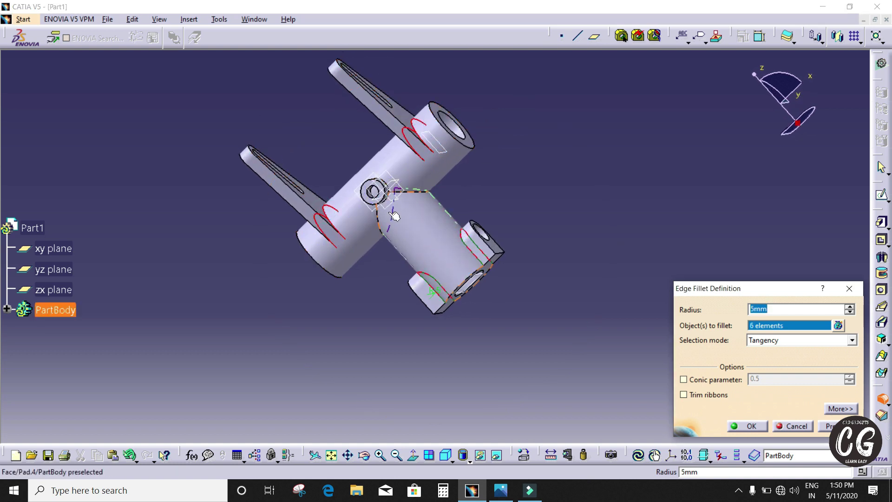
pyautogui.click(373, 192)
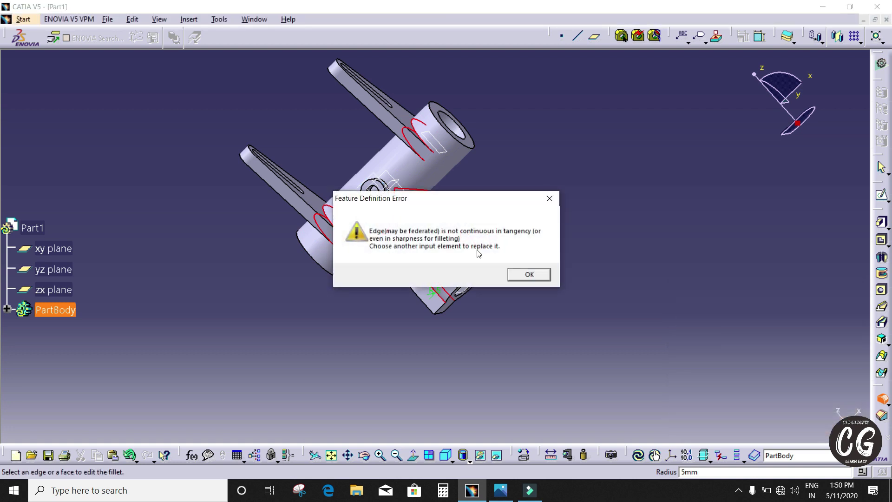
pyautogui.click(530, 275)
pyautogui.moveTo(371, 191); pyautogui.dragTo(423, 166, button='middle')
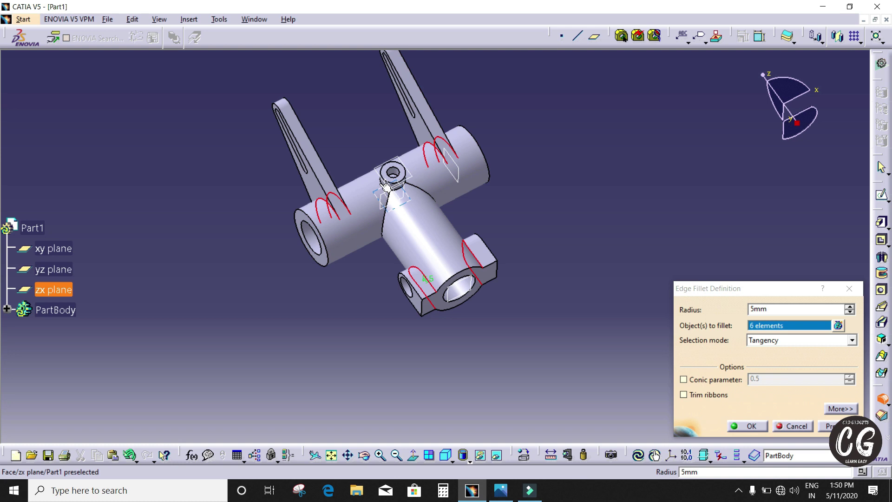
# Add the top boss base and branch junction edges and apply the fillet
pyautogui.moveTo(394, 194); pyautogui.dragTo(388, 236, button='middle')
pyautogui.click(384, 227)
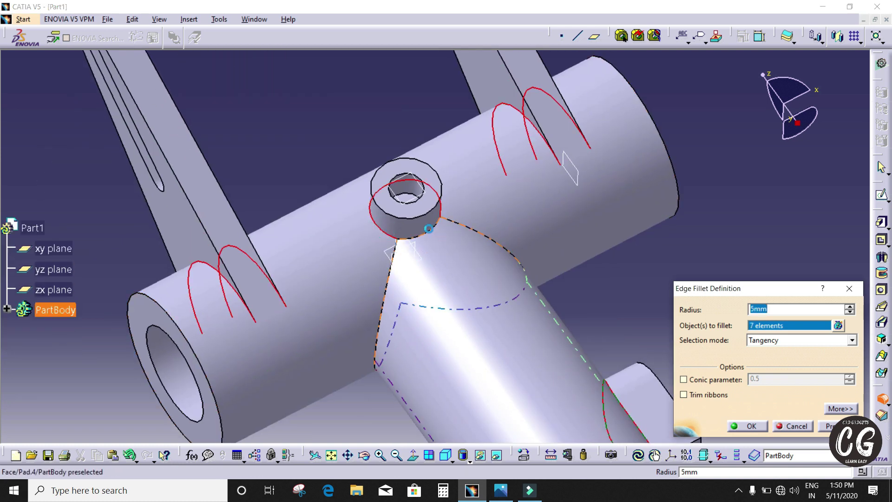
pyautogui.click(438, 235)
pyautogui.moveTo(438, 236); pyautogui.dragTo(437, 288, button='middle')
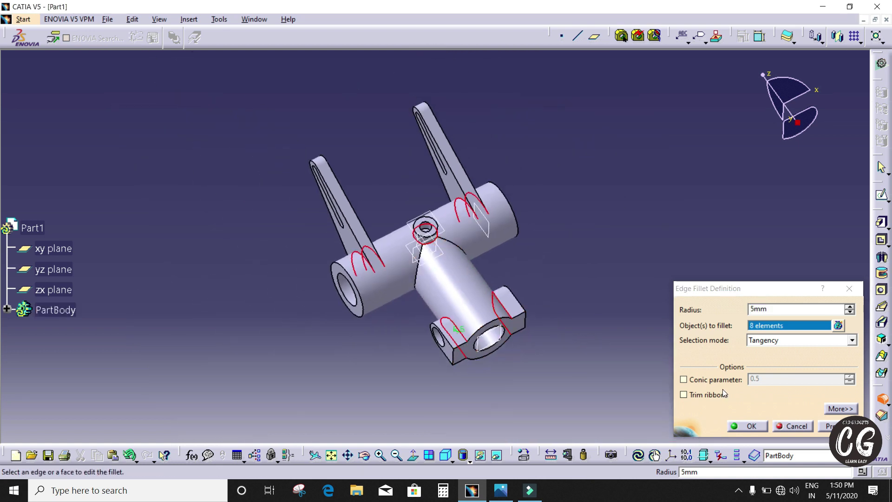
pyautogui.click(751, 427)
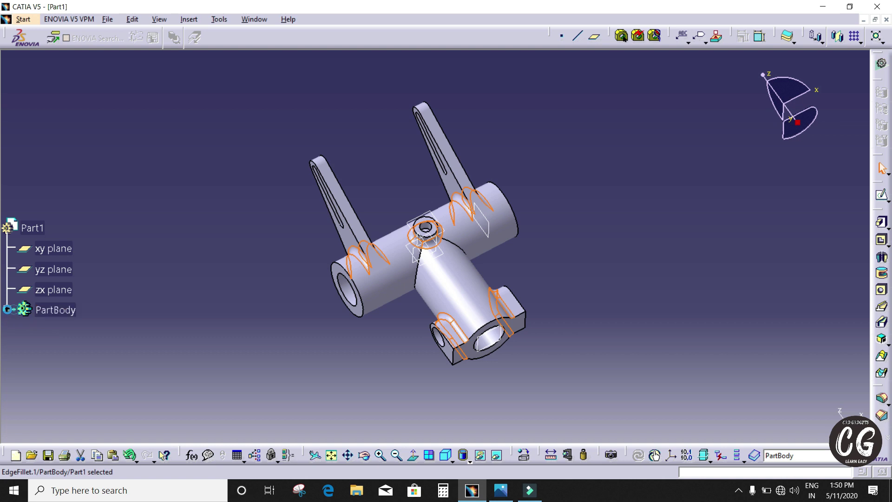
# Reopen EdgeFillet.1 from the tree and change its radius to 2 mm
pyautogui.doubleClick(83, 323)
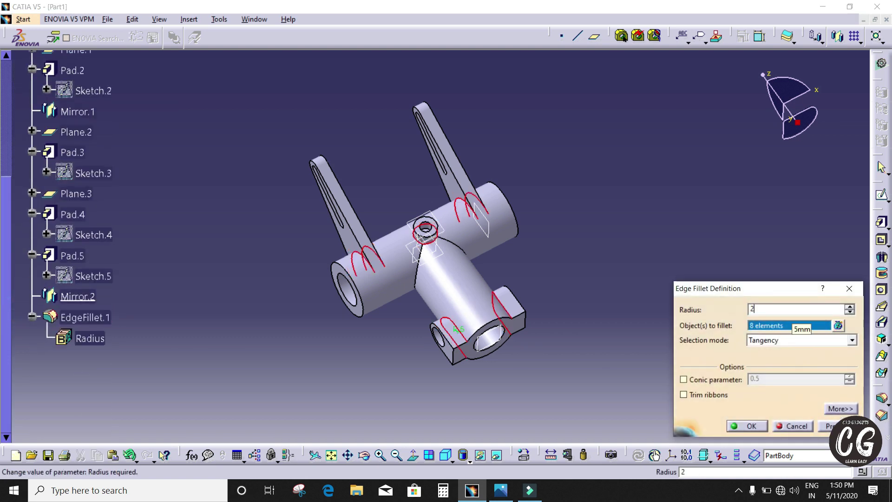
pyautogui.click(752, 426)
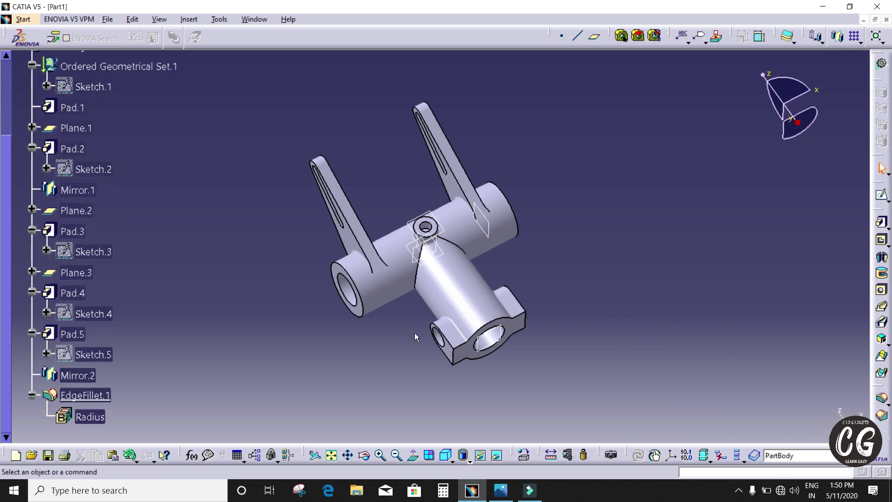
pyautogui.moveTo(418, 334); pyautogui.dragTo(467, 344, button='middle')
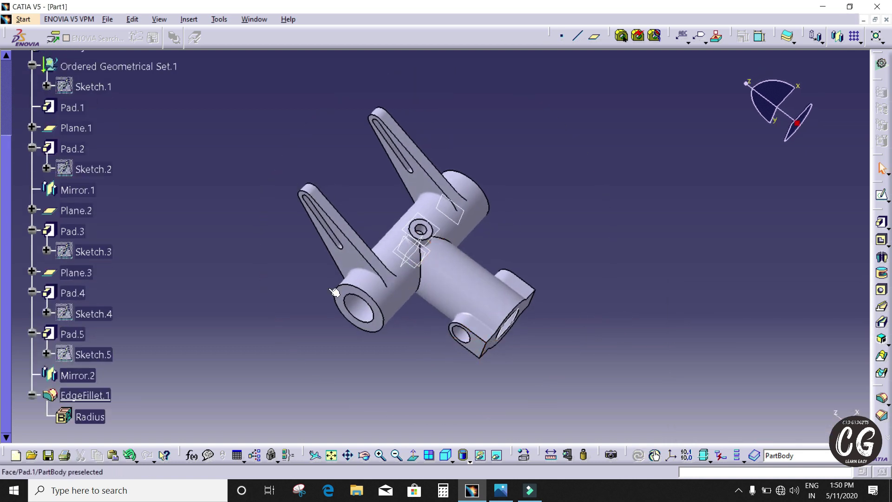